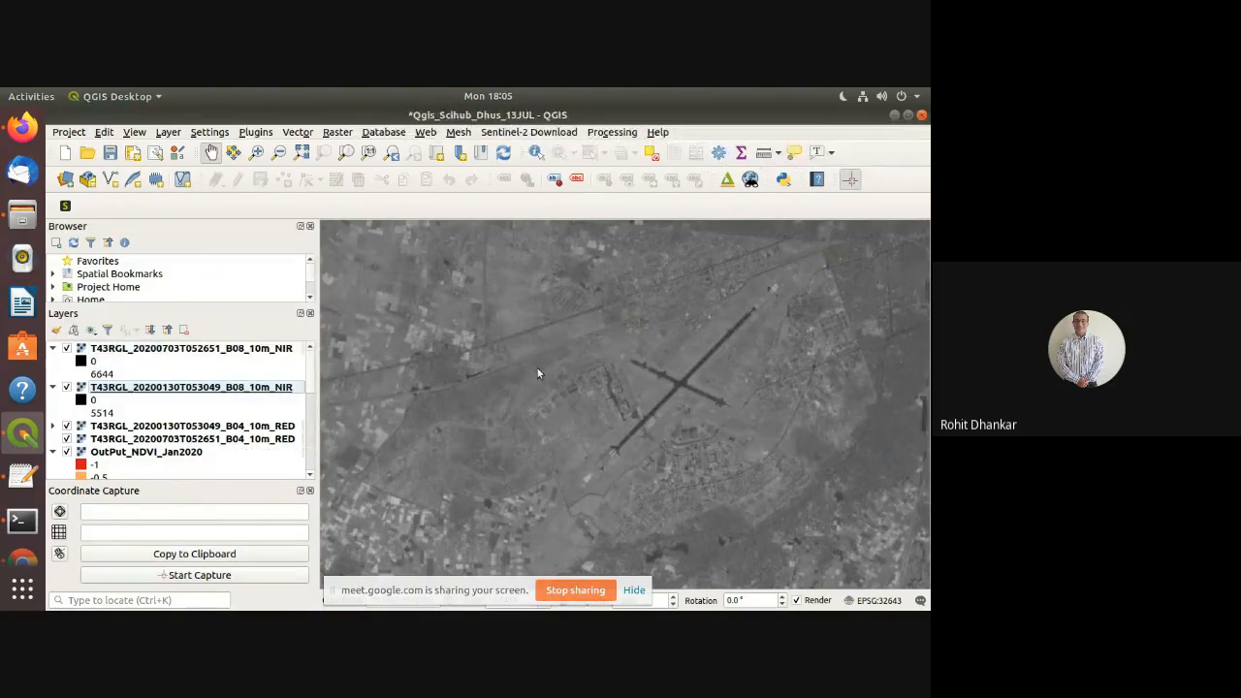
Switch to Firefox and review the NDVI formula and its rationale in the Wikipedia article on the vegetation index
key(alt+Tab)
key(alt+Tab)
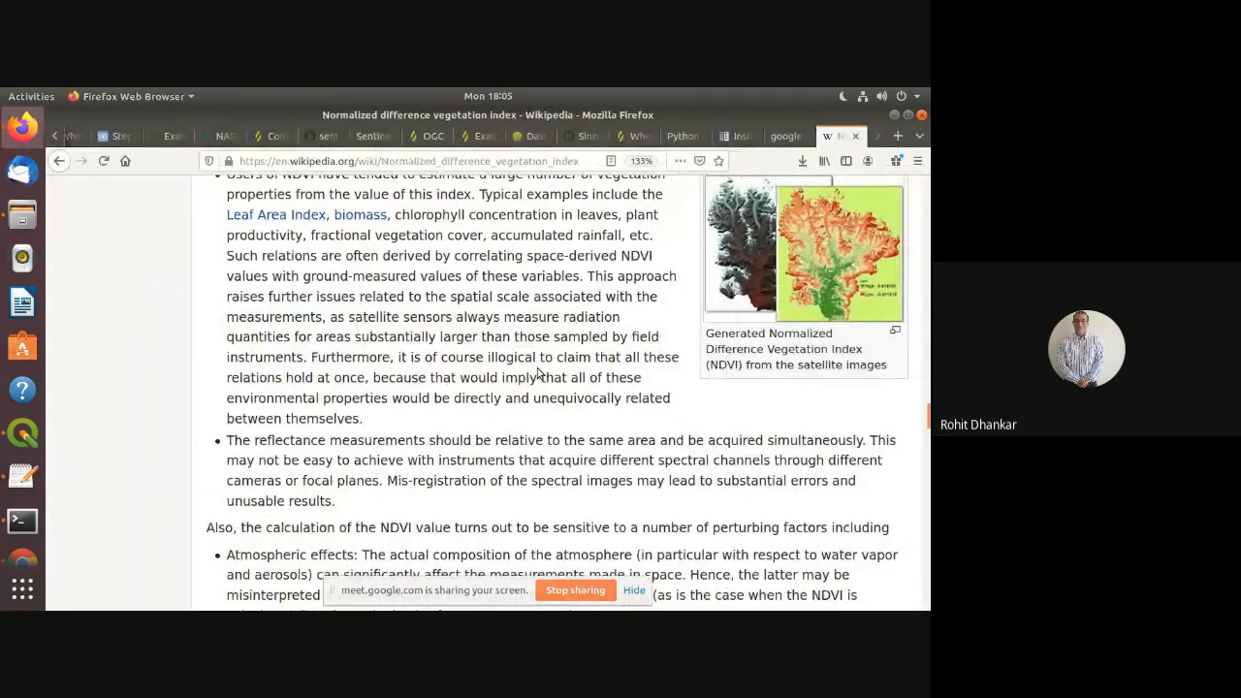
scroll(495, 360, up, 3)
scroll(496, 360, up, 10)
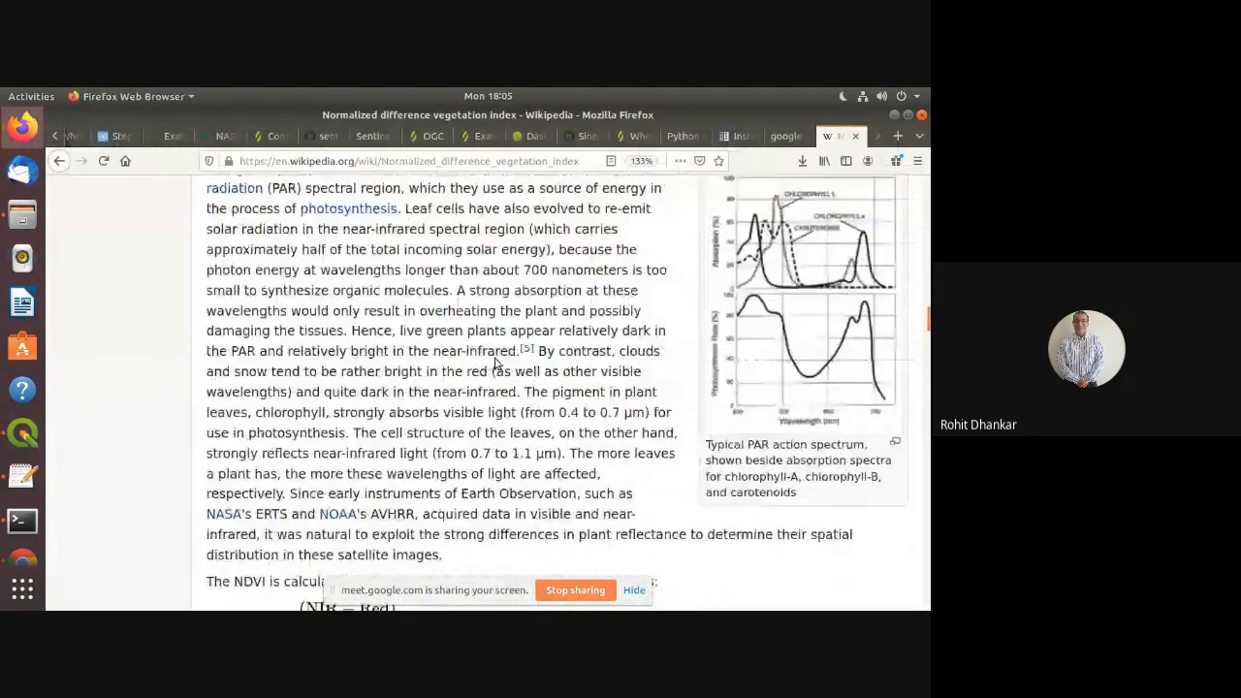
scroll(496, 359, down, 7)
scroll(456, 339, up, 1)
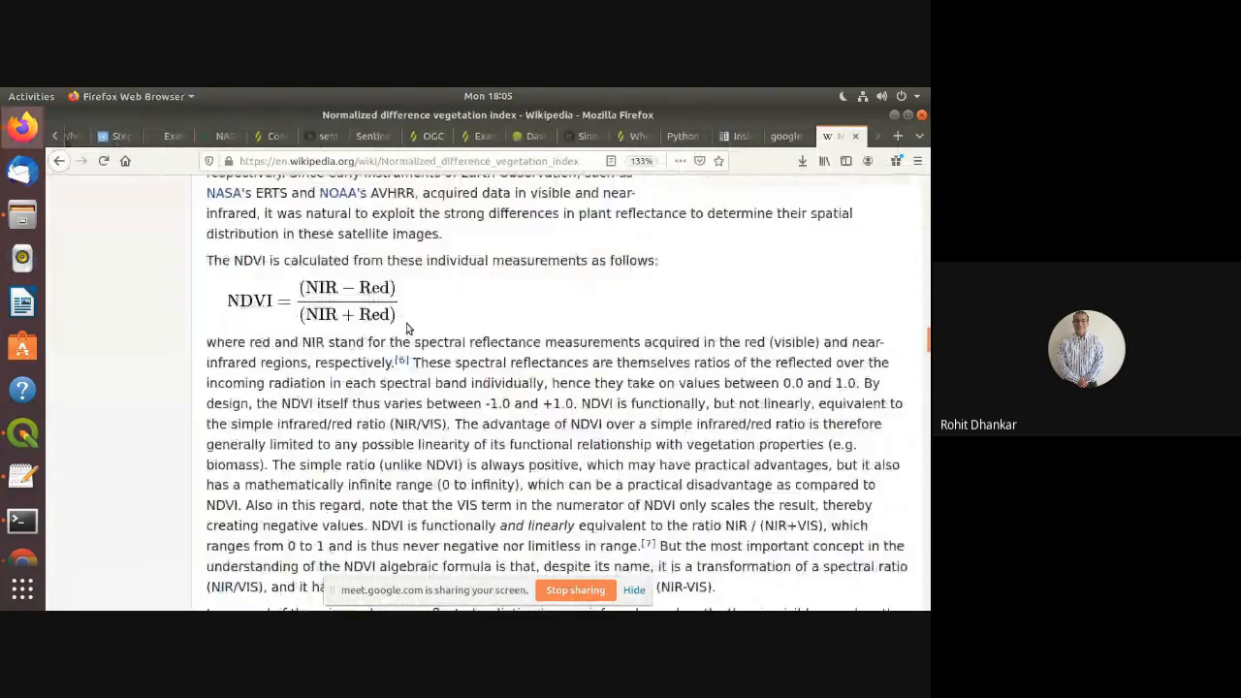
scroll(262, 282, up, 1)
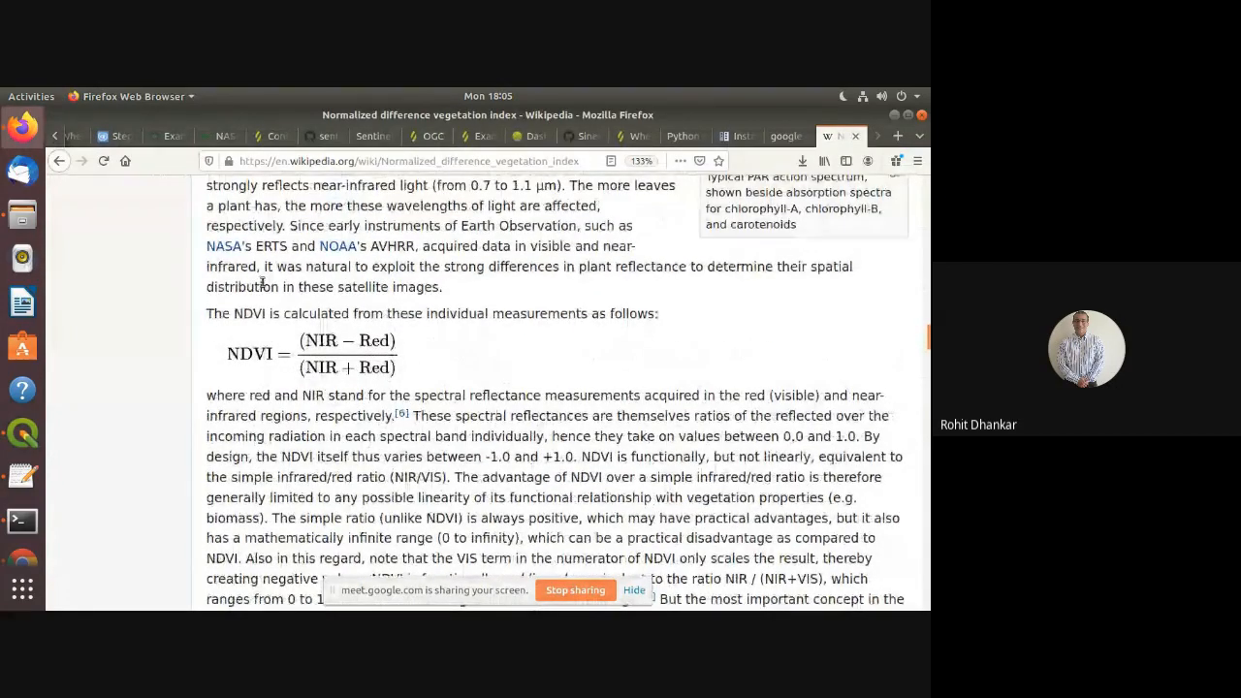
scroll(261, 282, up, 1)
scroll(310, 262, up, 8)
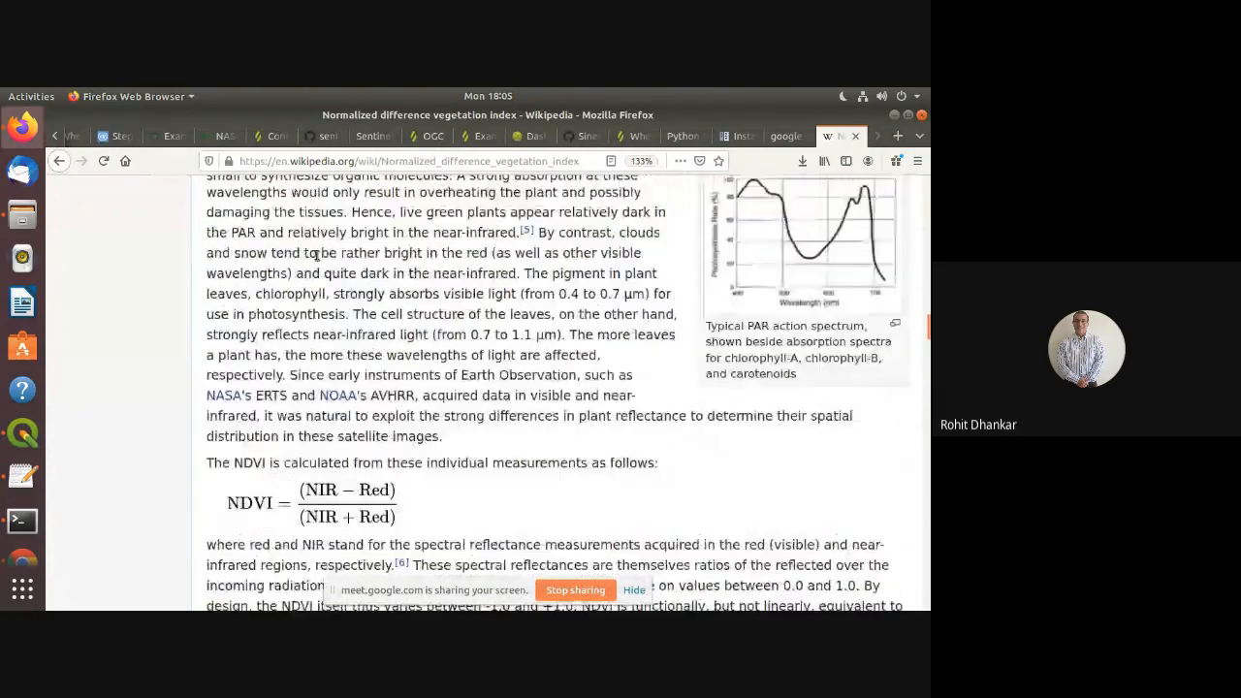
scroll(330, 288, up, 5)
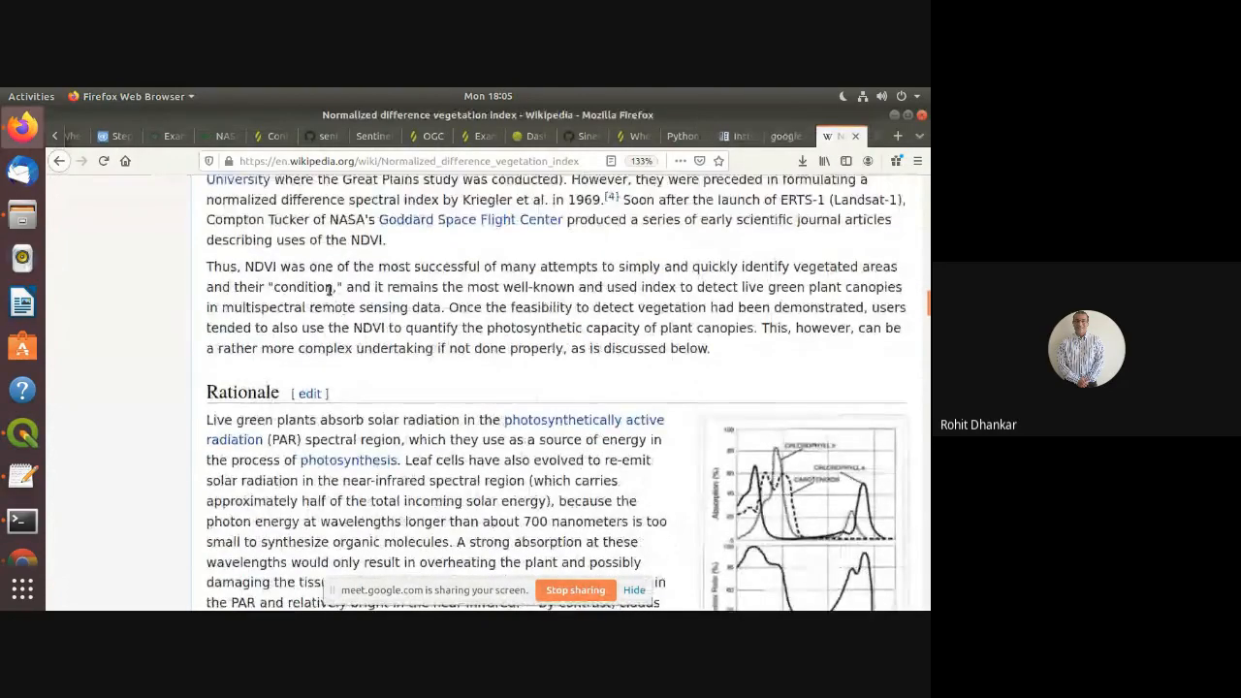
scroll(333, 293, up, 2)
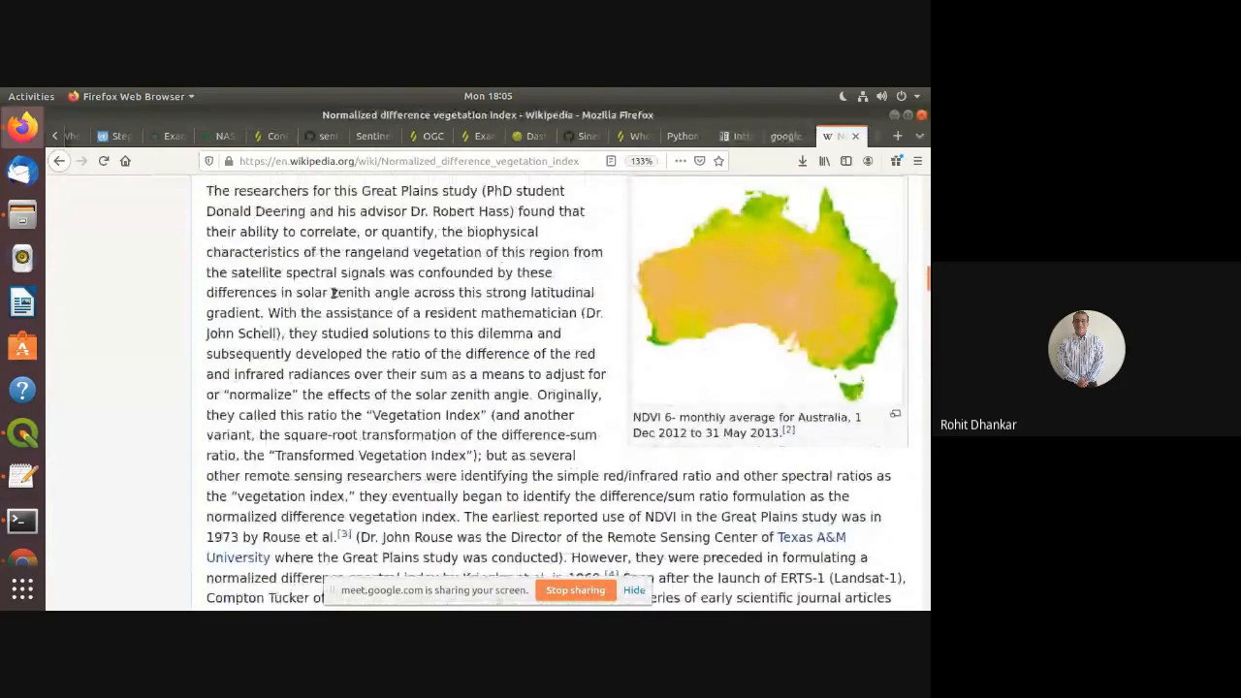
scroll(332, 292, down, 5)
scroll(333, 293, down, 12)
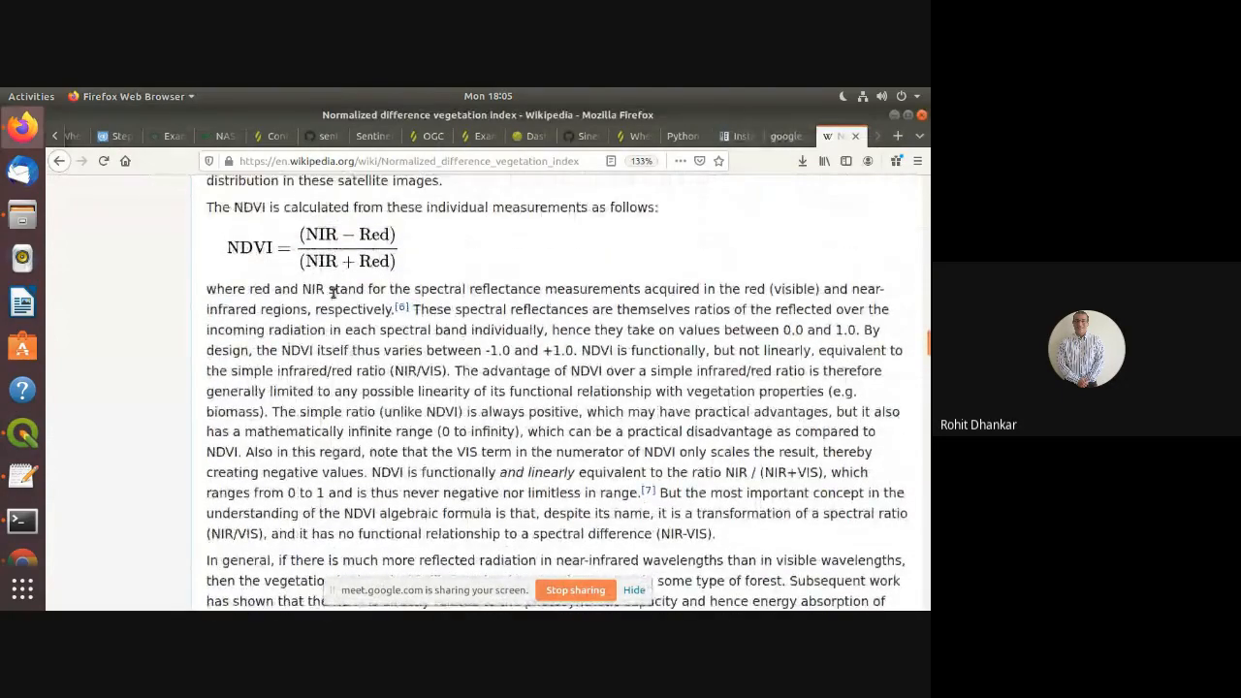
Look over the open reference pages, from the Copernicus Open Access Hub and GitHub repositories to the Sentinel Hub OGC examples
click(785, 142)
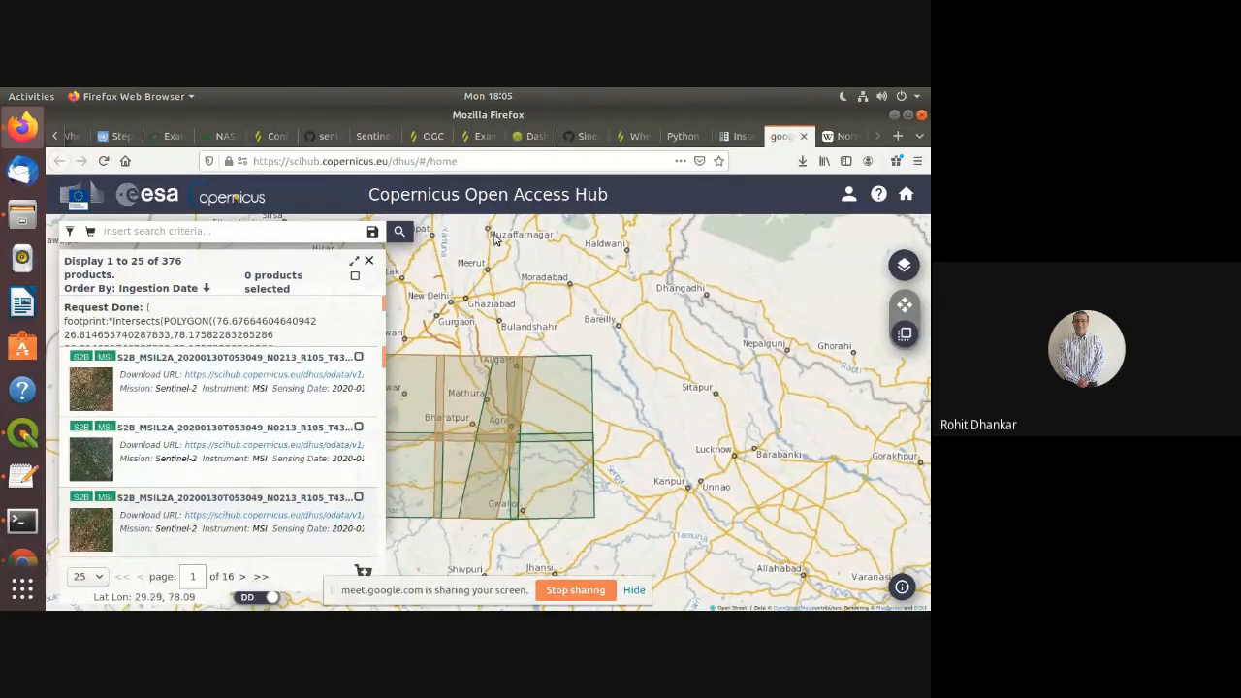
click(368, 139)
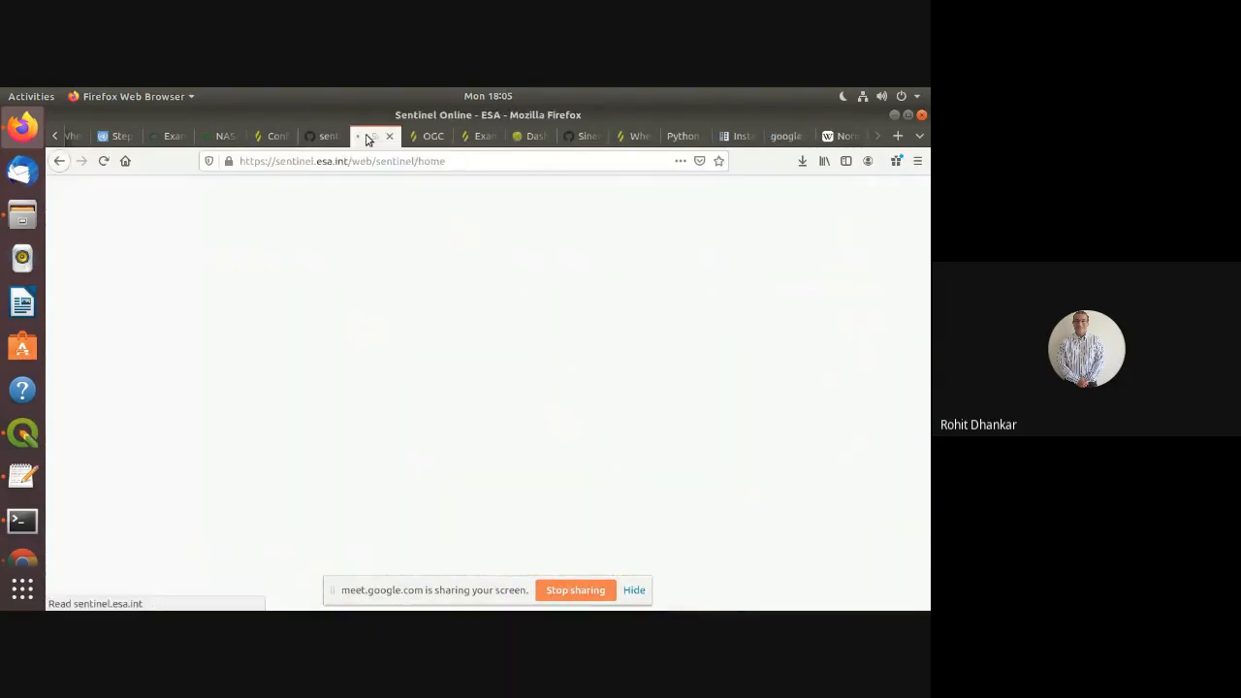
click(330, 138)
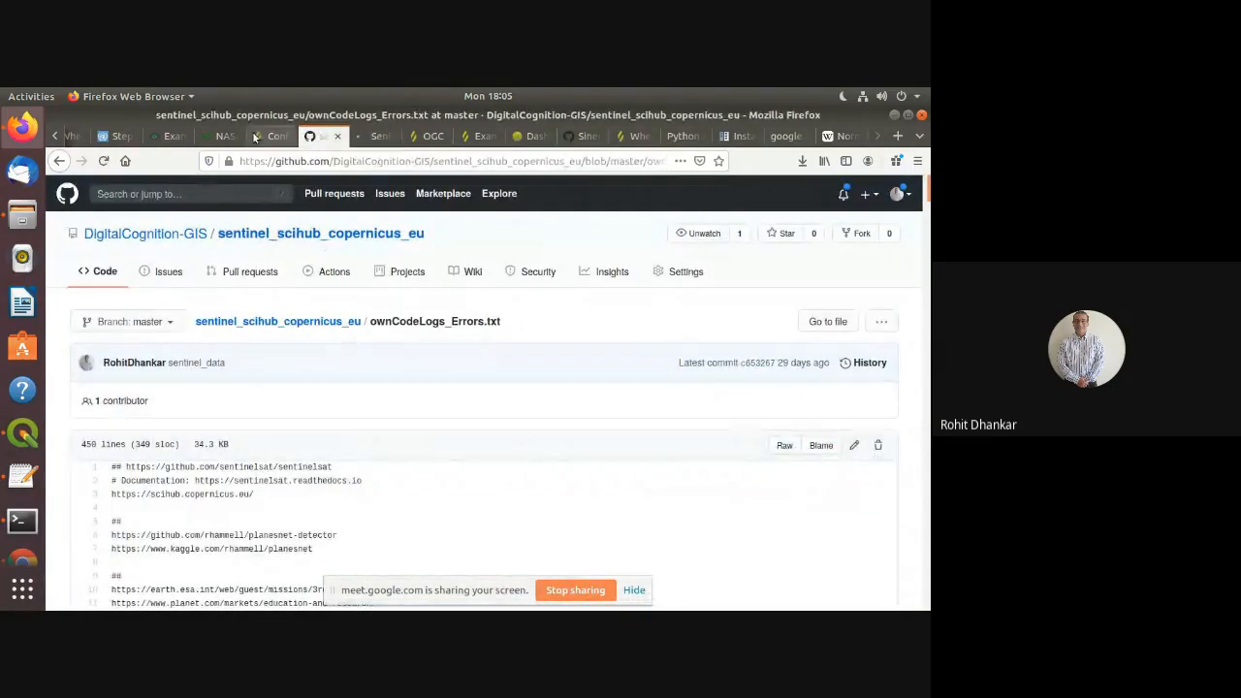
click(582, 135)
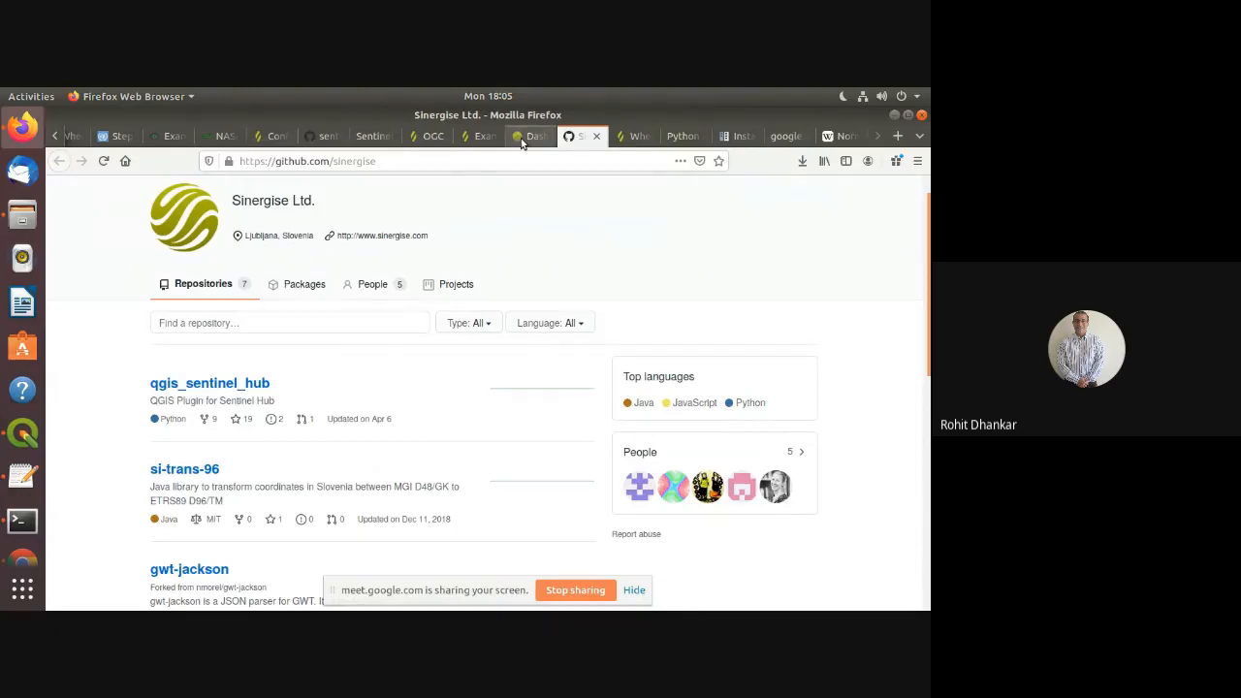
click(477, 137)
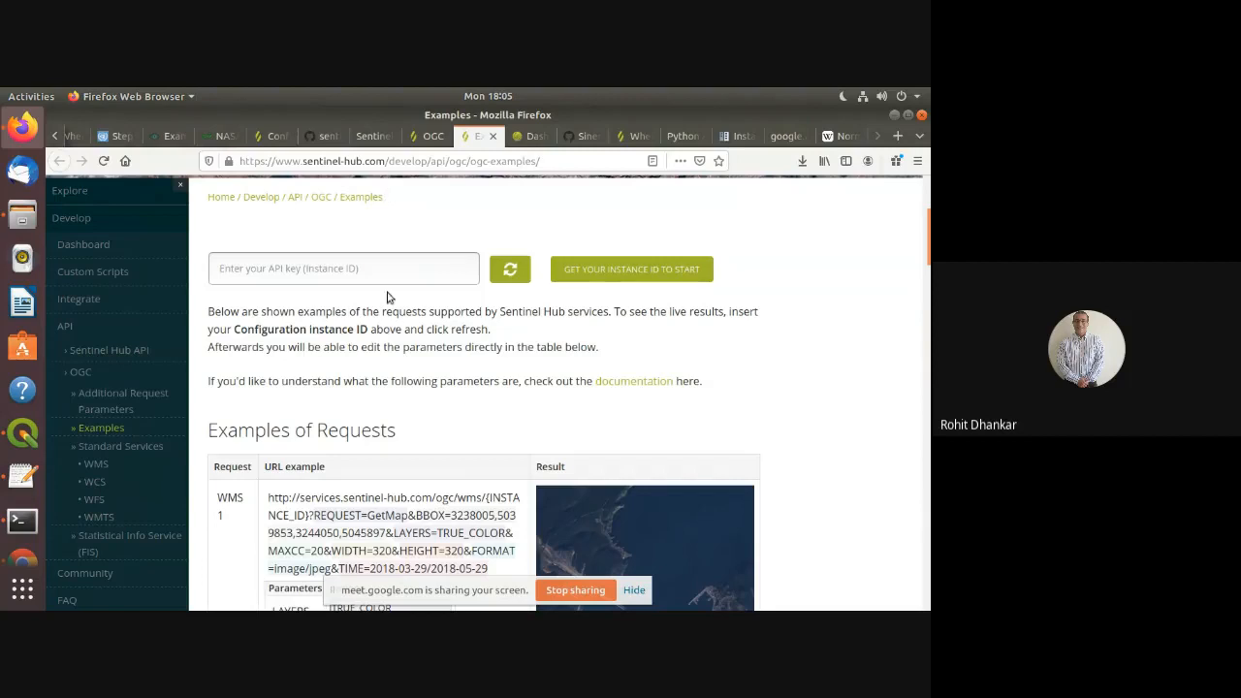
click(426, 137)
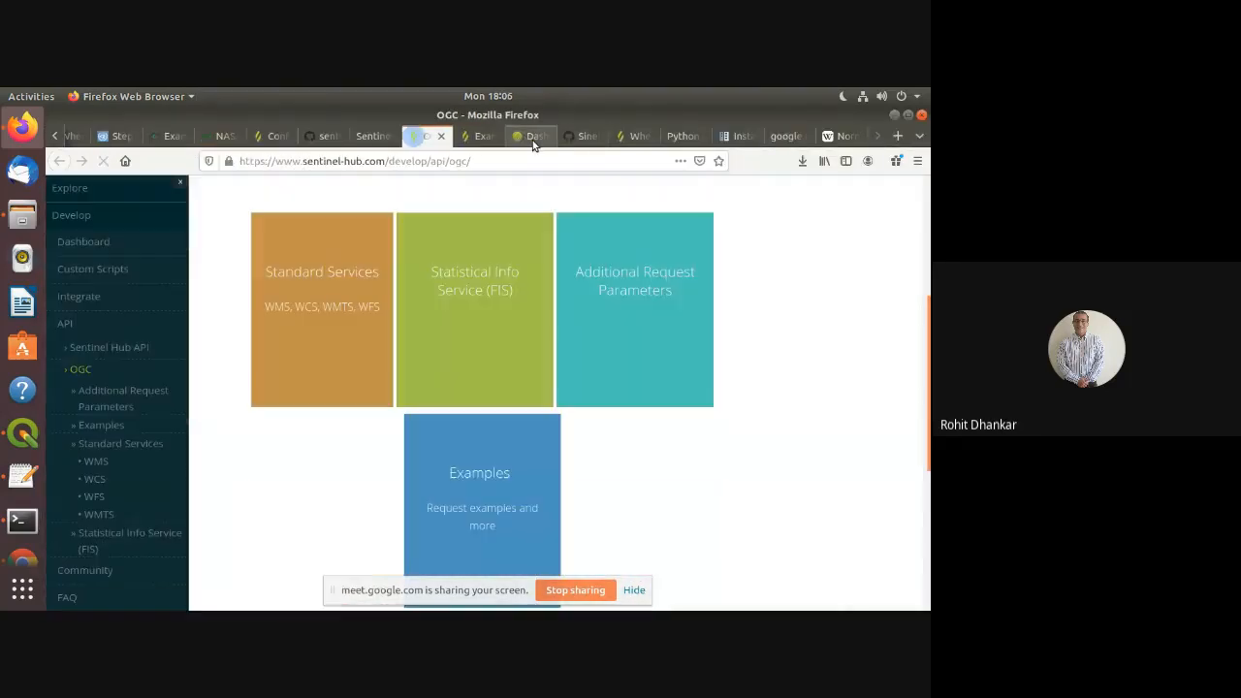
Examine the rate limits and account information on the Sentinel Hub dashboard
click(529, 136)
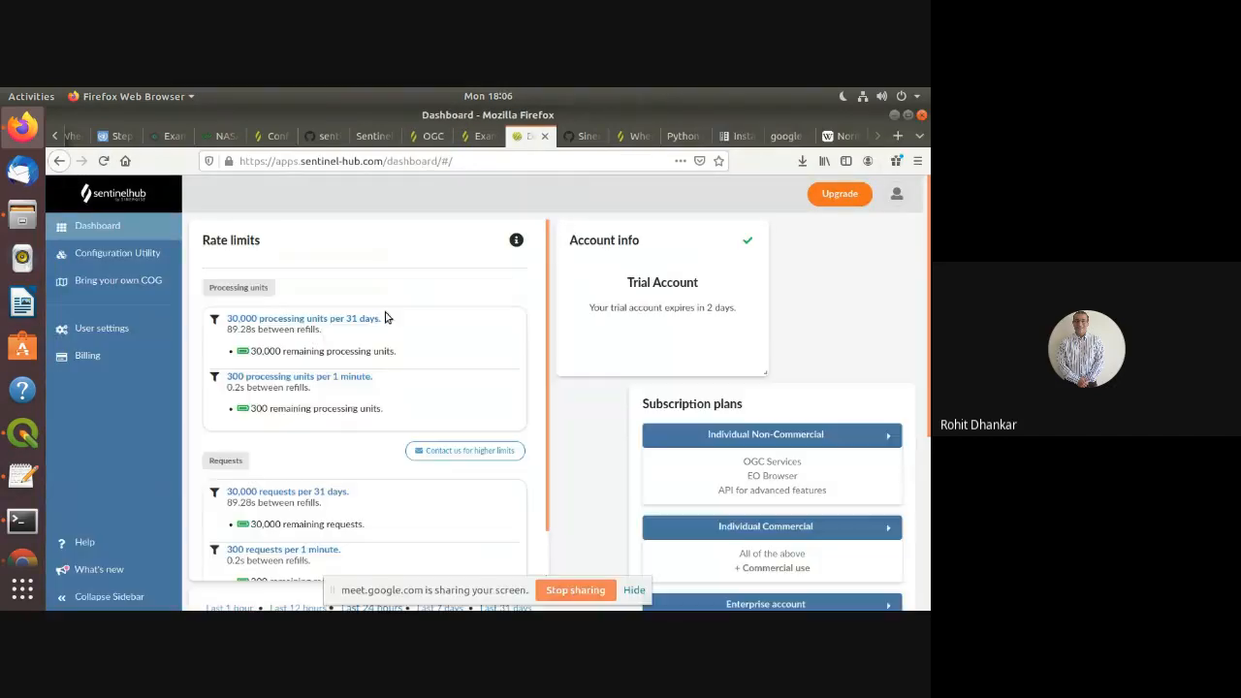
scroll(414, 386, down, 1)
scroll(407, 465, up, 1)
key(alt+Tab)
Review the Sinergise GitHub page and the Sentinelsat installation and Python API documentation, highlighting the scihub dhus address in the Quickstart code
click(586, 142)
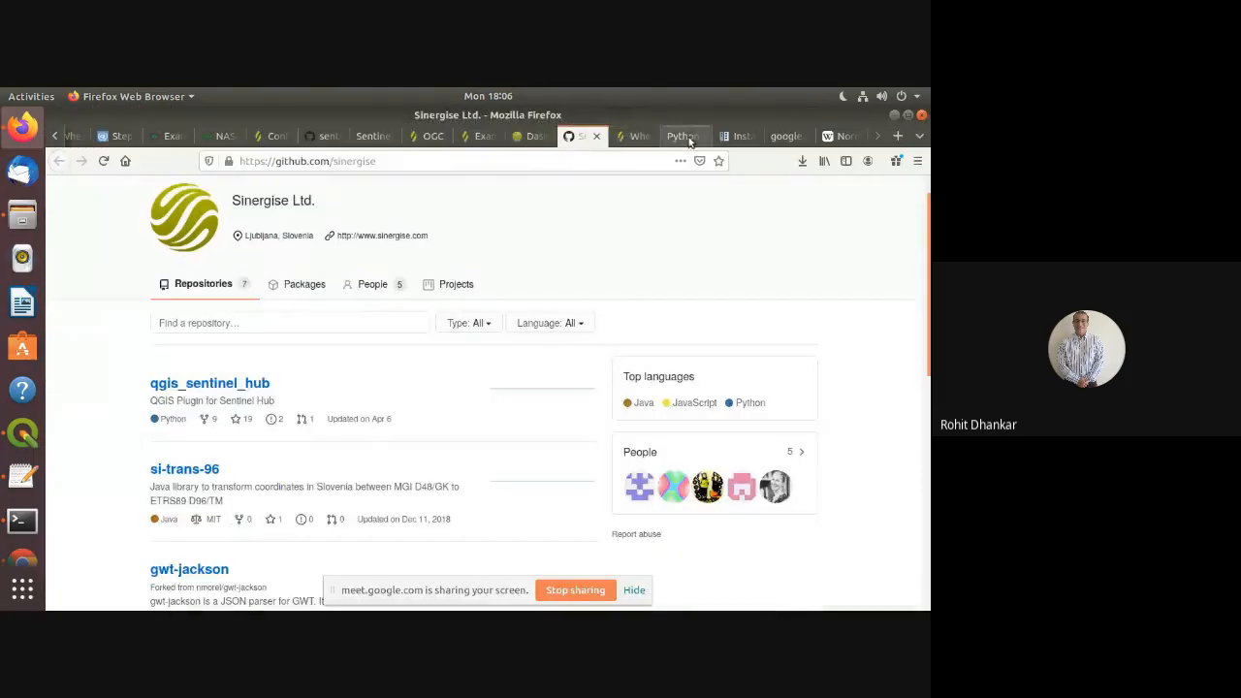
click(685, 137)
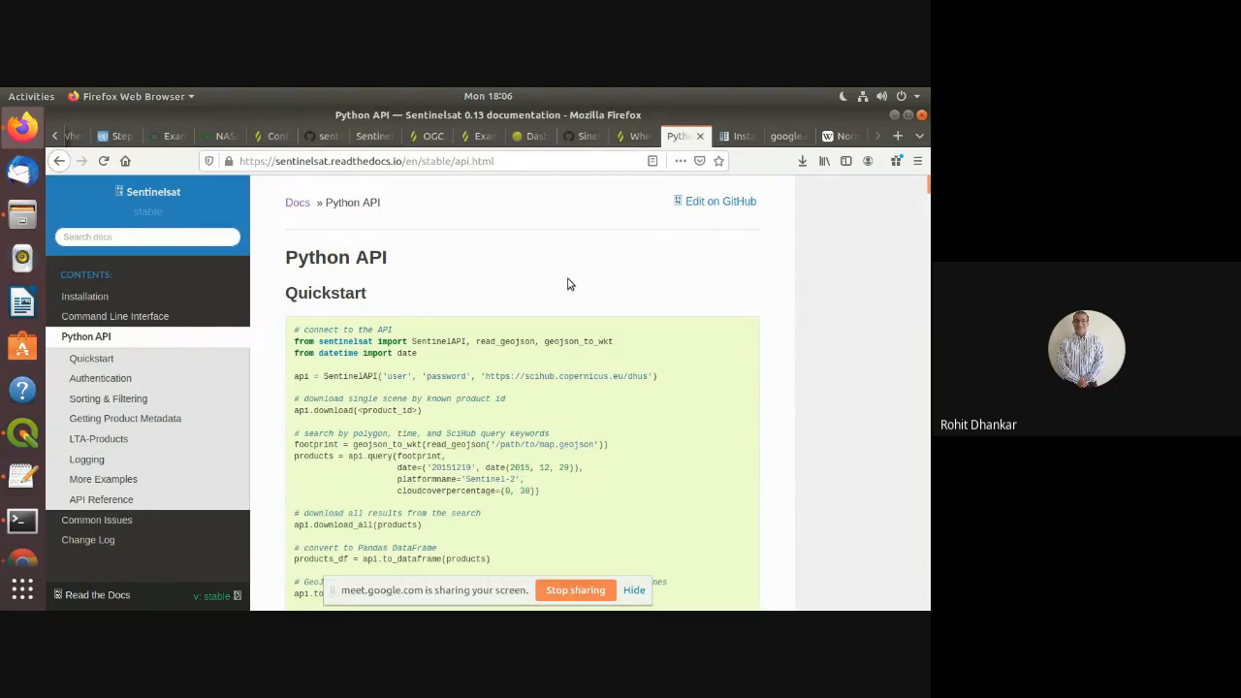
click(734, 140)
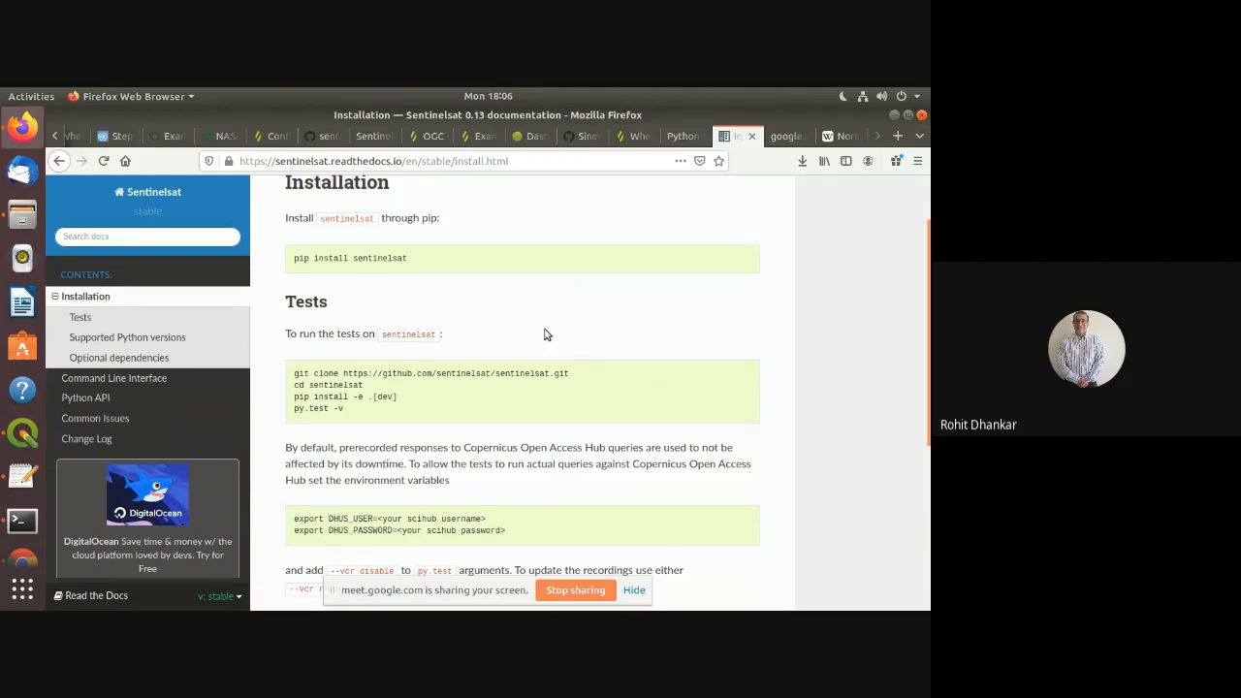
click(783, 138)
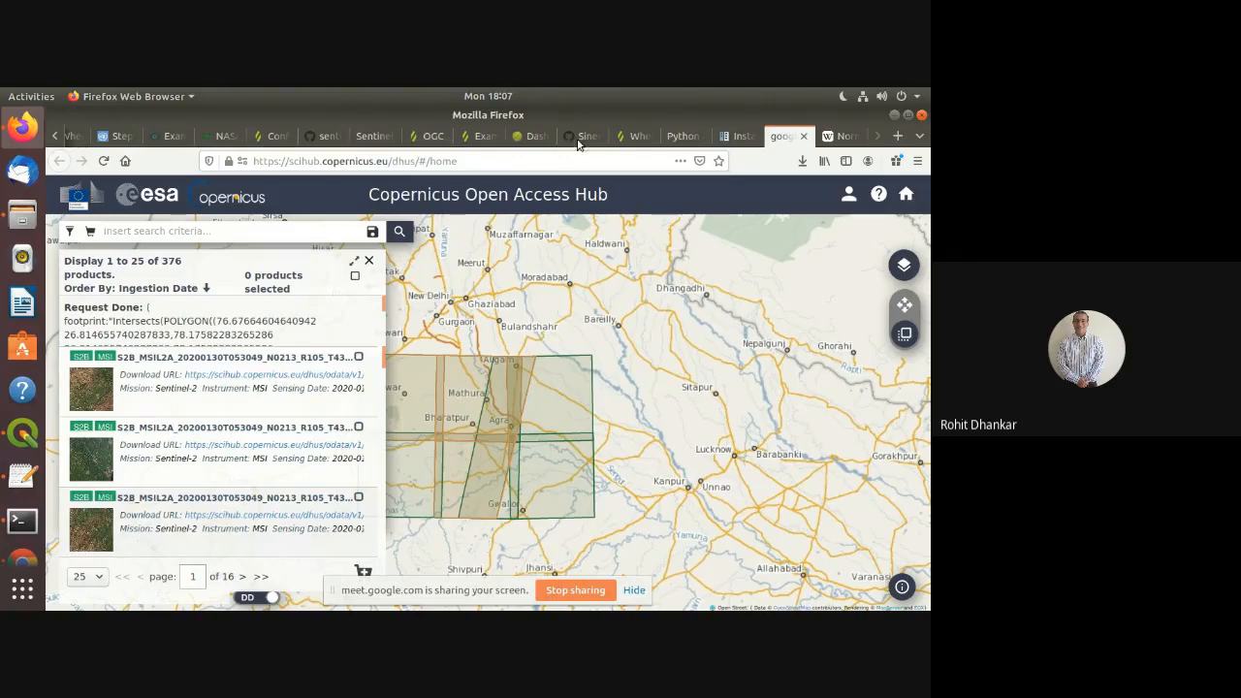
click(682, 137)
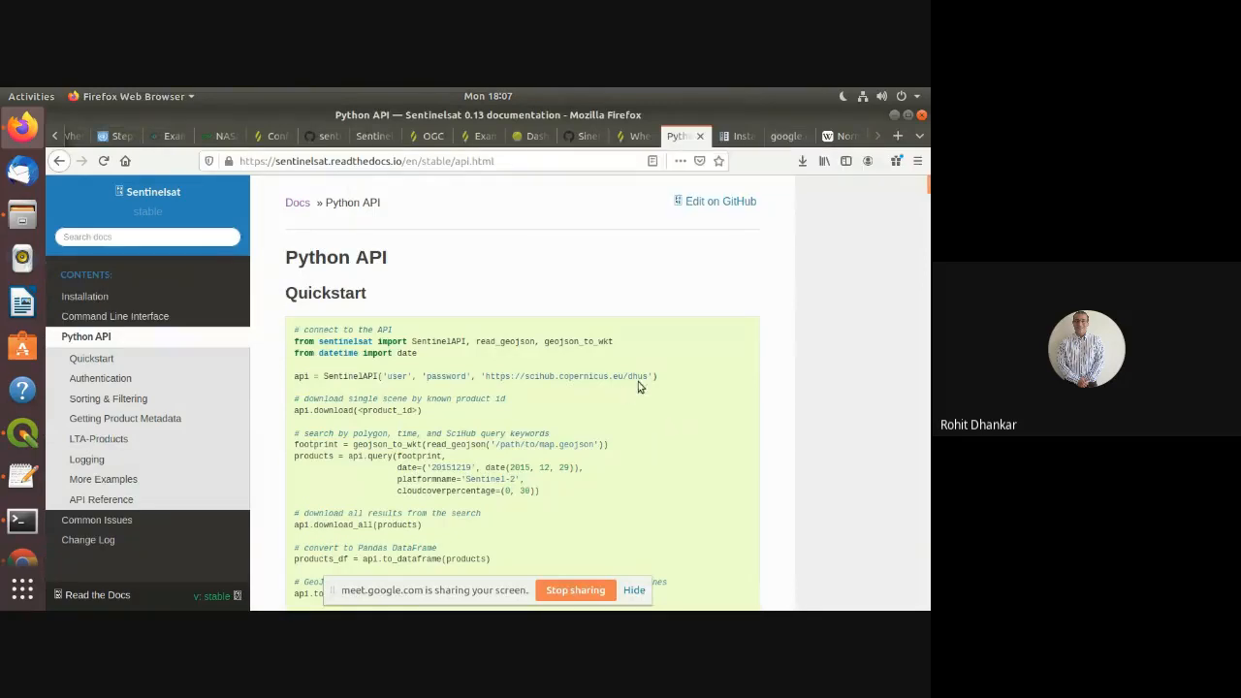
drag(647, 376, 625, 380)
click(584, 379)
Examine the Copernicus hub's product results alongside the downloaded 10 m band files and the layers loaded in QGIS
click(778, 137)
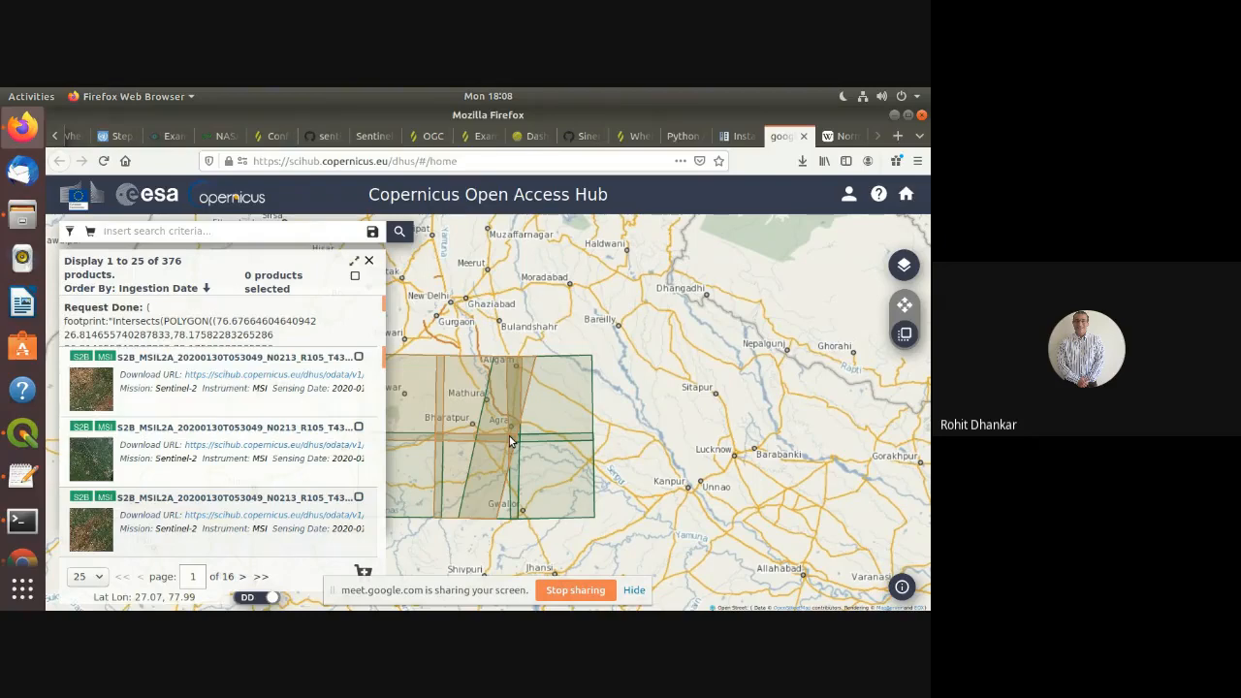
key(alt+Tab)
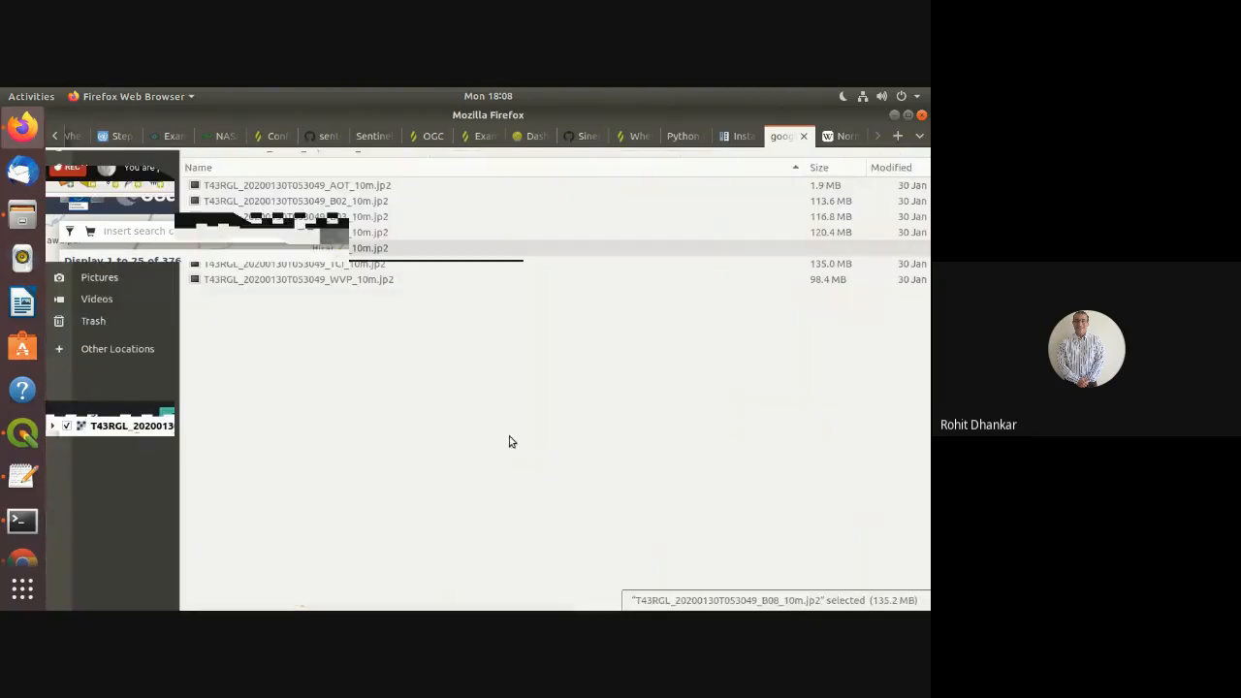
key(alt+Tab)
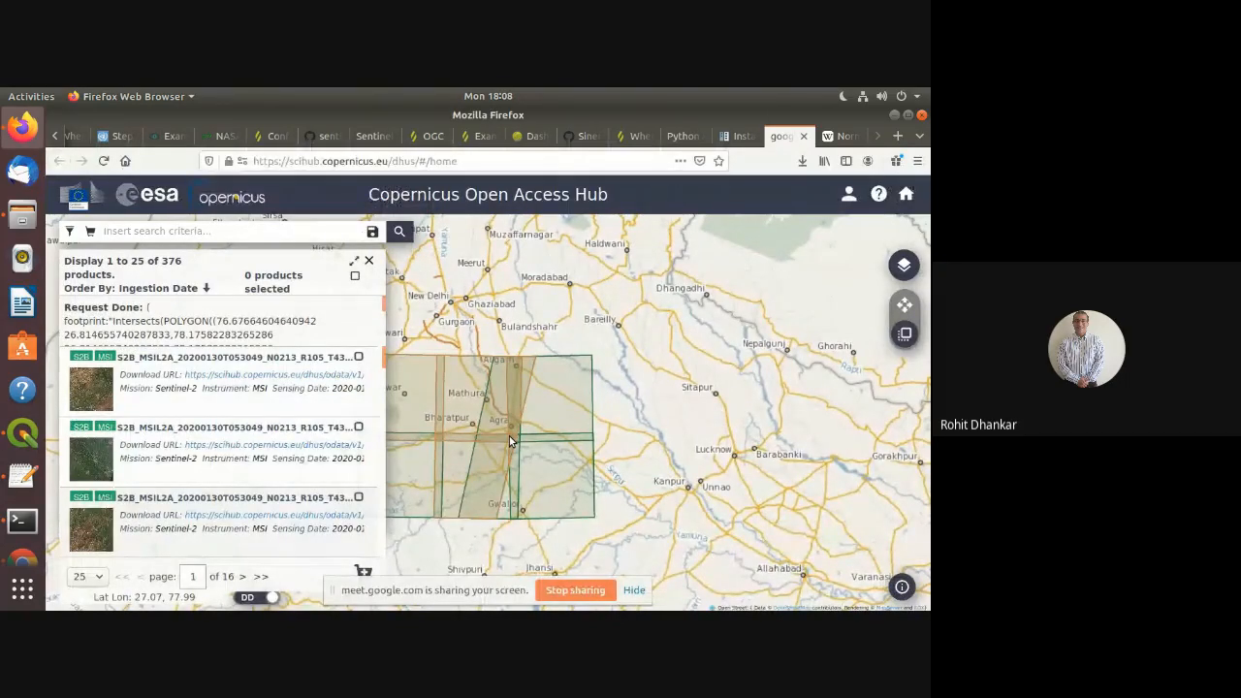
key(alt+Tab)
key(alt+Tab)
click(24, 433)
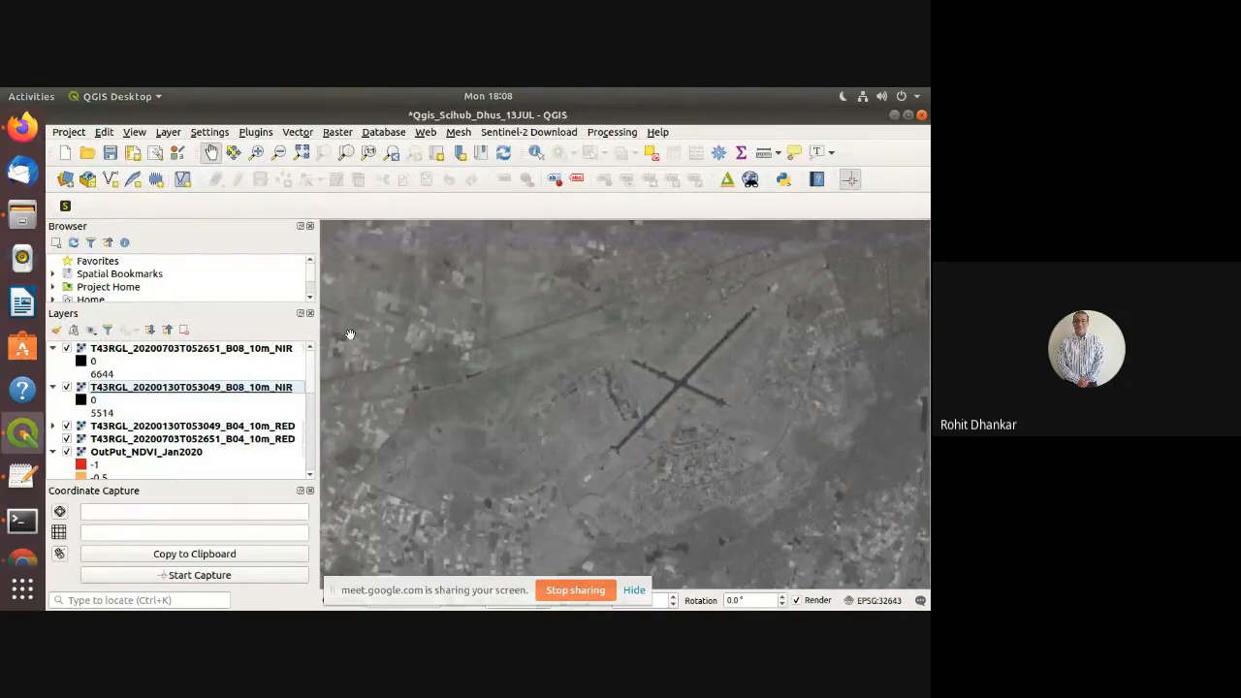
key(alt+Tab)
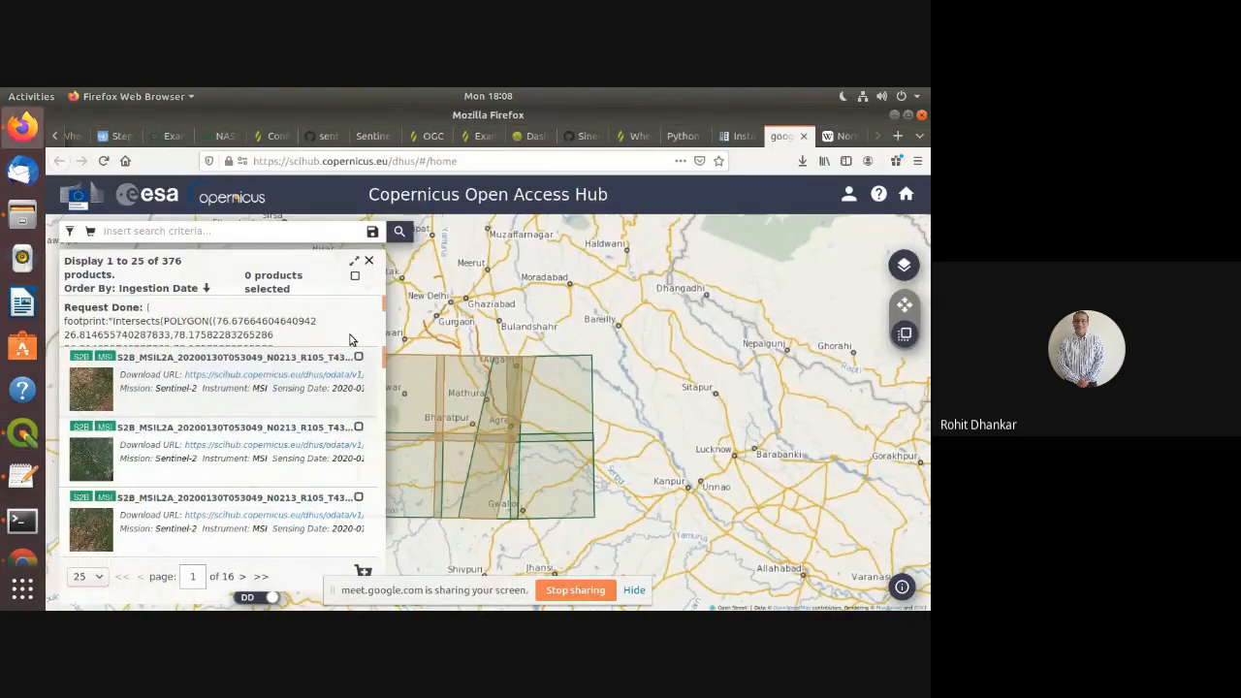
Reload the Copernicus Open Access Hub and draw a rectangular search area around Bharatpur, covering Kumher and Fatehpur Sikri
key(F5)
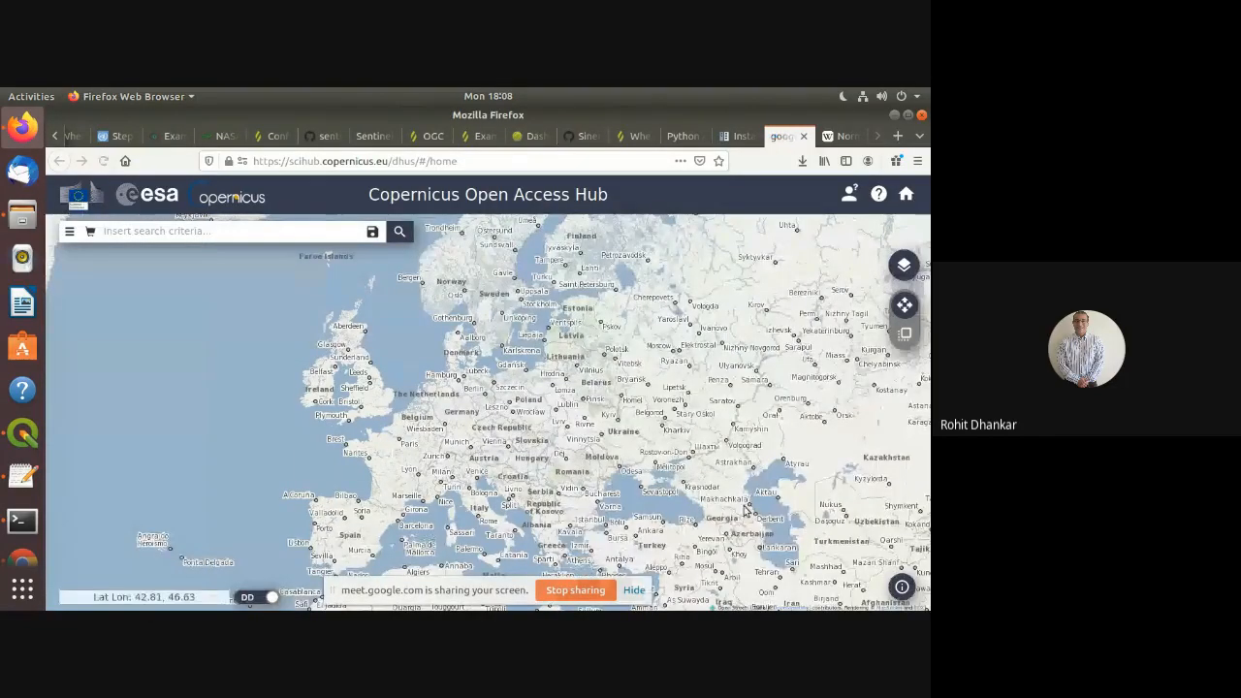
drag(747, 513, 448, 401)
drag(661, 518, 569, 419)
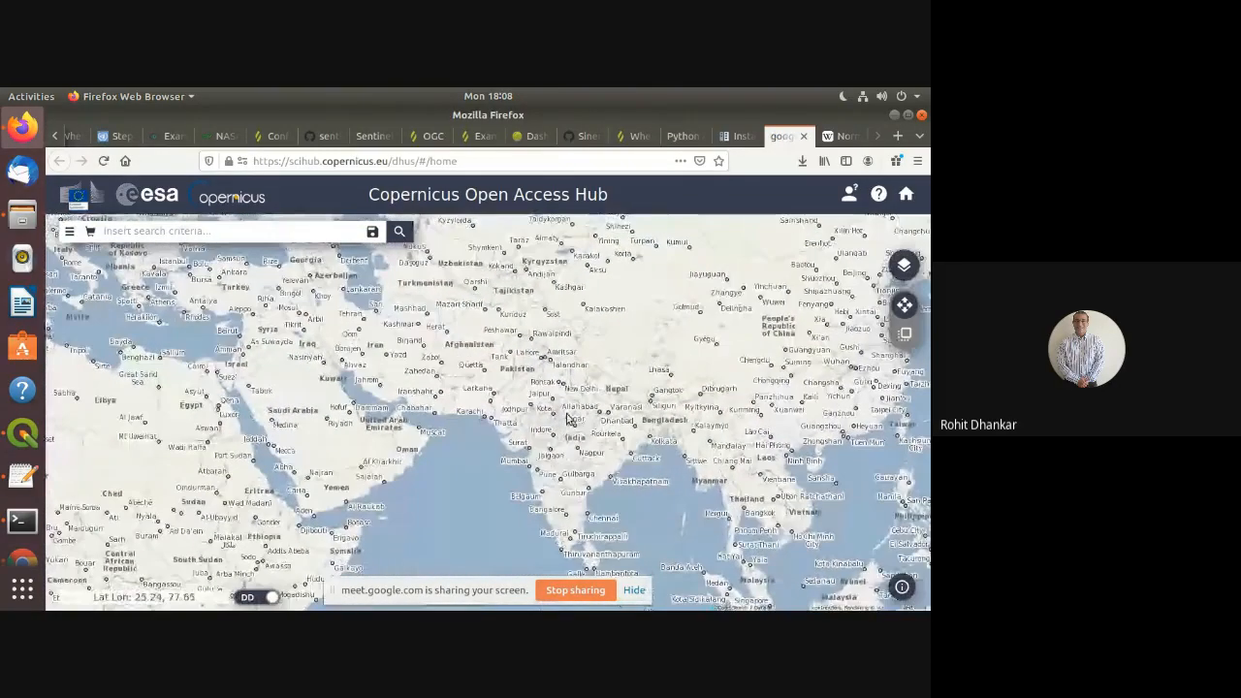
scroll(569, 419, up, 2)
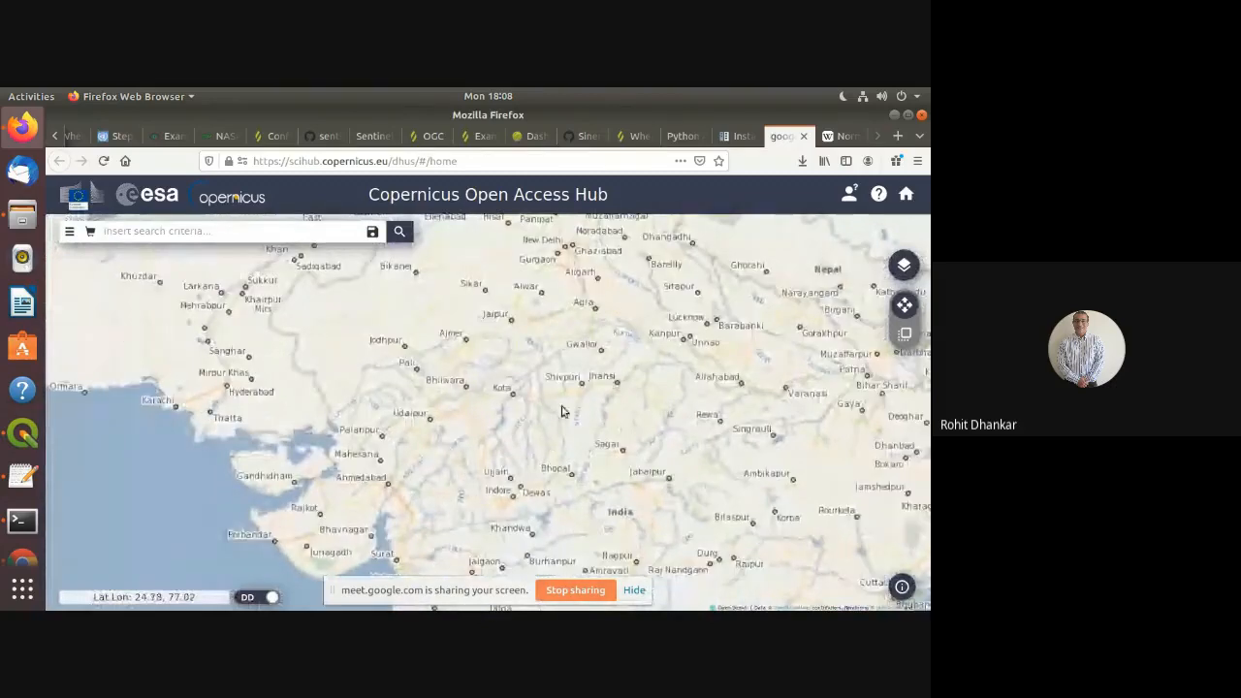
drag(606, 398, 522, 478)
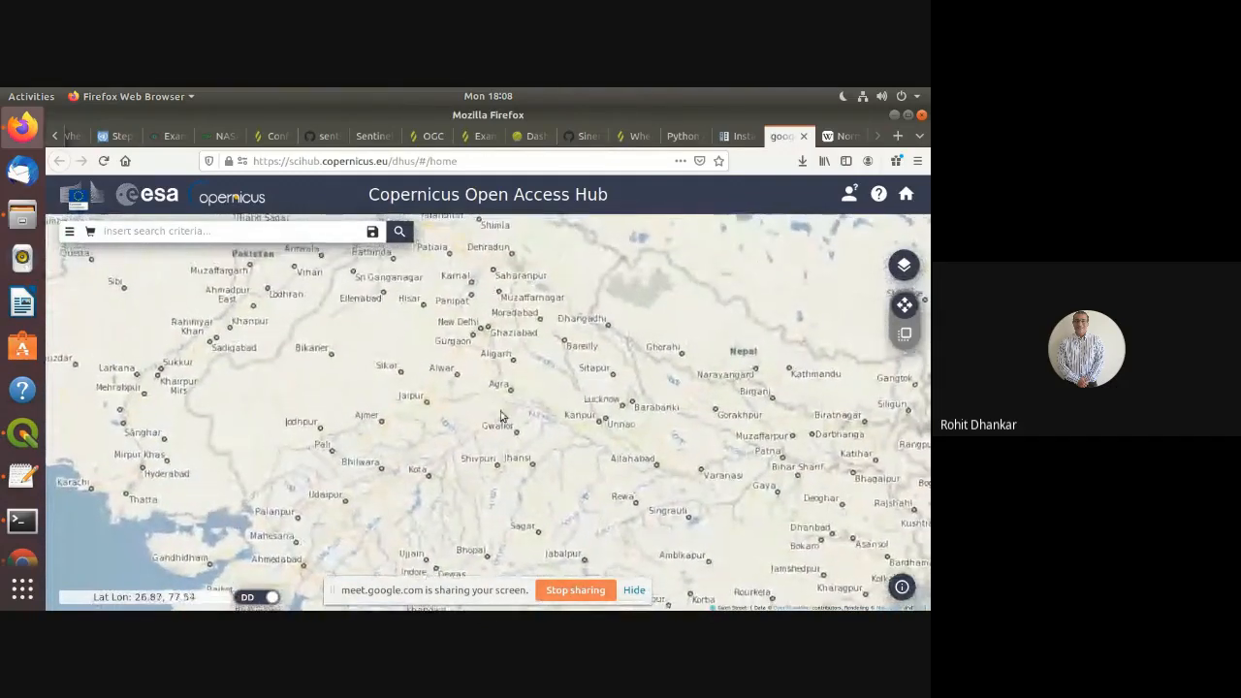
scroll(505, 440, up, 2)
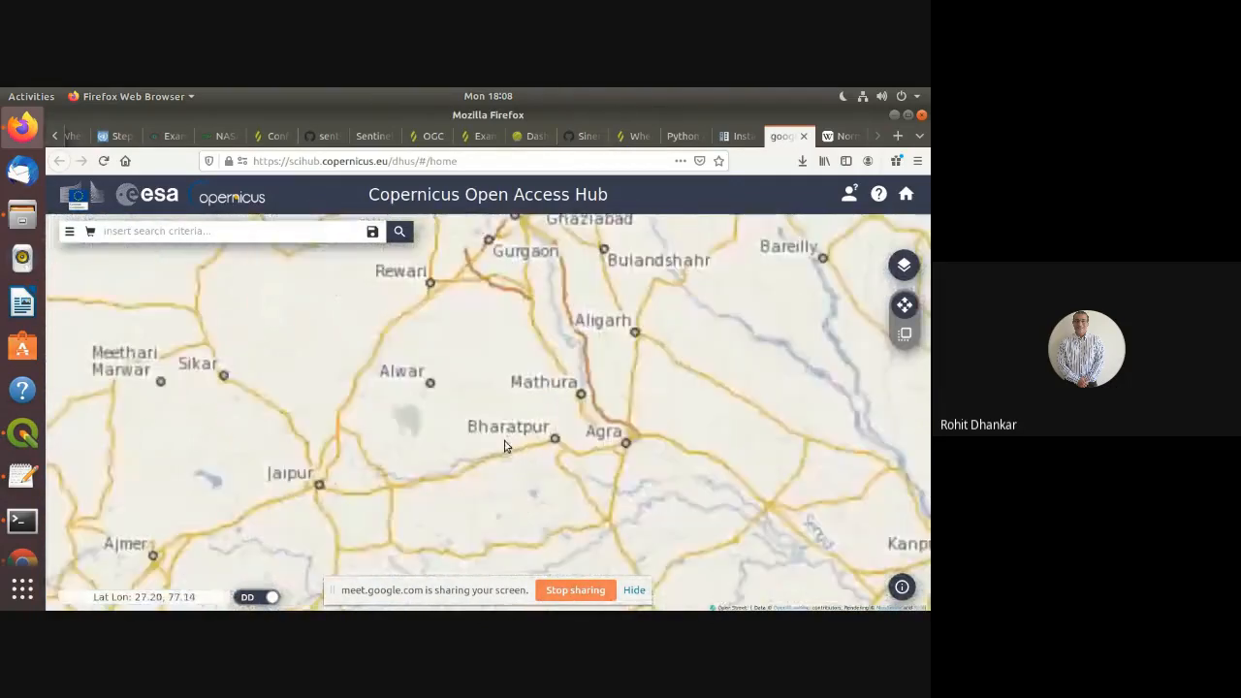
drag(543, 504, 464, 480)
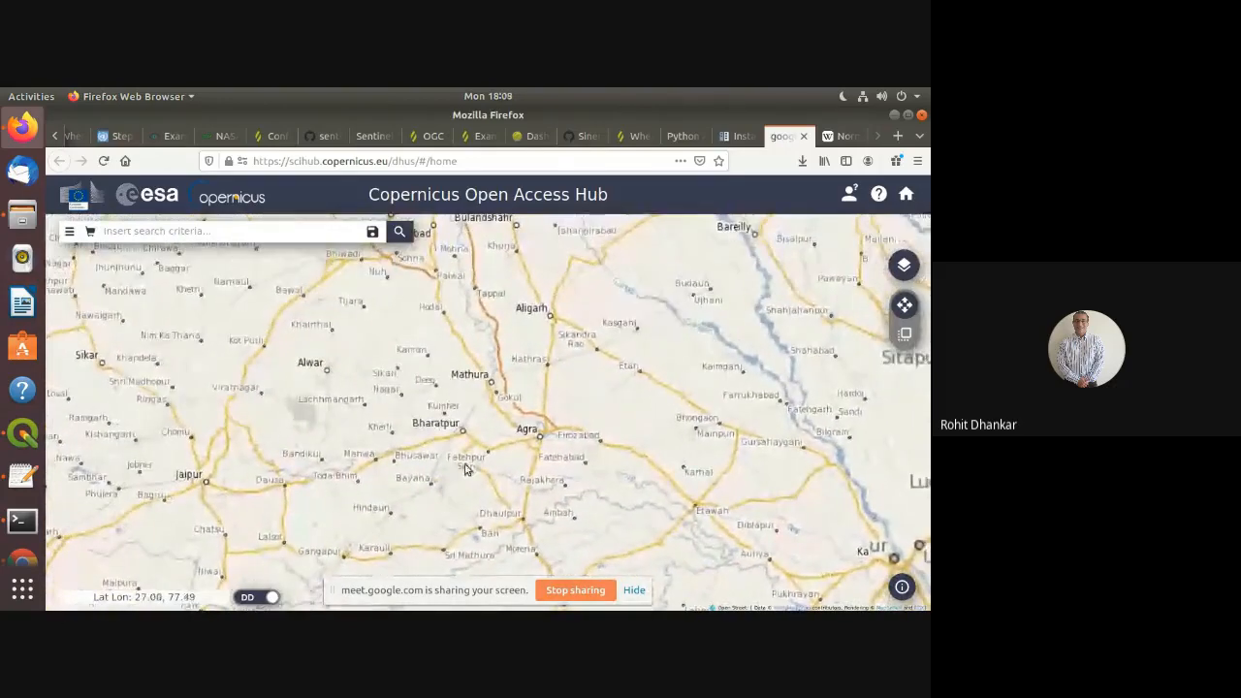
scroll(426, 468, up, 2)
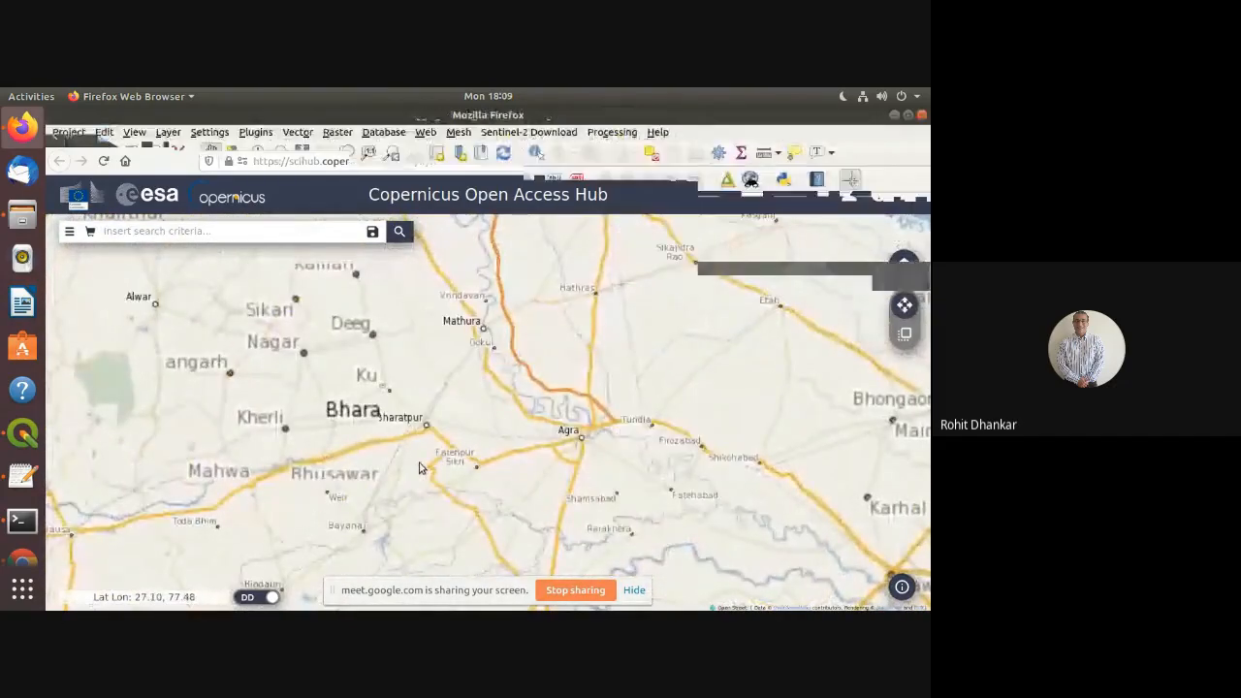
drag(454, 476, 436, 443)
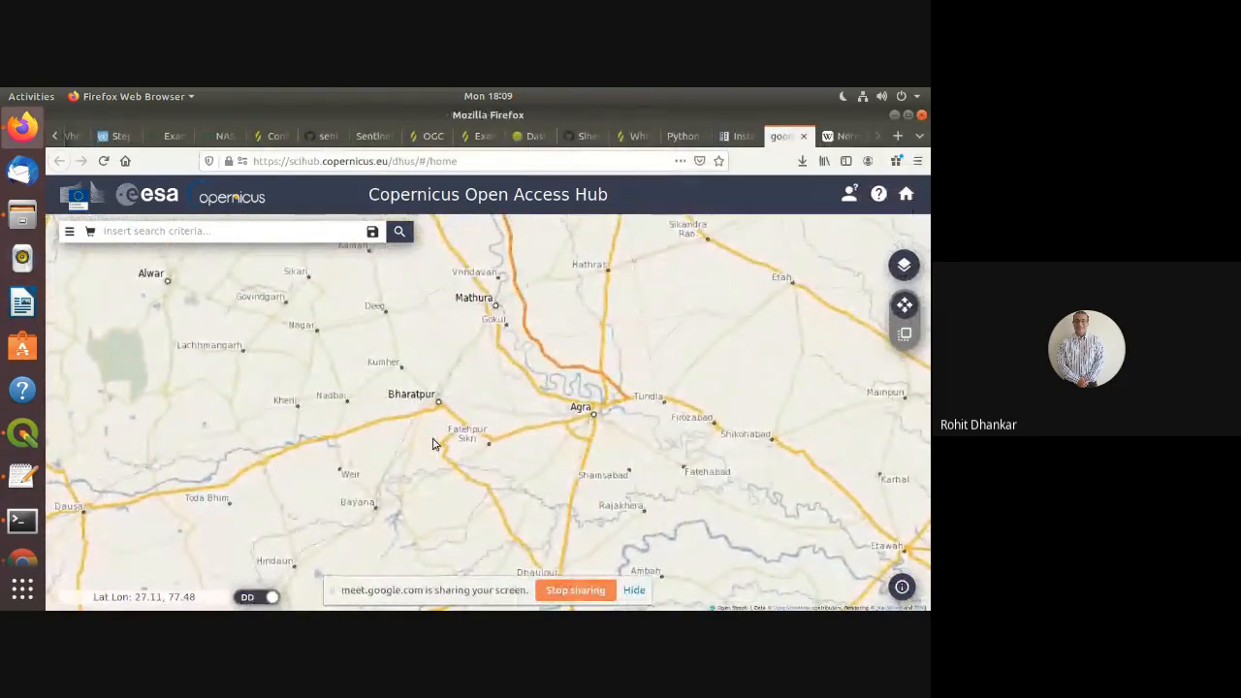
click(905, 334)
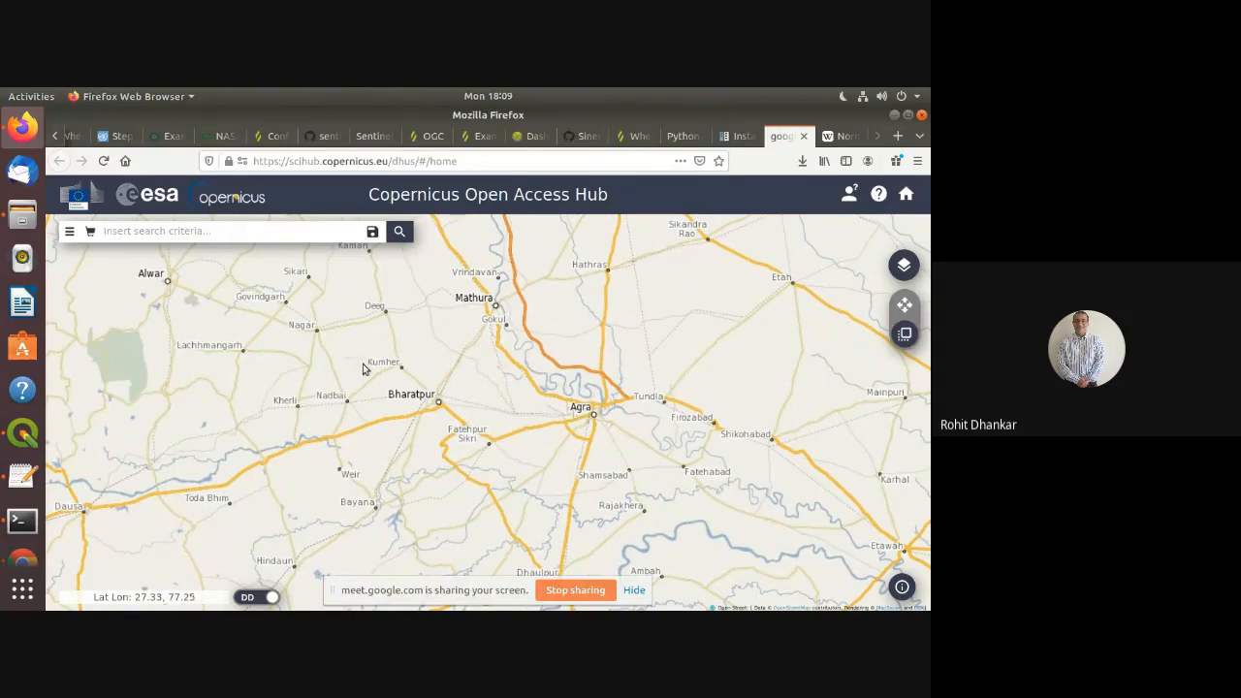
drag(353, 354, 496, 450)
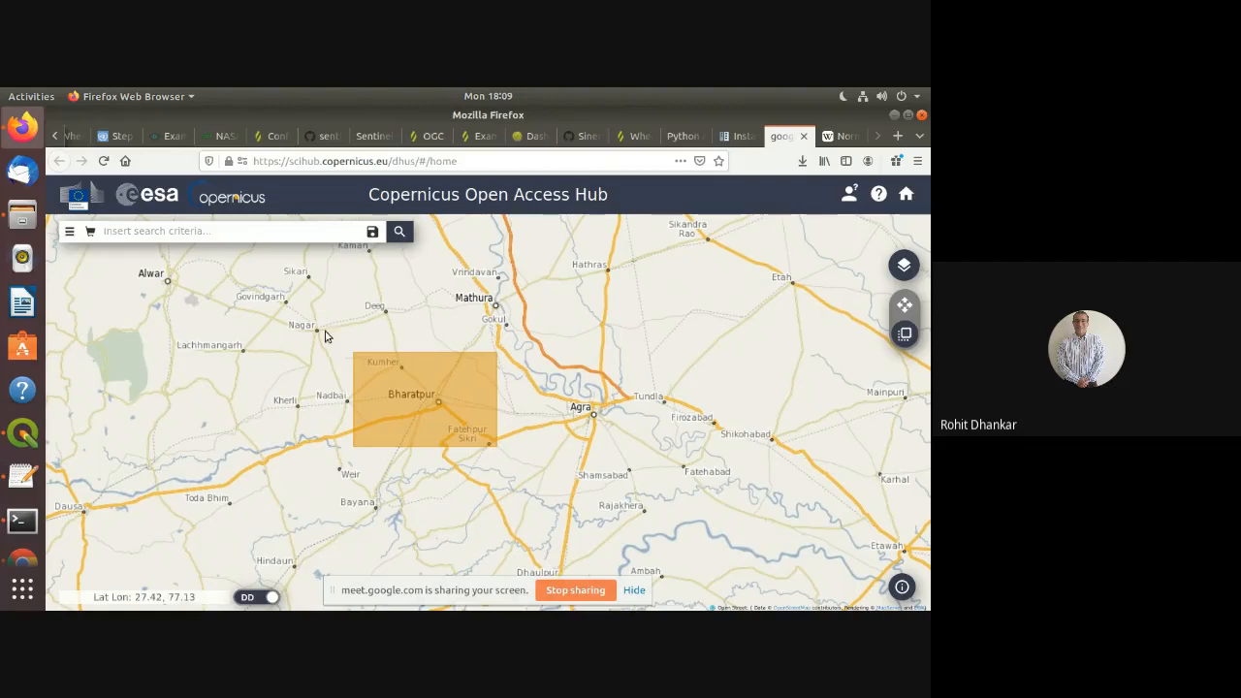
Open the Advanced Search form at full width and bring up the calendar for the start of the sensing period
click(68, 233)
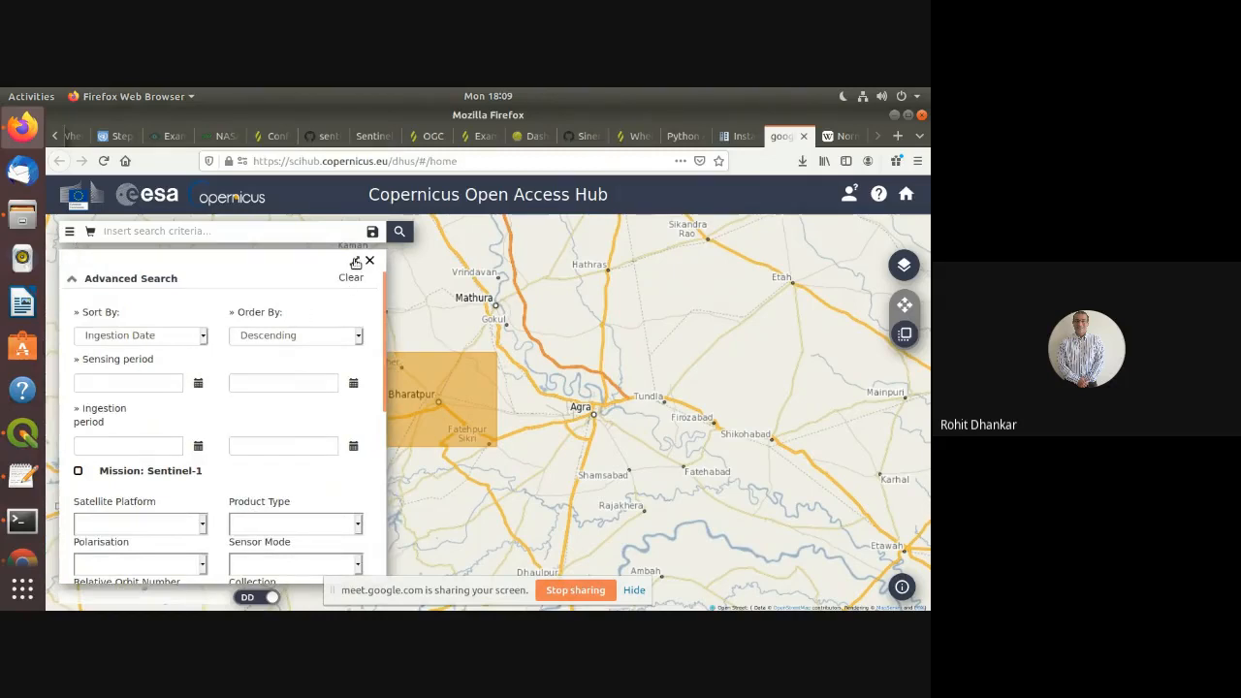
click(356, 262)
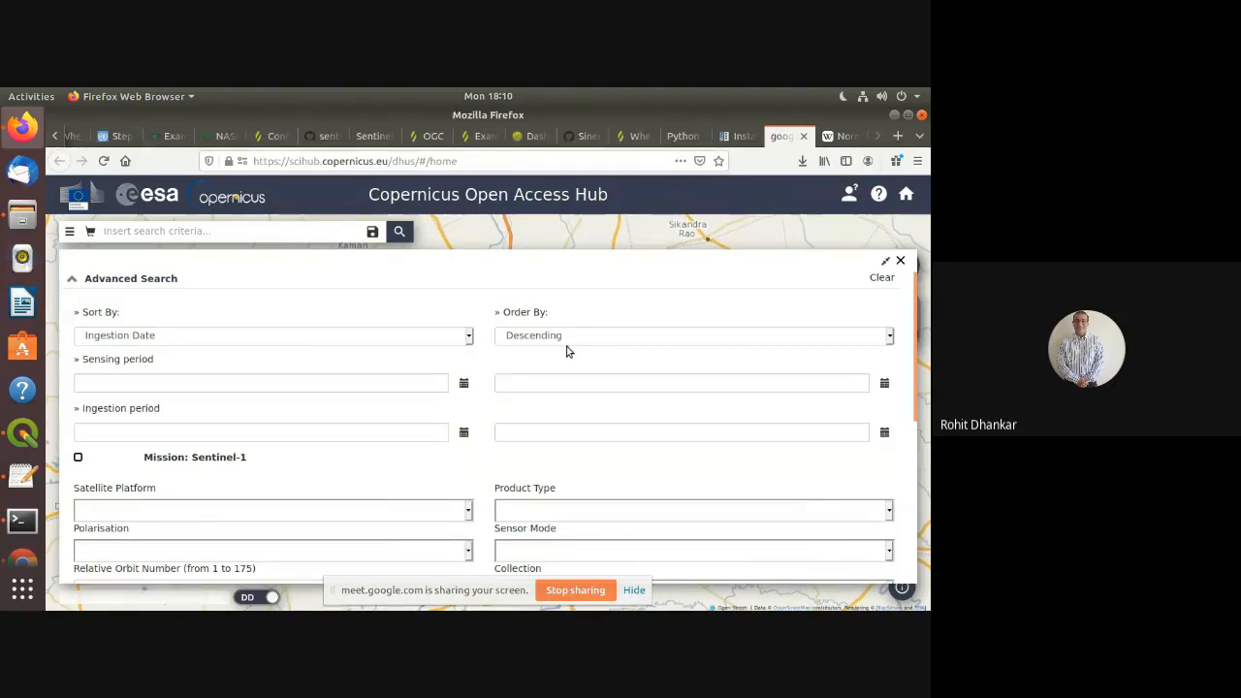
key(alt+Tab)
click(463, 384)
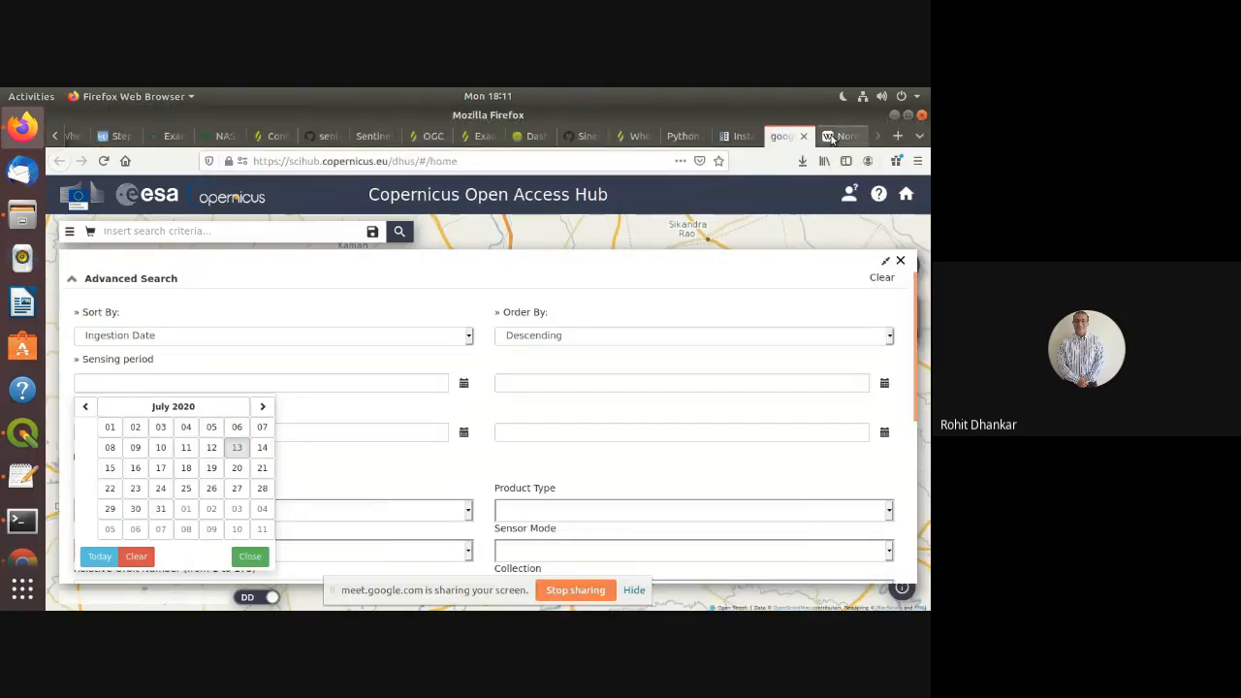
Review the NDVI formula and the Performance and limitations section of the Wikipedia article on the normalized difference vegetation index
click(831, 137)
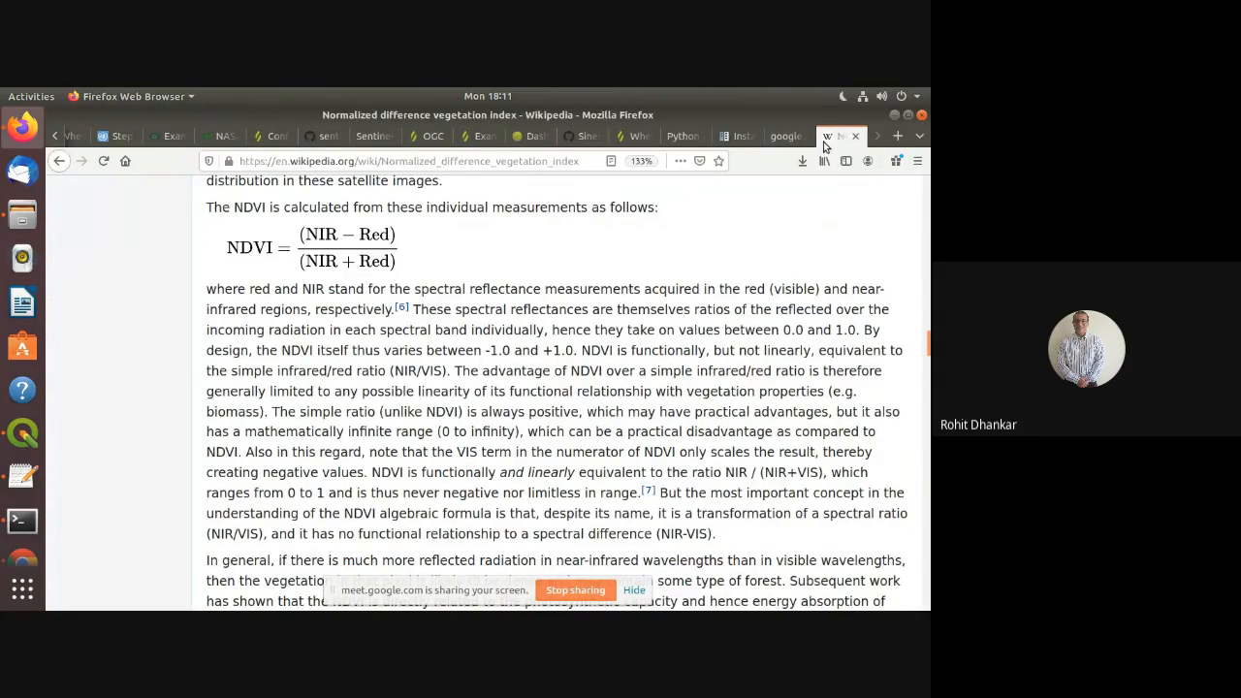
scroll(504, 351, down, 5)
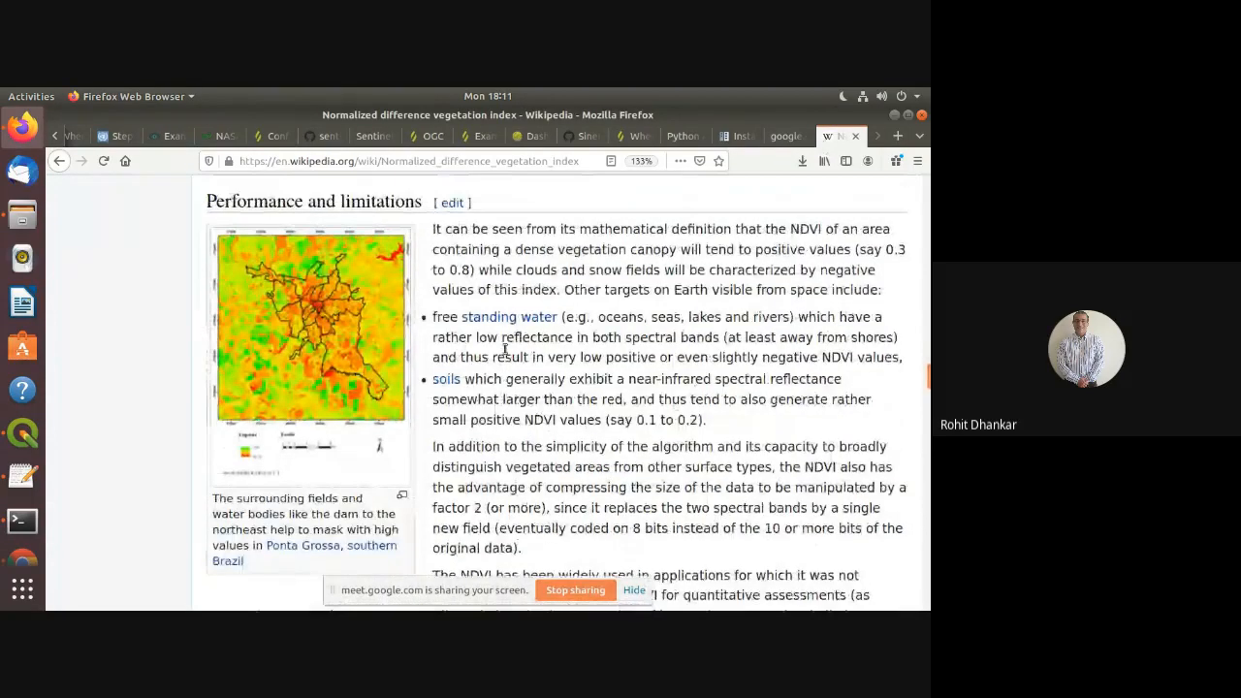
scroll(504, 351, up, 1)
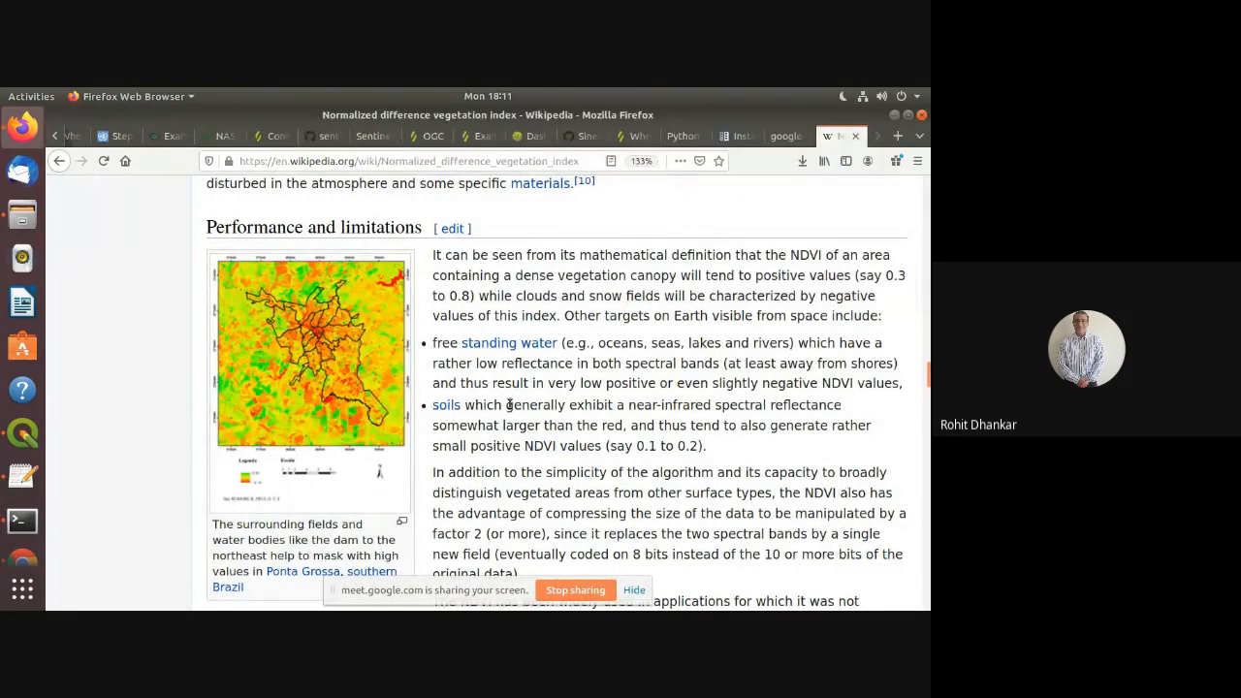
Return to the Copernicus Open Access Hub and set the sensing period from 2020/07/01 to 2020/07/07
click(780, 137)
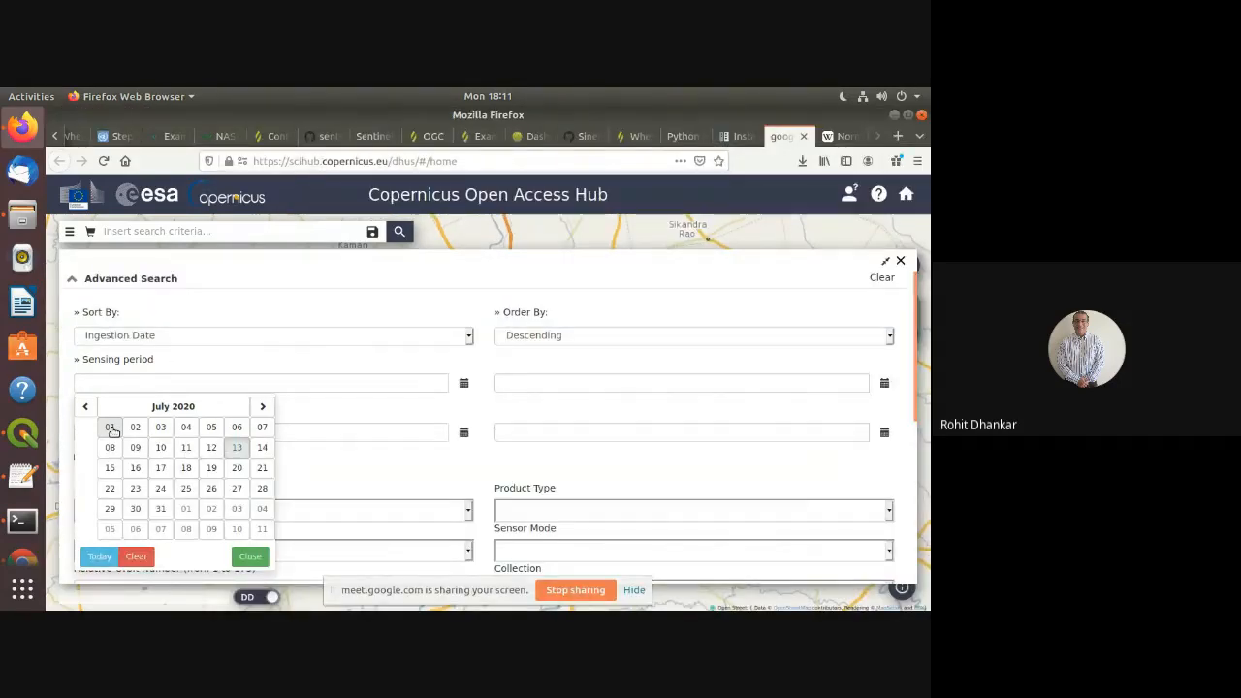
click(111, 428)
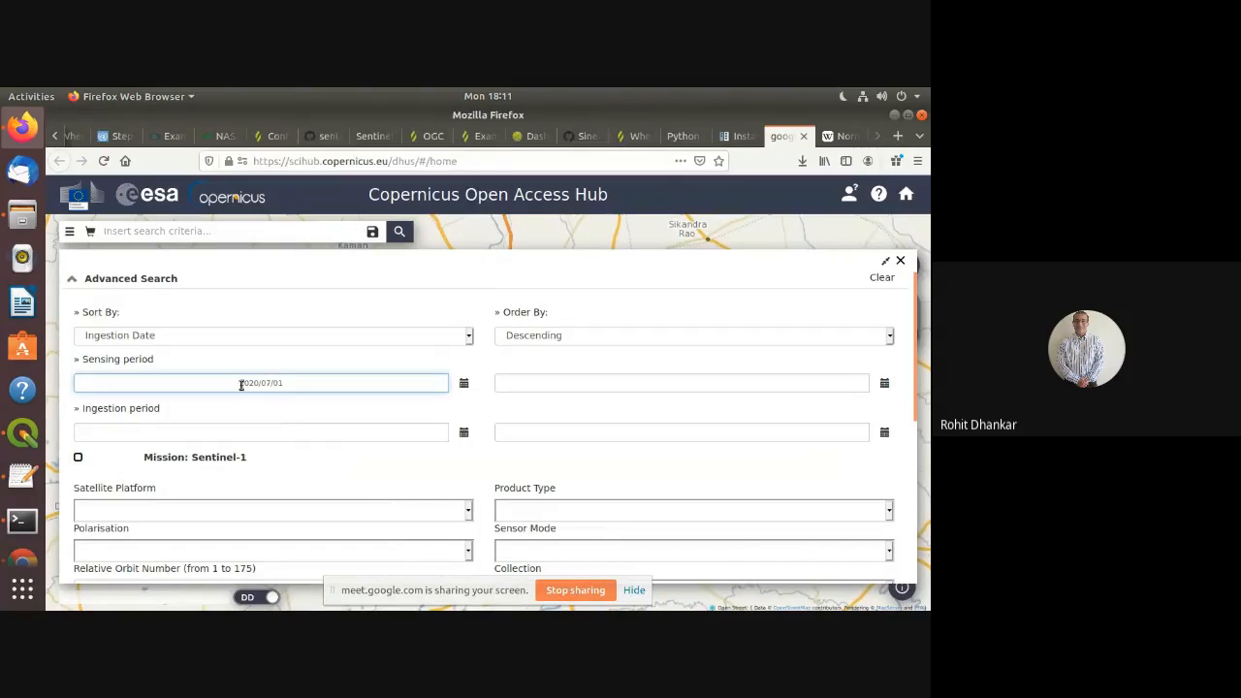
click(884, 384)
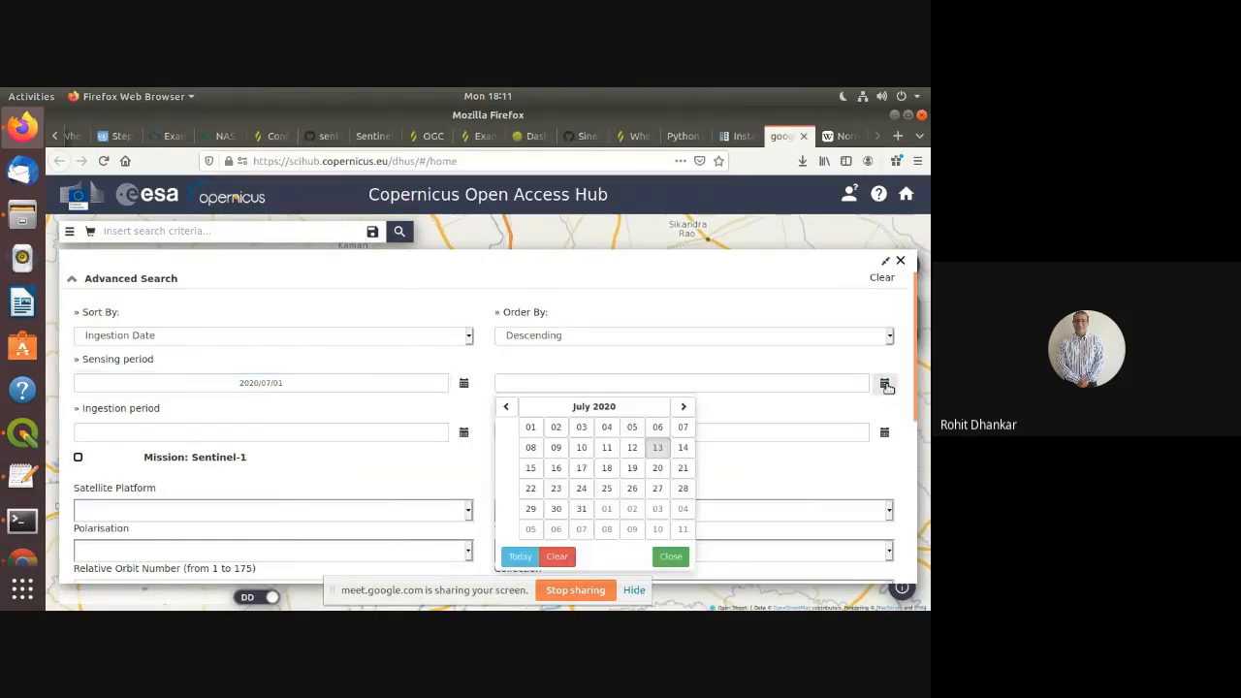
click(683, 428)
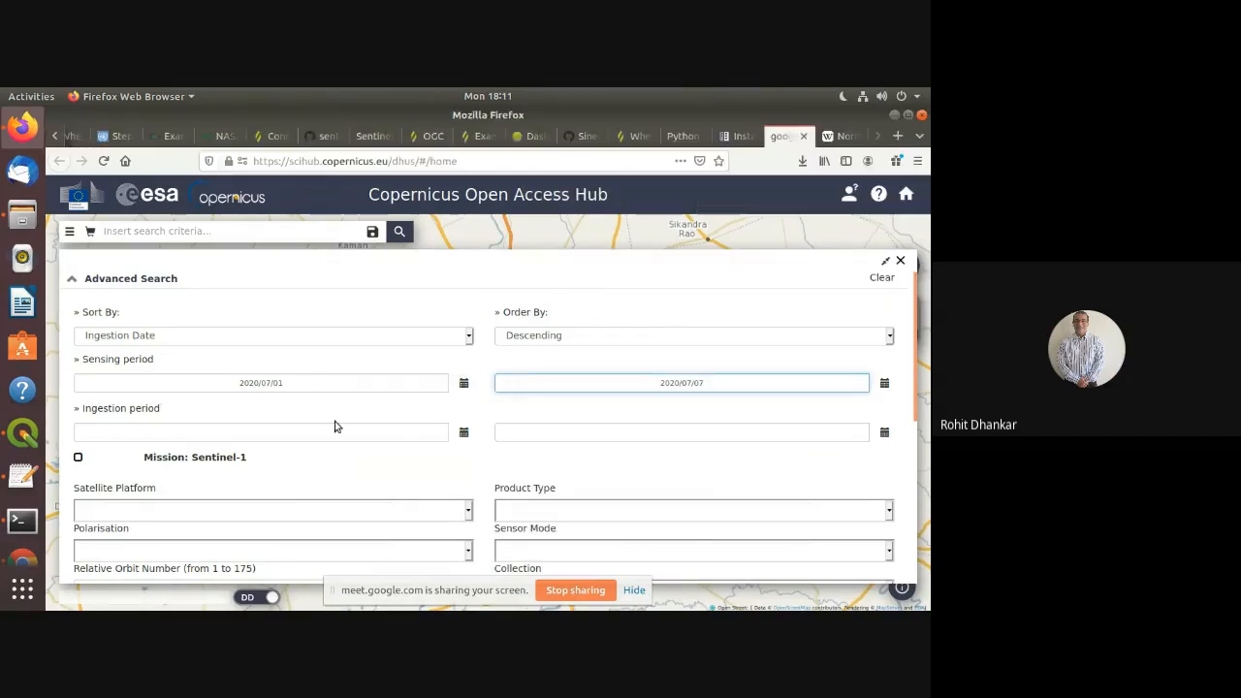
Restrict the product search to the Sentinel-2 mission and submit it
scroll(119, 482, down, 3)
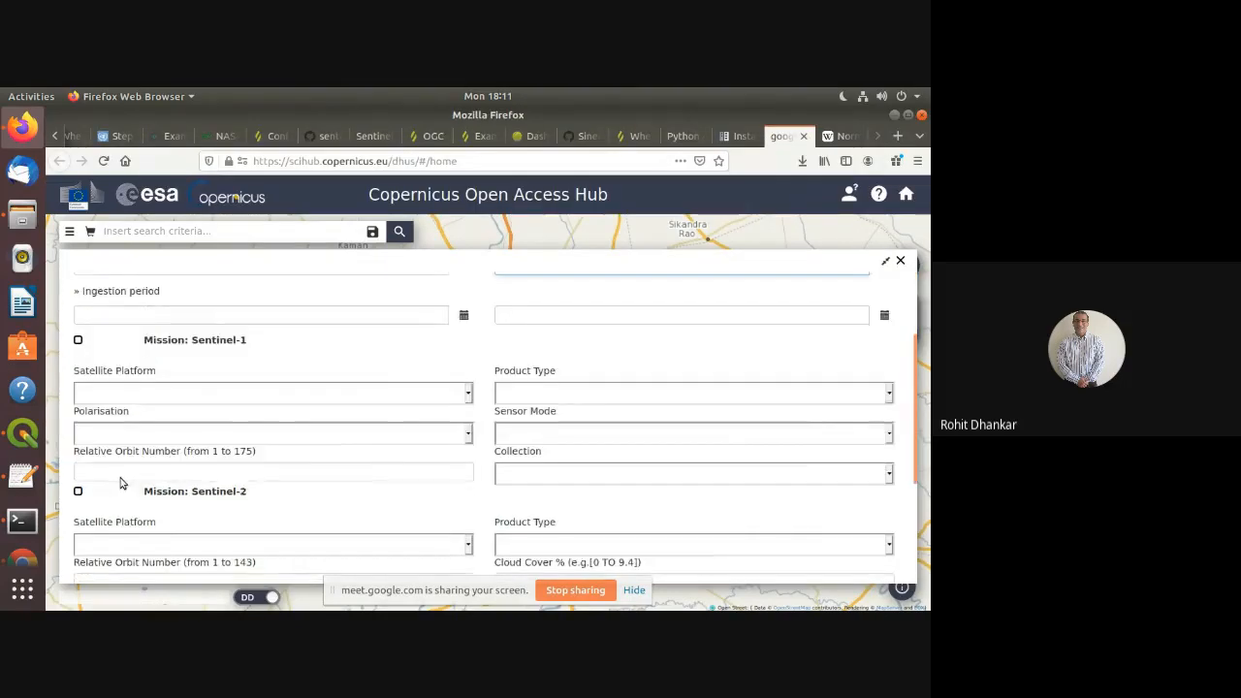
click(78, 469)
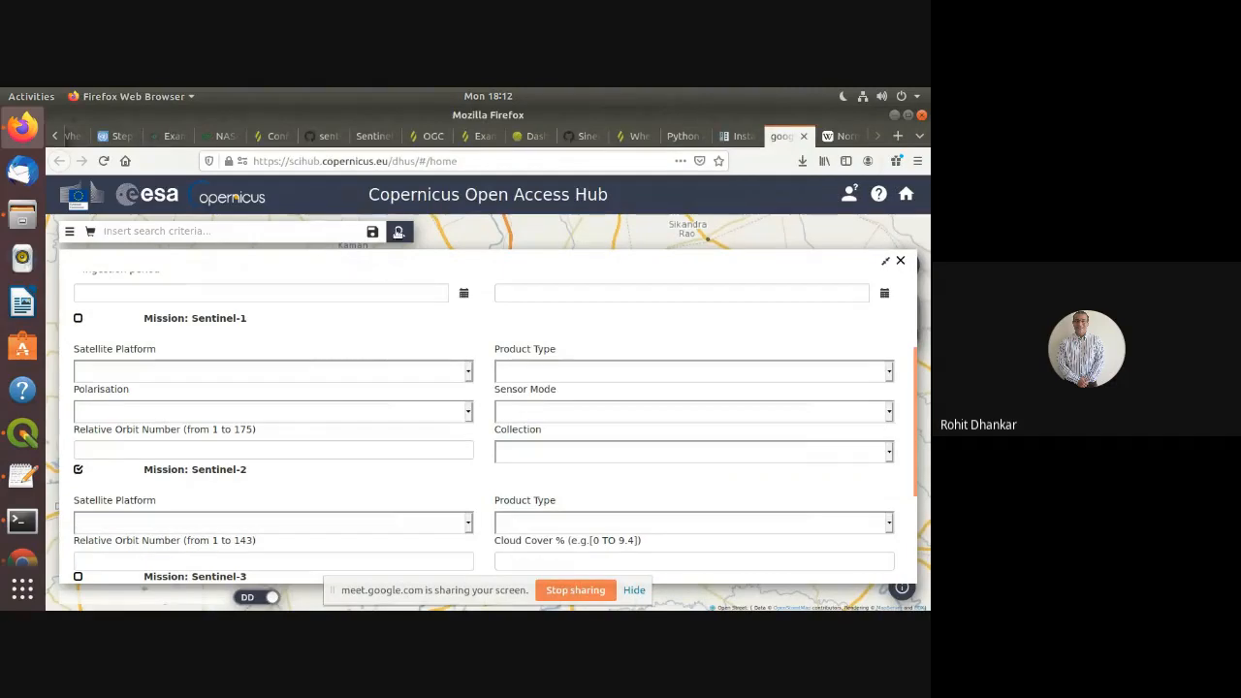
click(399, 230)
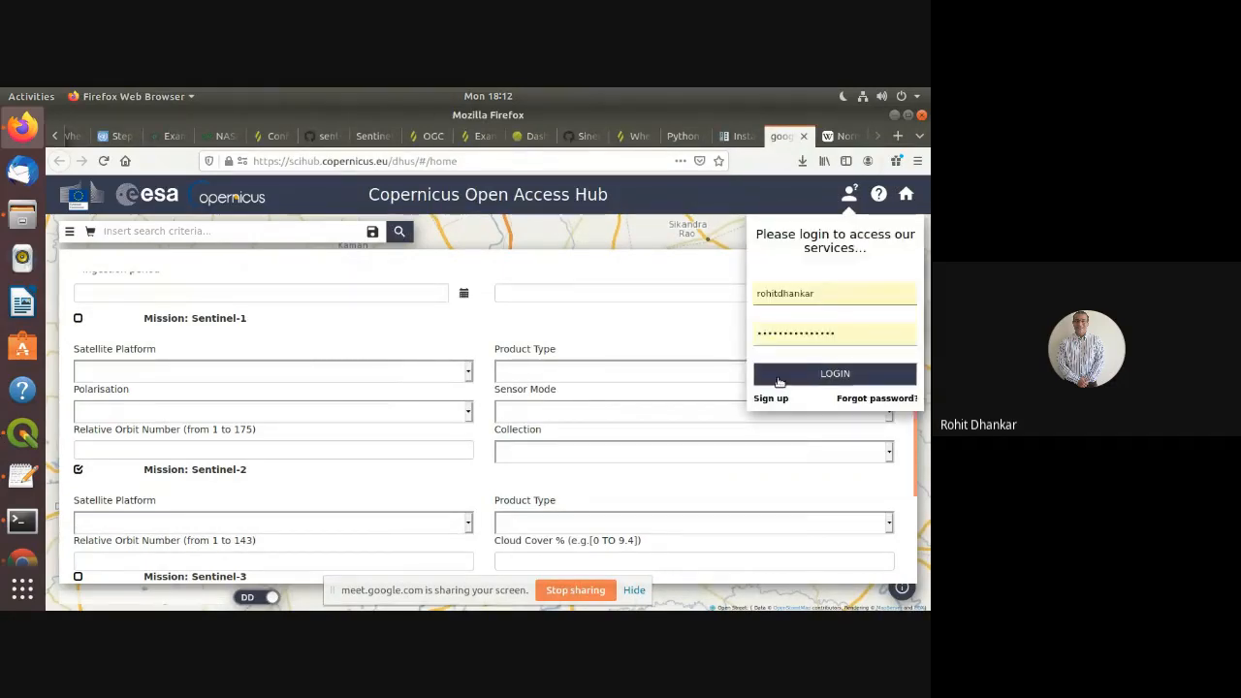
Log in to the hub with the prefilled credentials, check the account, and run the Sentinel-2 product search again
click(829, 374)
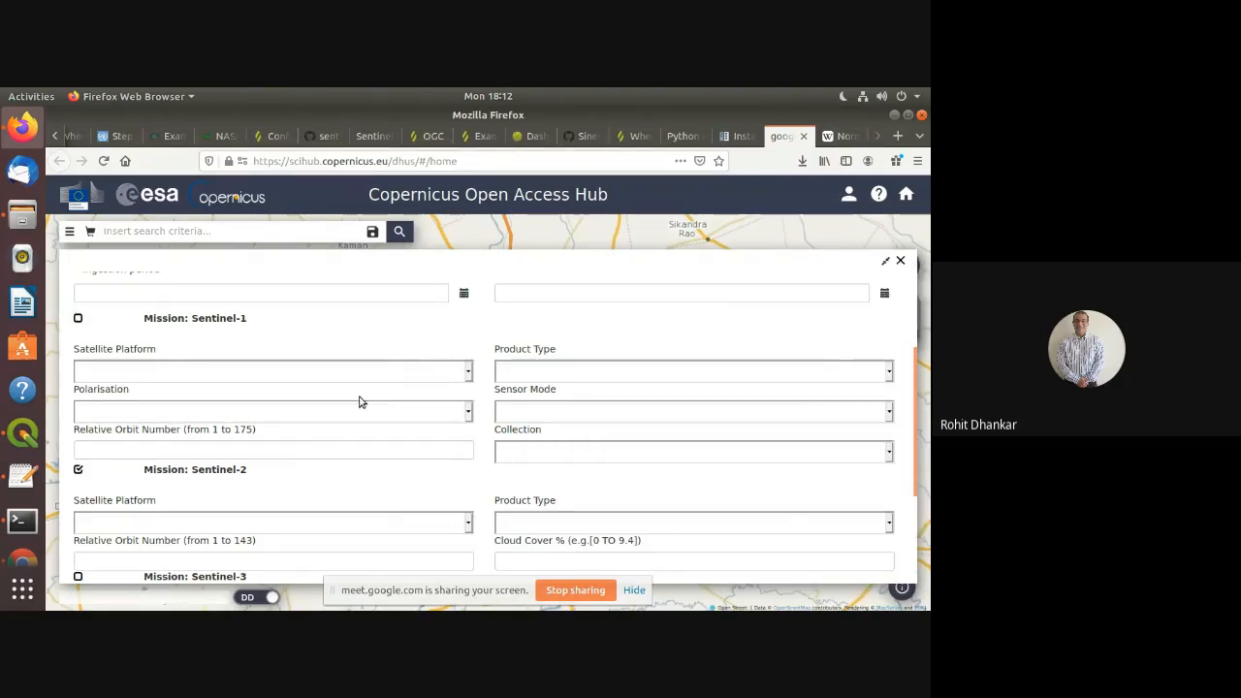
key(alt+Tab)
click(848, 195)
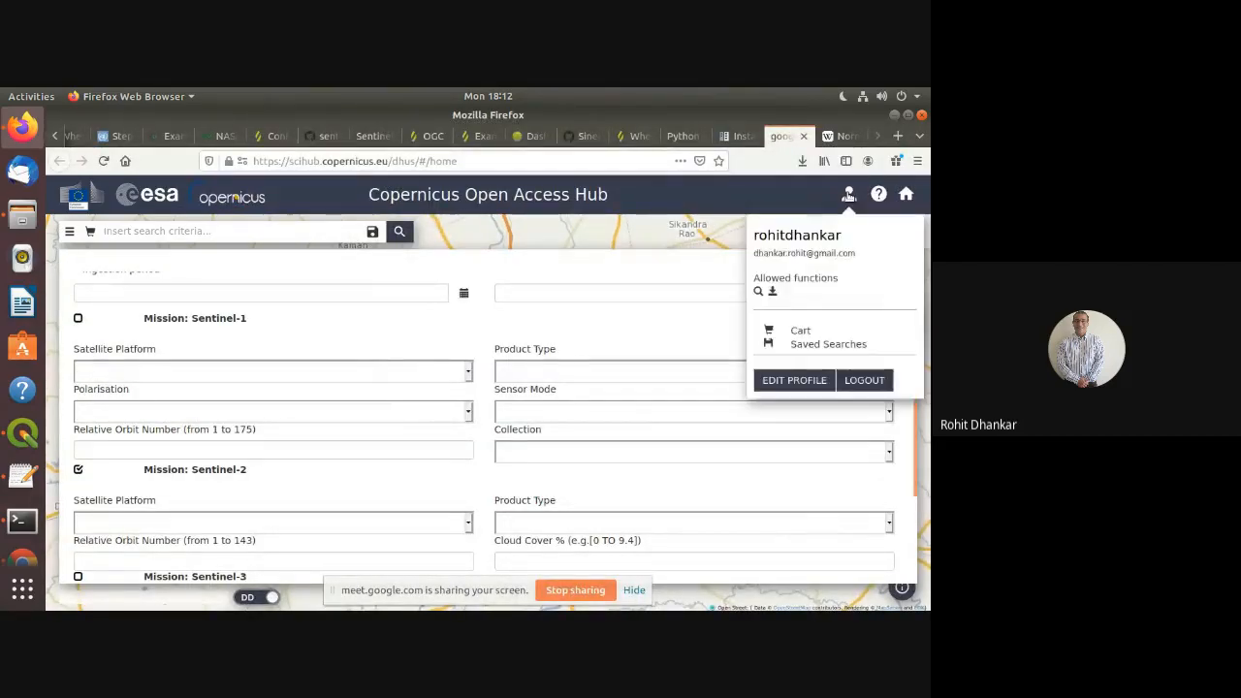
click(398, 232)
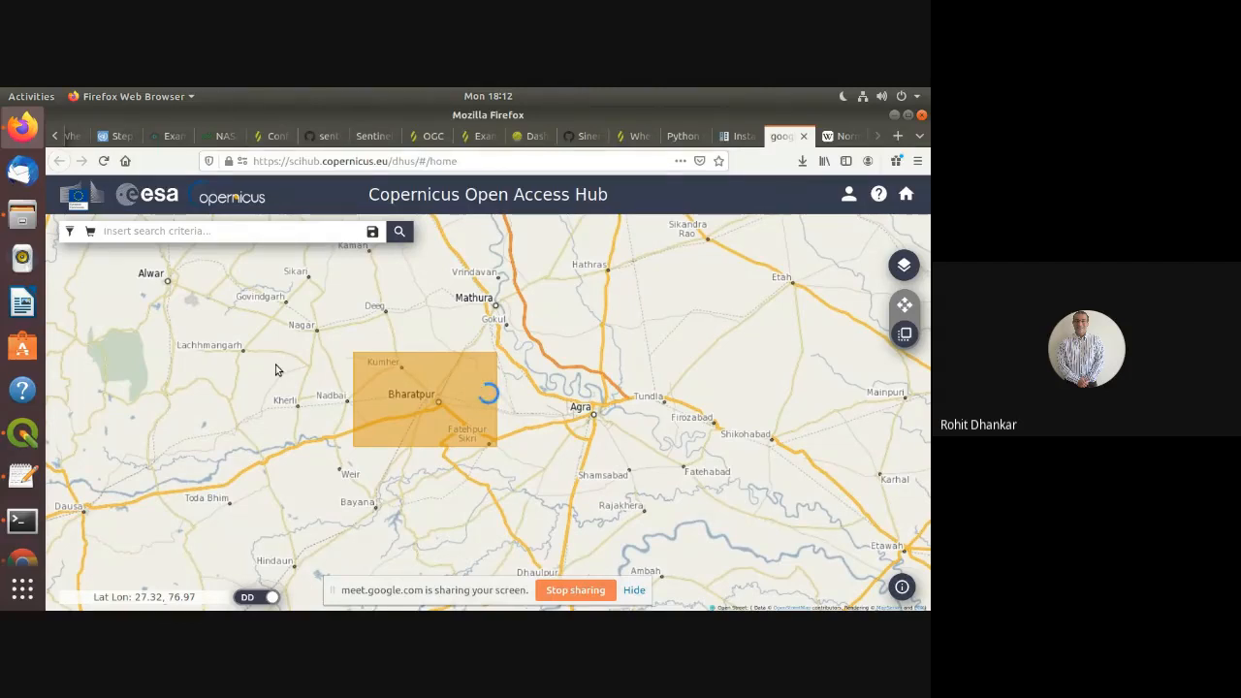
Switch to the file manager and examine the downloaded S2A and S2B archives and .SAFE folders in DataDownFrom_SciHub_Dhus
key(alt+Tab)
key(alt+Tab)
key(alt+Tab)
key(alt+Tab)
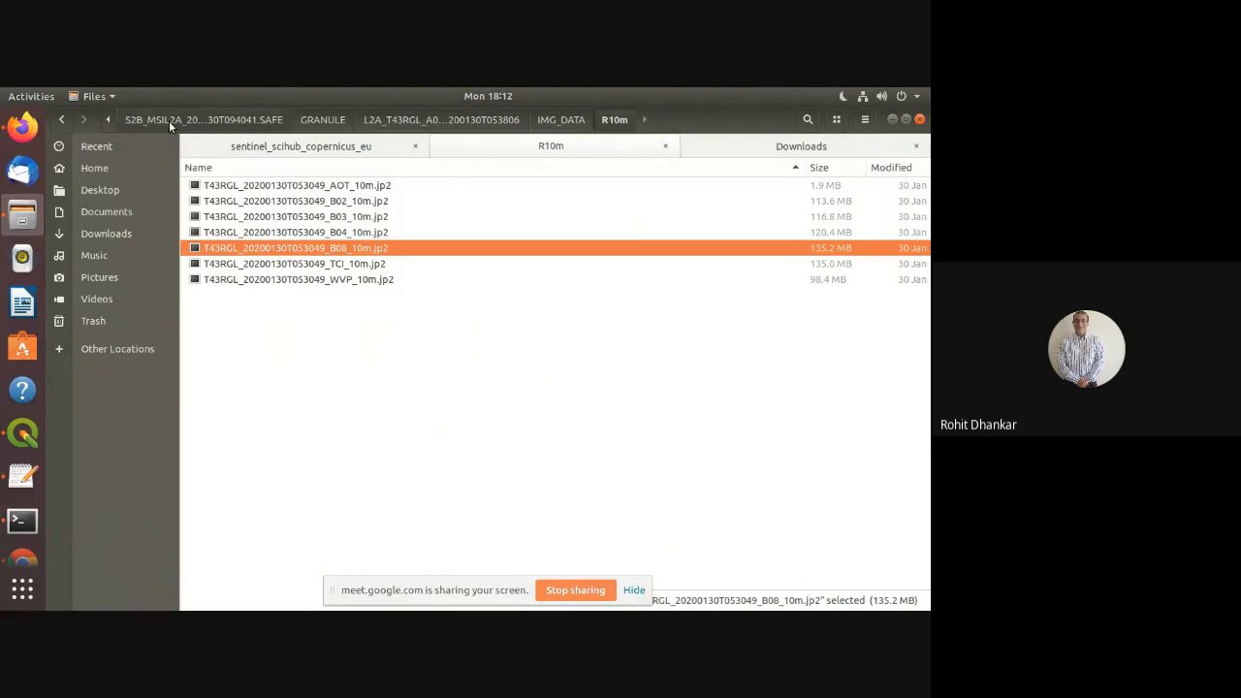
click(108, 120)
click(108, 119)
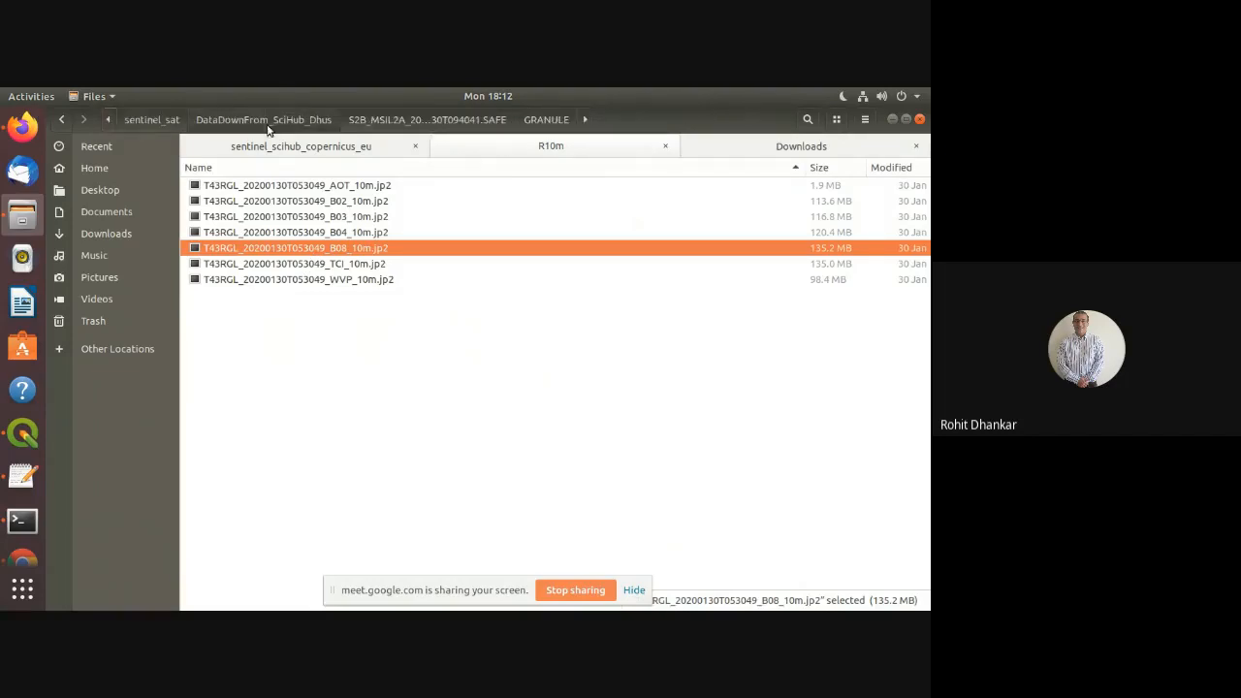
click(303, 121)
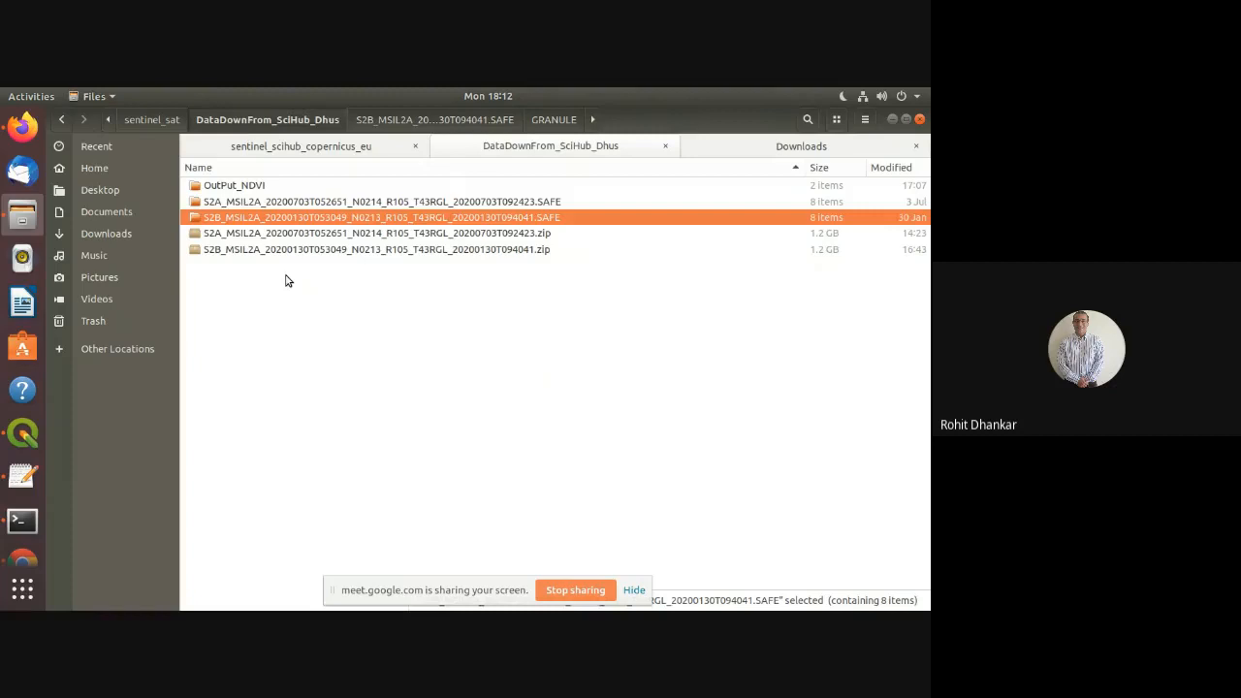
click(323, 232)
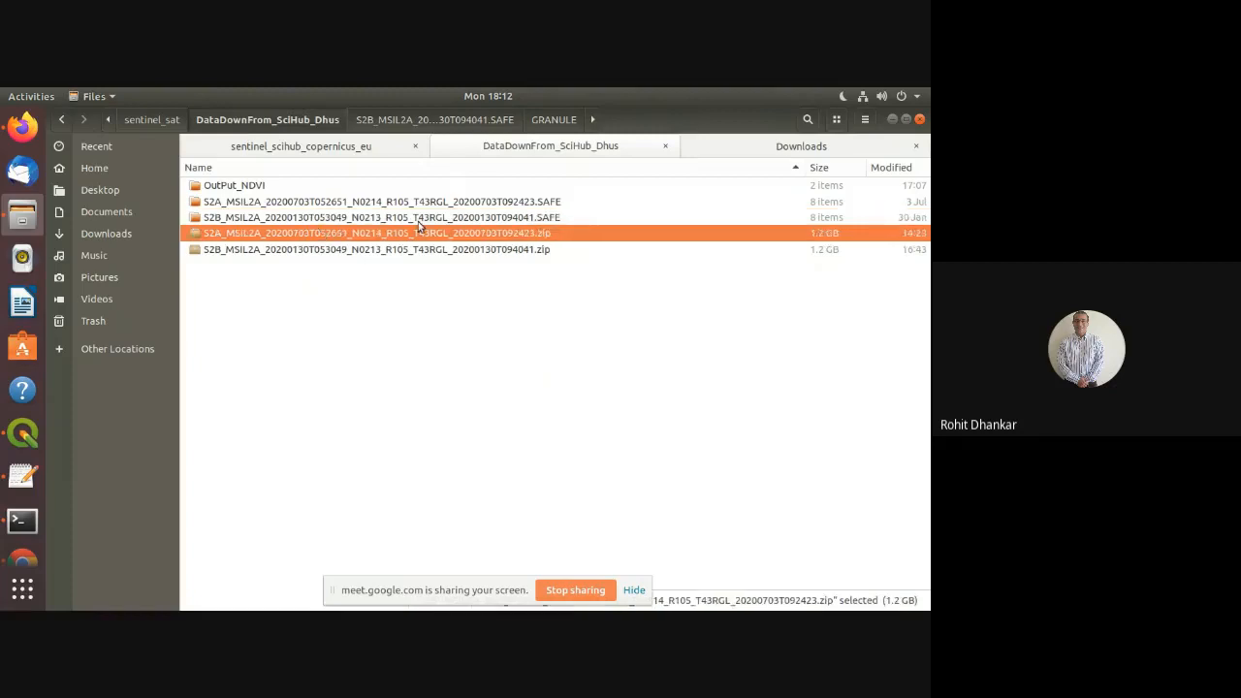
click(531, 220)
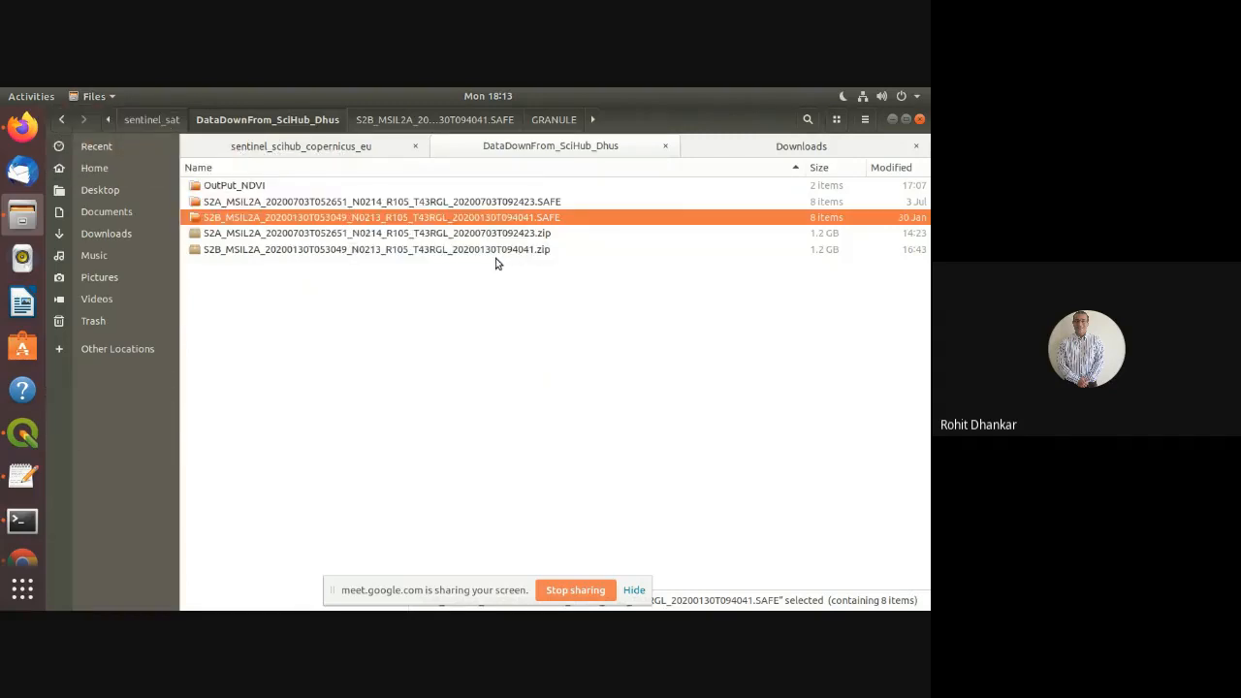
Return to the browser and open DigitalCognition-GIS's sentinel_scihub_copernicus_eu repository on GitHub in a new tab
key(alt+Tab)
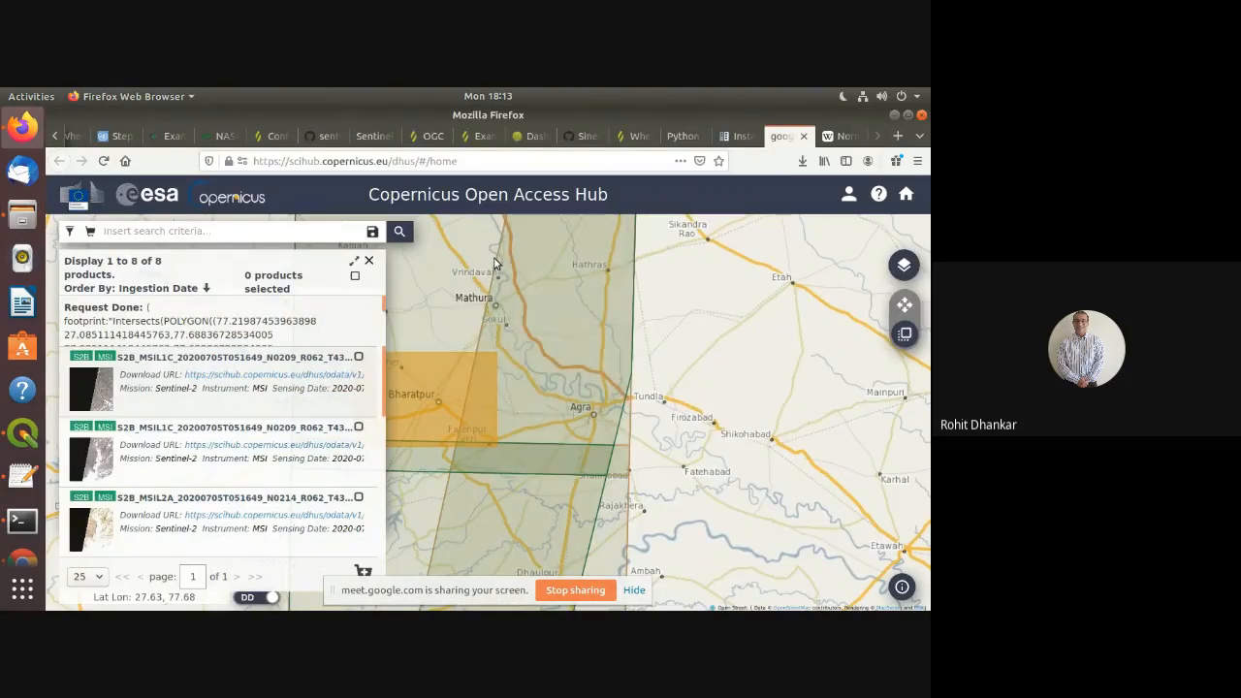
click(897, 135)
click(357, 390)
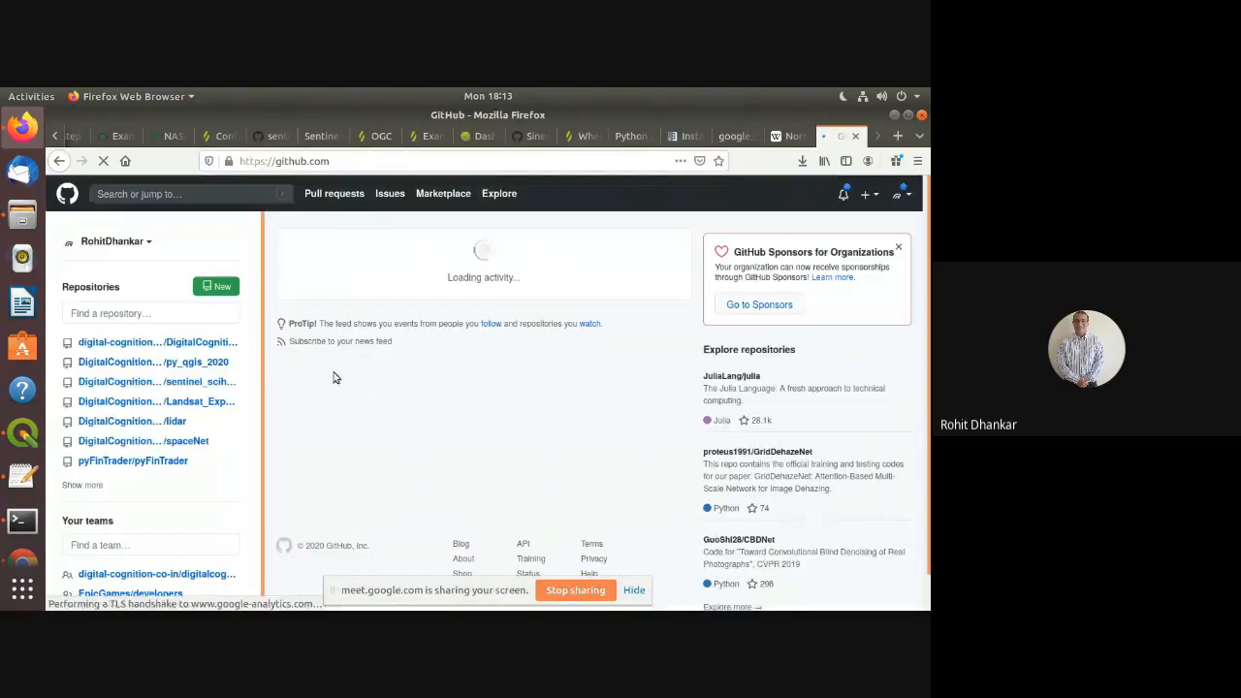
click(125, 364)
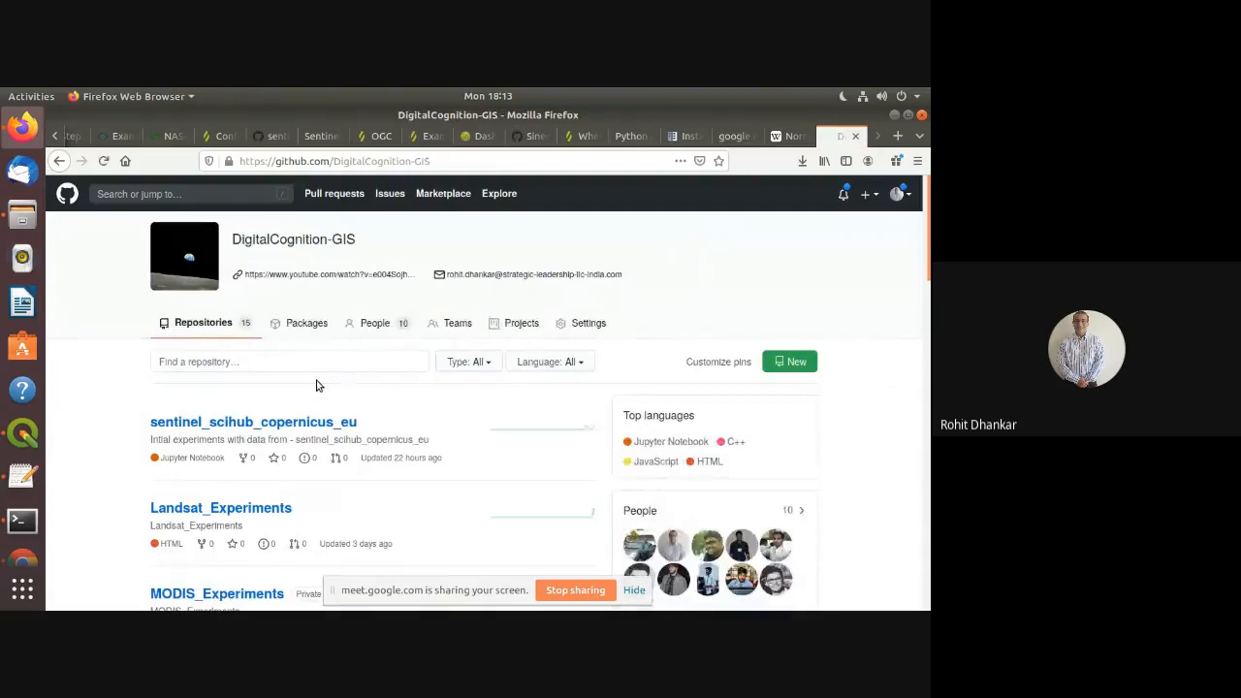
scroll(317, 384, down, 2)
click(320, 348)
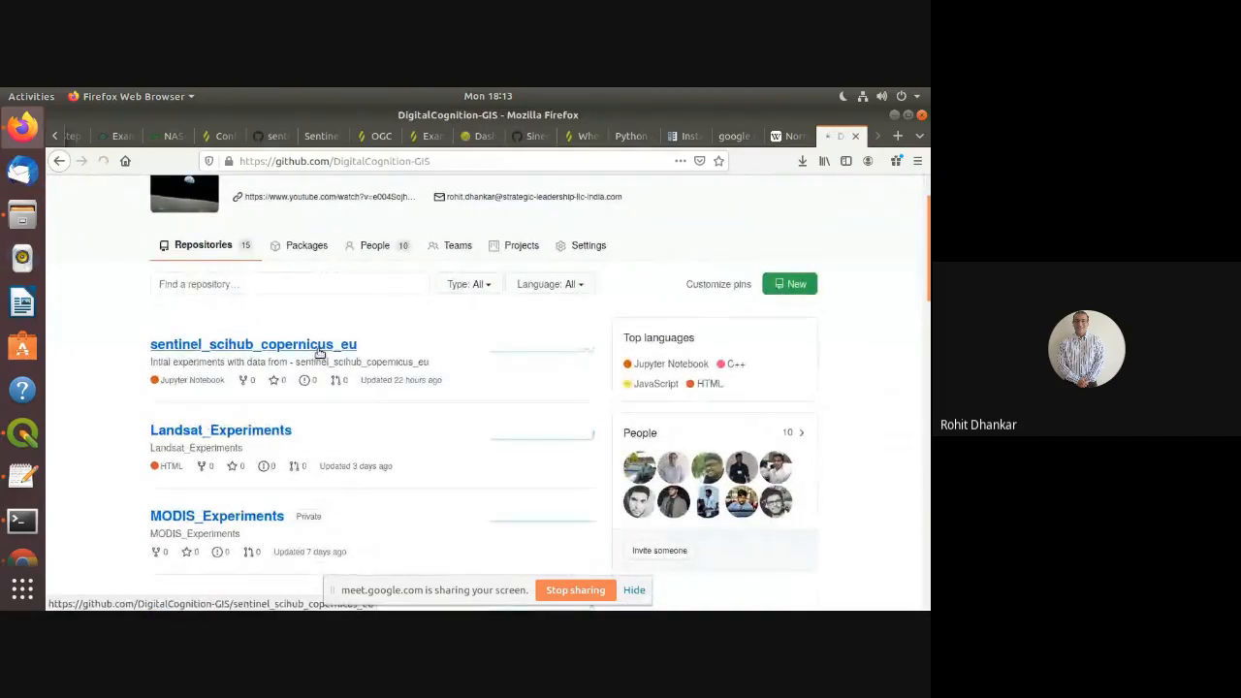
Find the SENTINEL-SAFE reference in the repository's README and highlight "Standard Archive Format for Europe"
scroll(320, 353, down, 15)
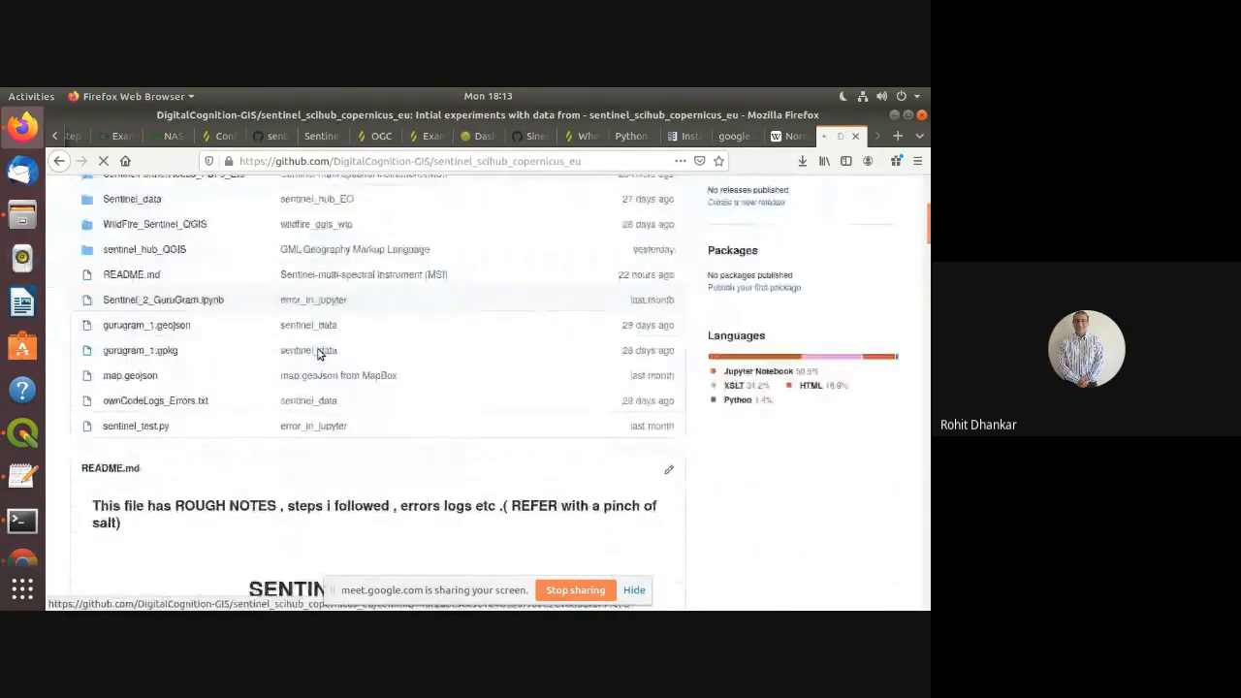
scroll(320, 353, down, 3)
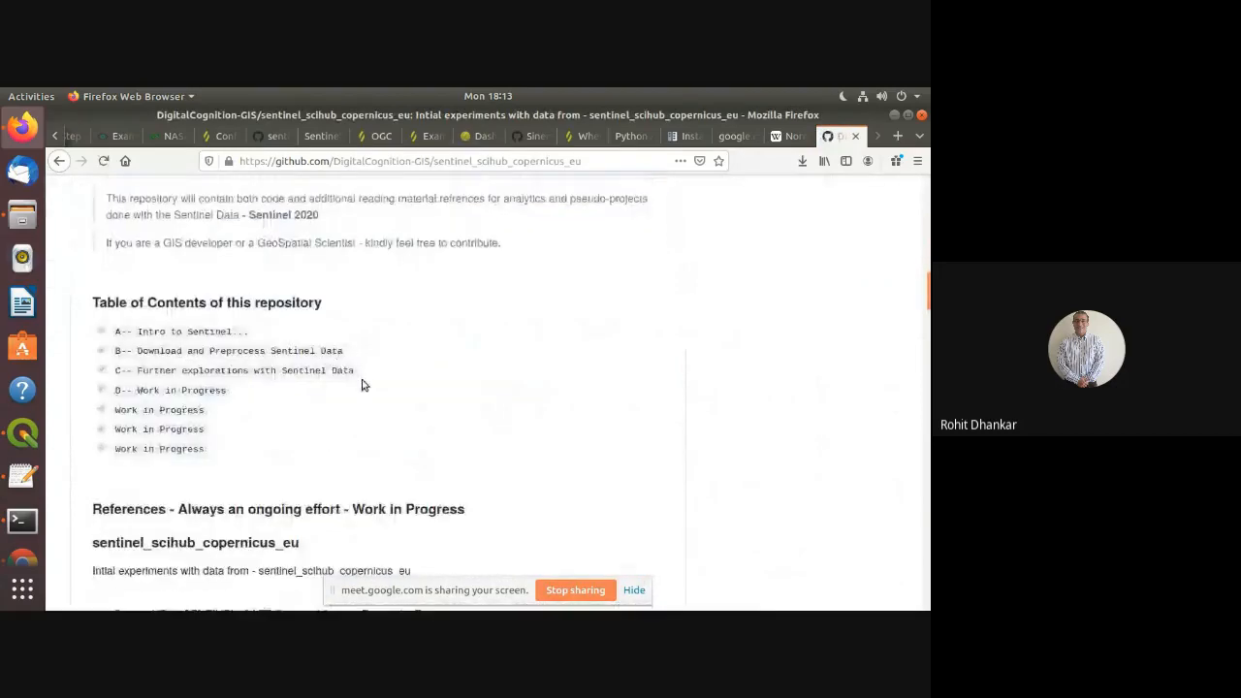
scroll(360, 382, down, 4)
scroll(361, 382, down, 2)
scroll(360, 382, up, 2)
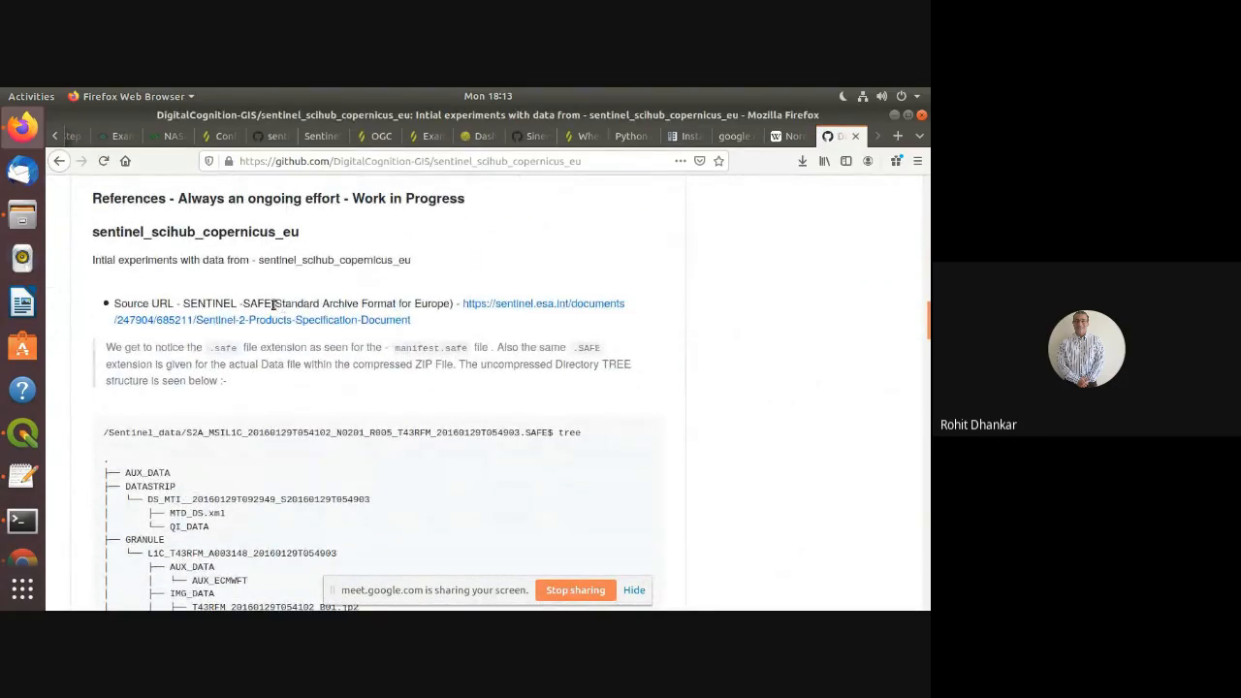
drag(273, 304, 452, 300)
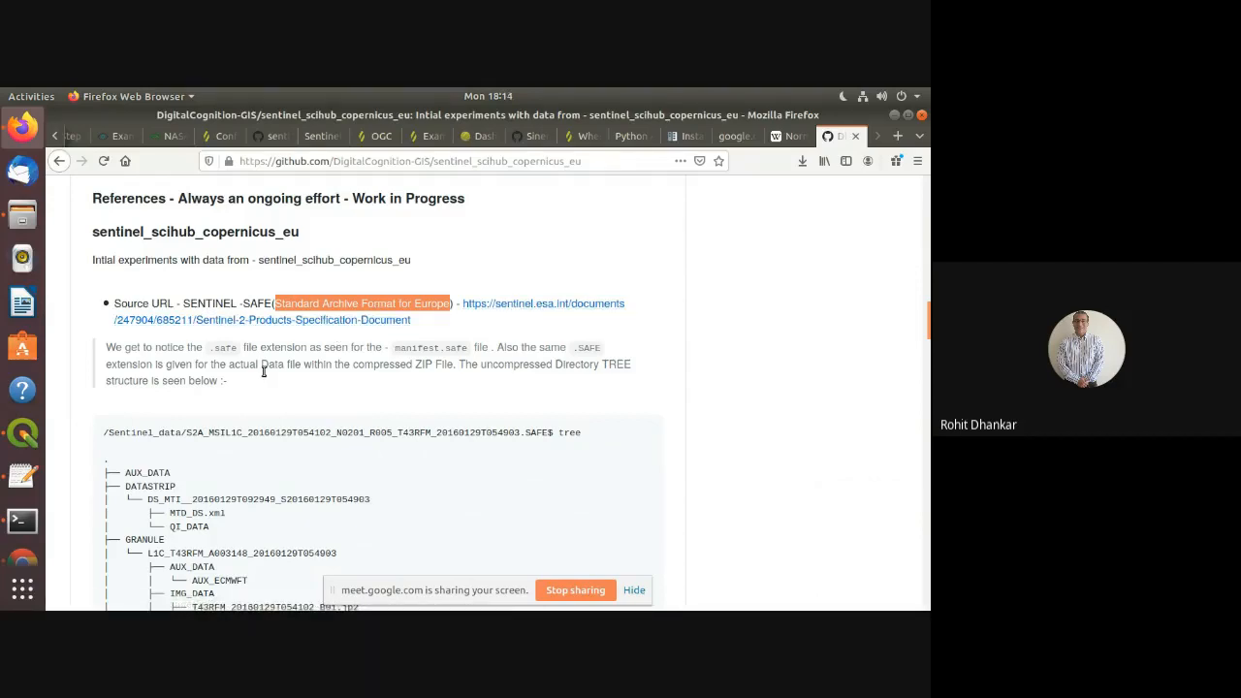
Examine the README's directory tree of an uncompressed Sentinel-2 .SAFE product through to its end
scroll(555, 365, down, 2)
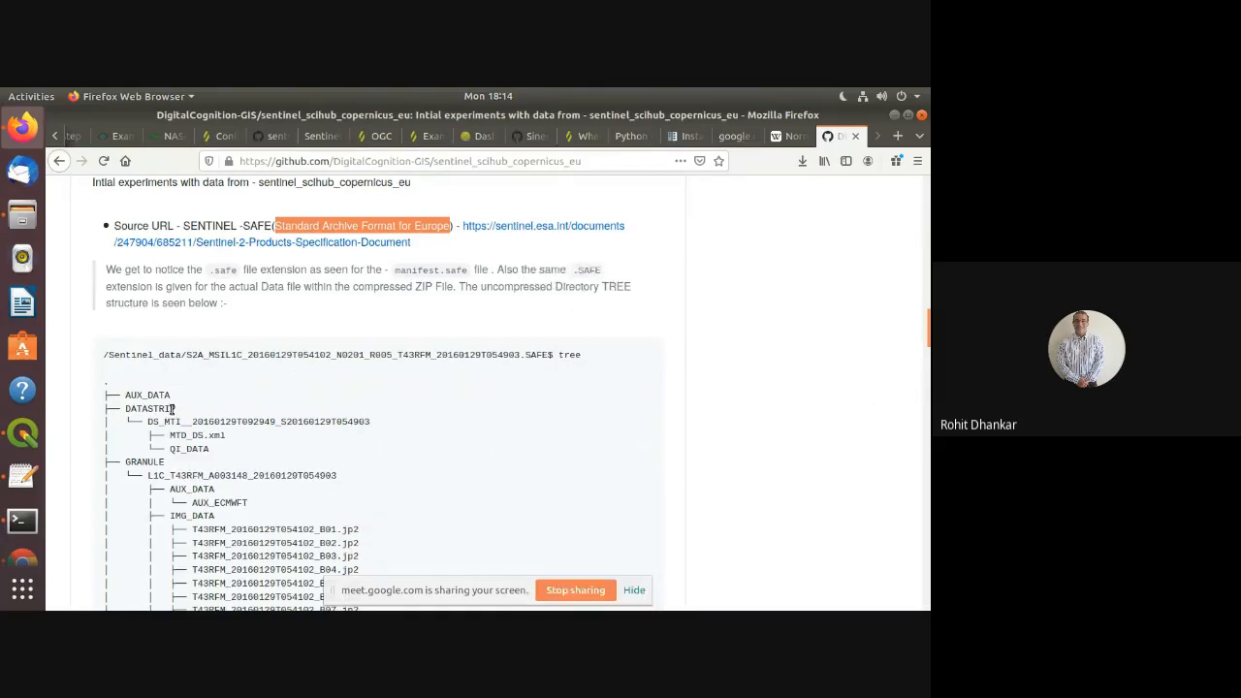
scroll(168, 409, down, 2)
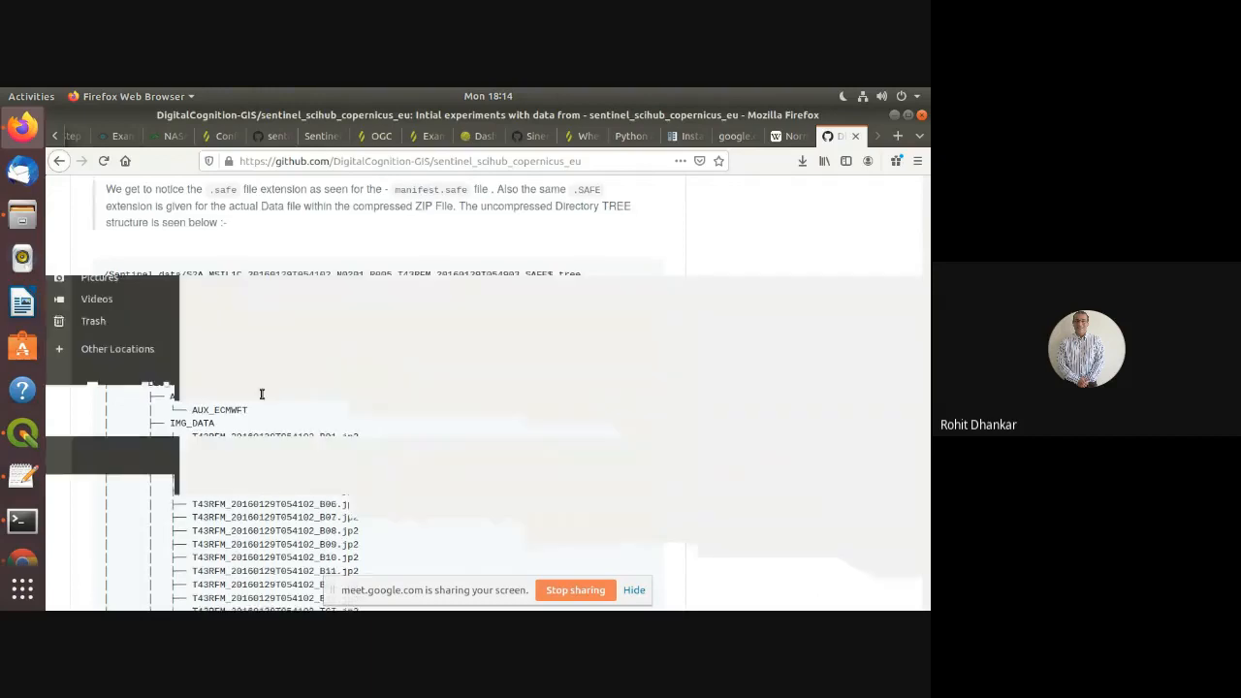
scroll(261, 398, down, 12)
scroll(261, 400, down, 10)
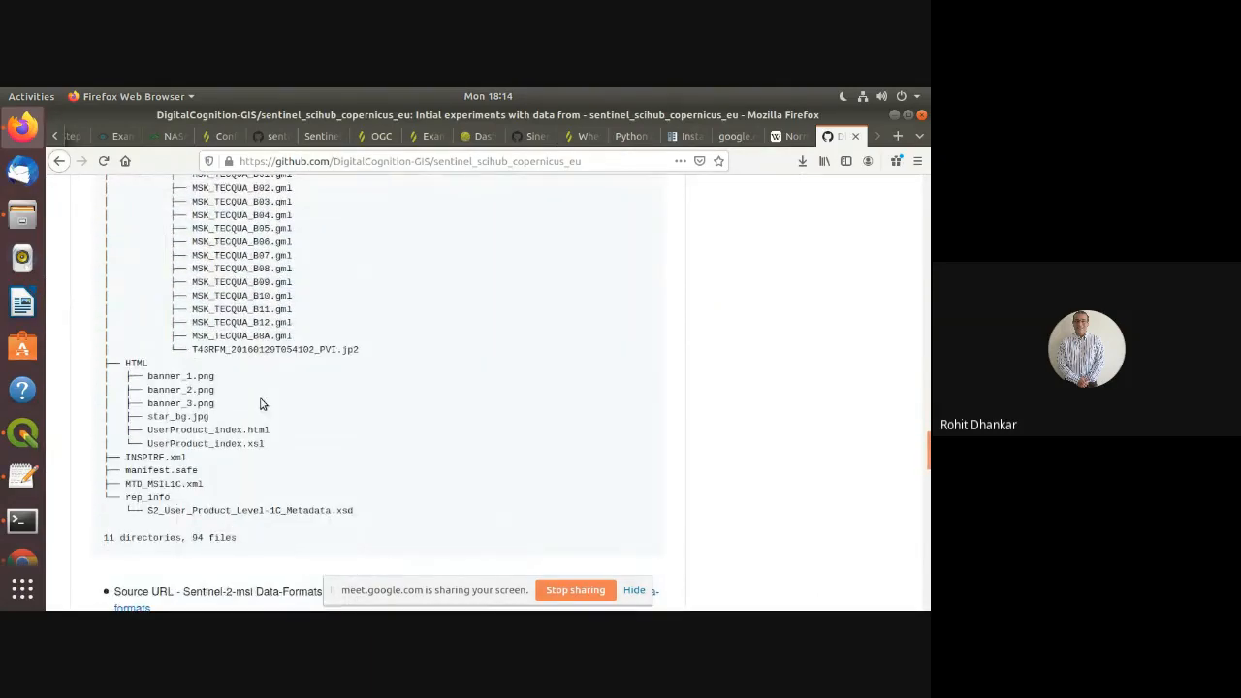
Switch to the file manager, enter the S2B_MSIL2A_20200130T053049 .SAFE folder and open a terminal there
key(alt+Tab)
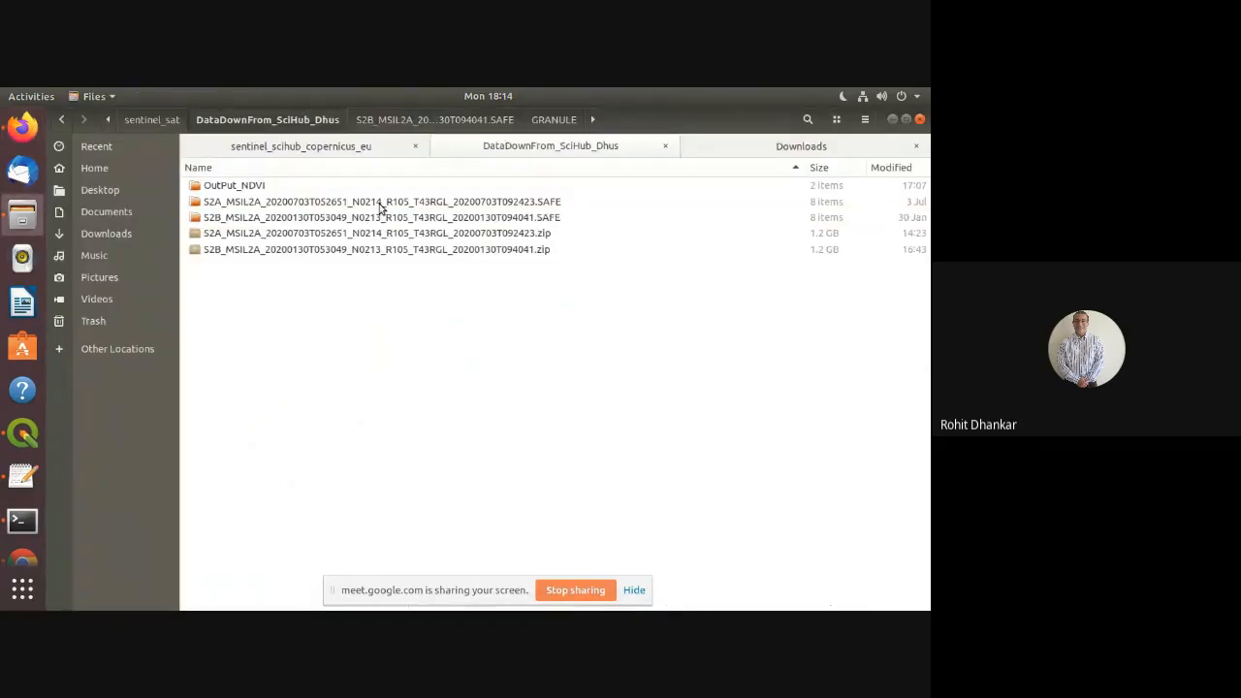
double_click(379, 219)
right_click(296, 373)
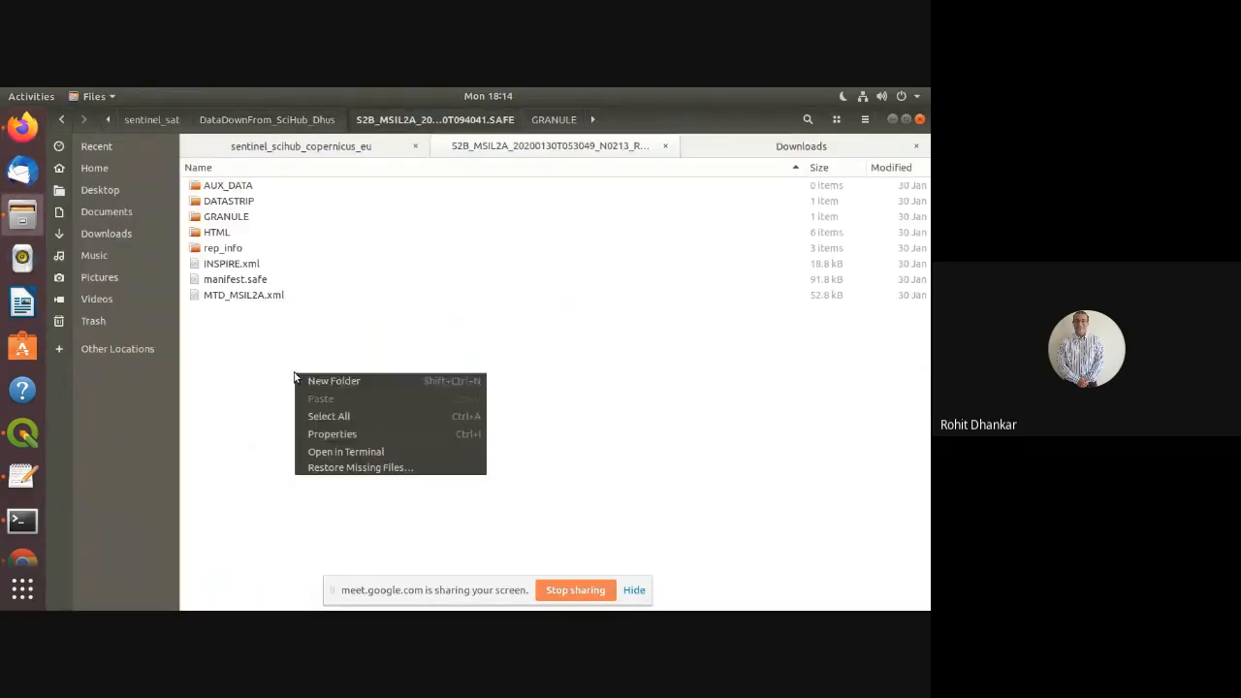
click(387, 449)
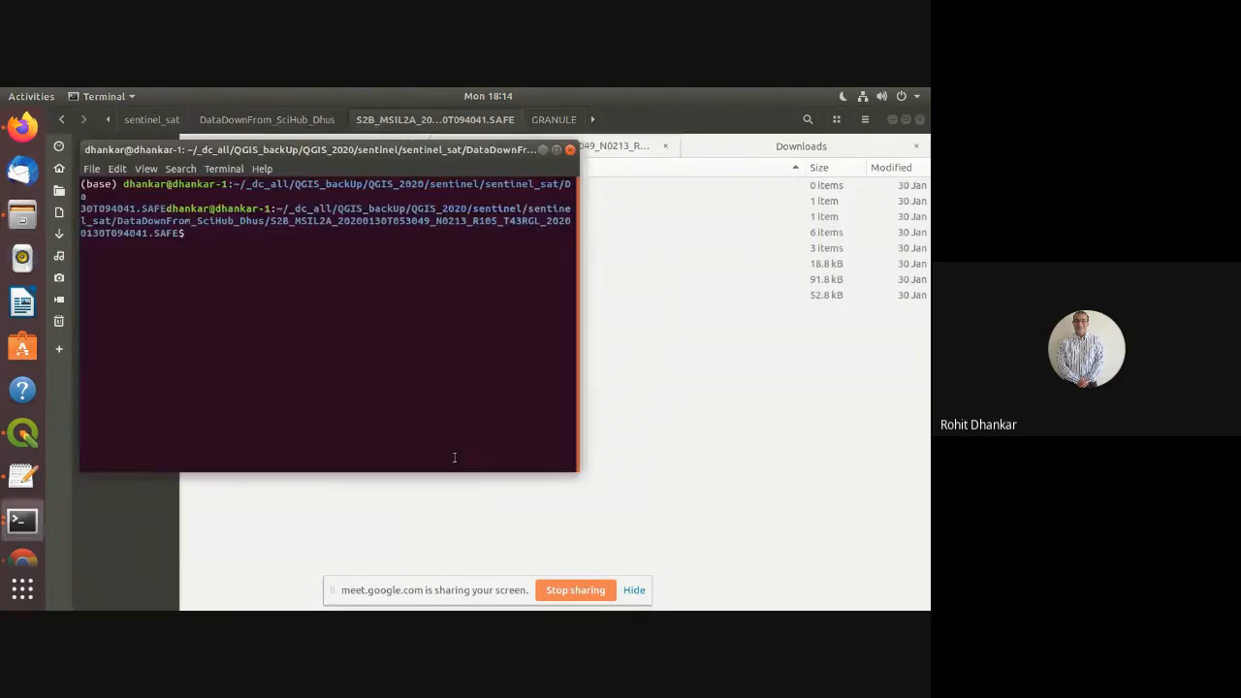
List the .SAFE folder's directory tree with the tree command, maximize the terminal and return to the start of the listing
text(tree)
key(Return)
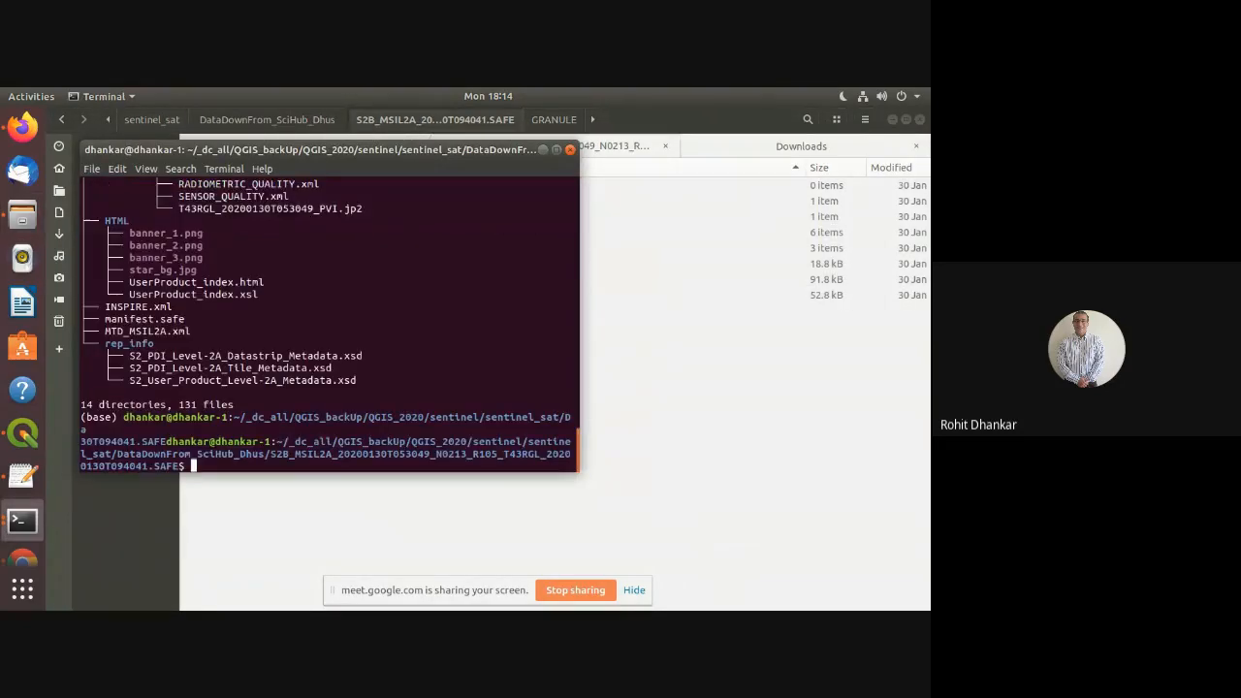
click(555, 150)
scroll(292, 353, up, 20)
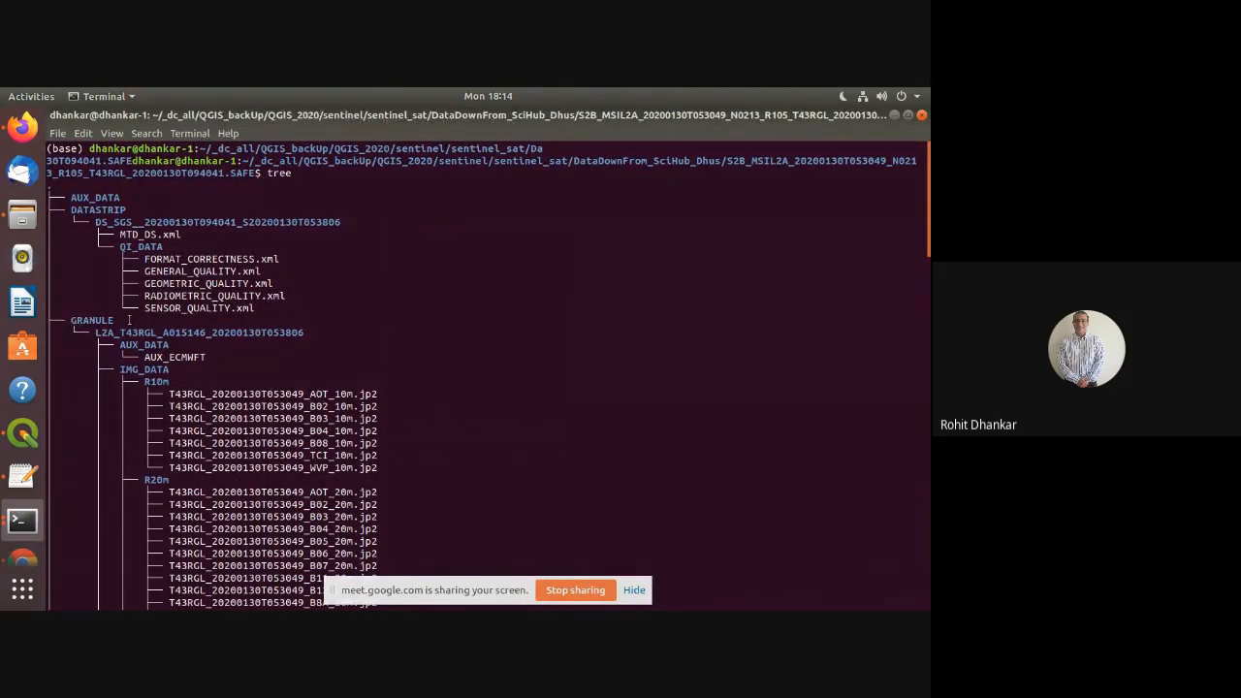
Examine the IMG_DATA resolution folders in the tree, highlighting the R10m file list and the B02 and B04 band names
scroll(127, 322, down, 2)
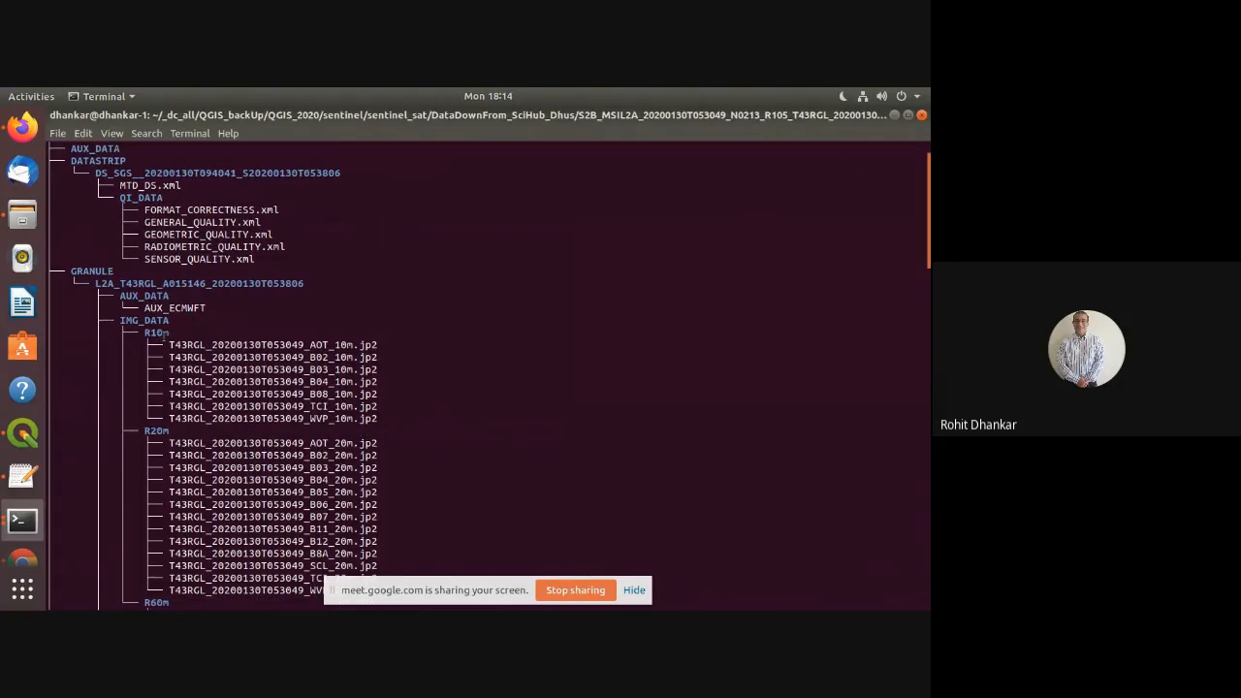
scroll(165, 335, down, 2)
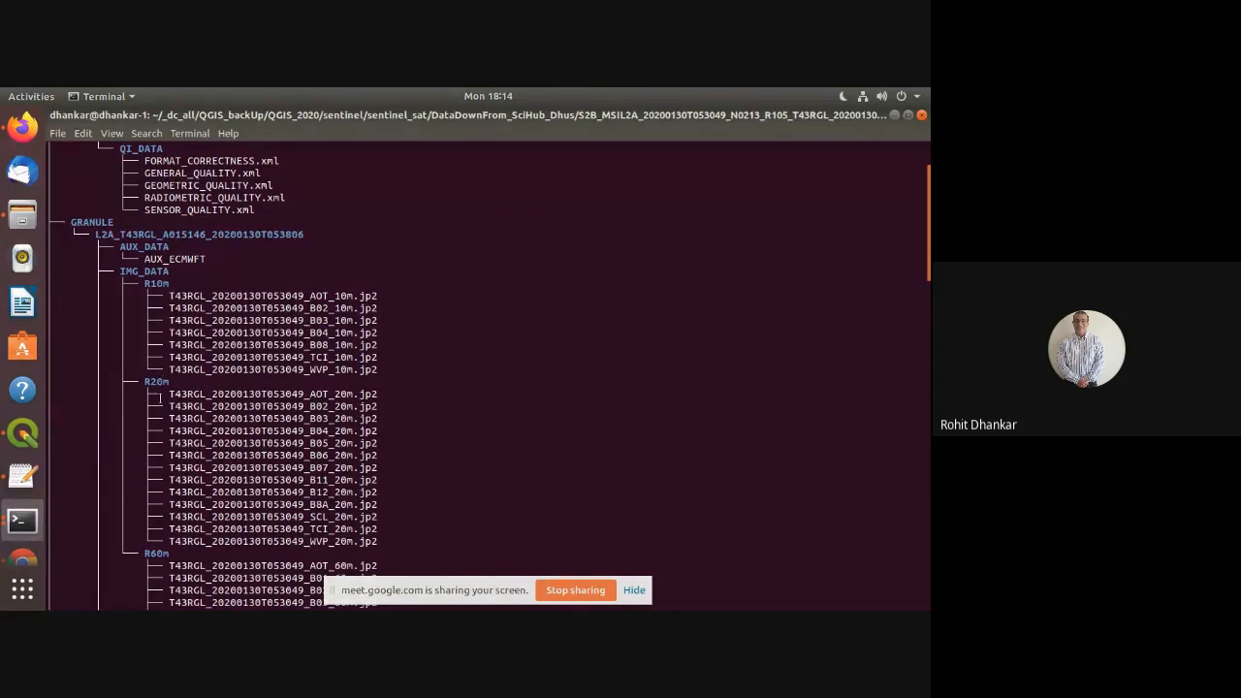
scroll(160, 398, down, 4)
scroll(170, 418, down, 4)
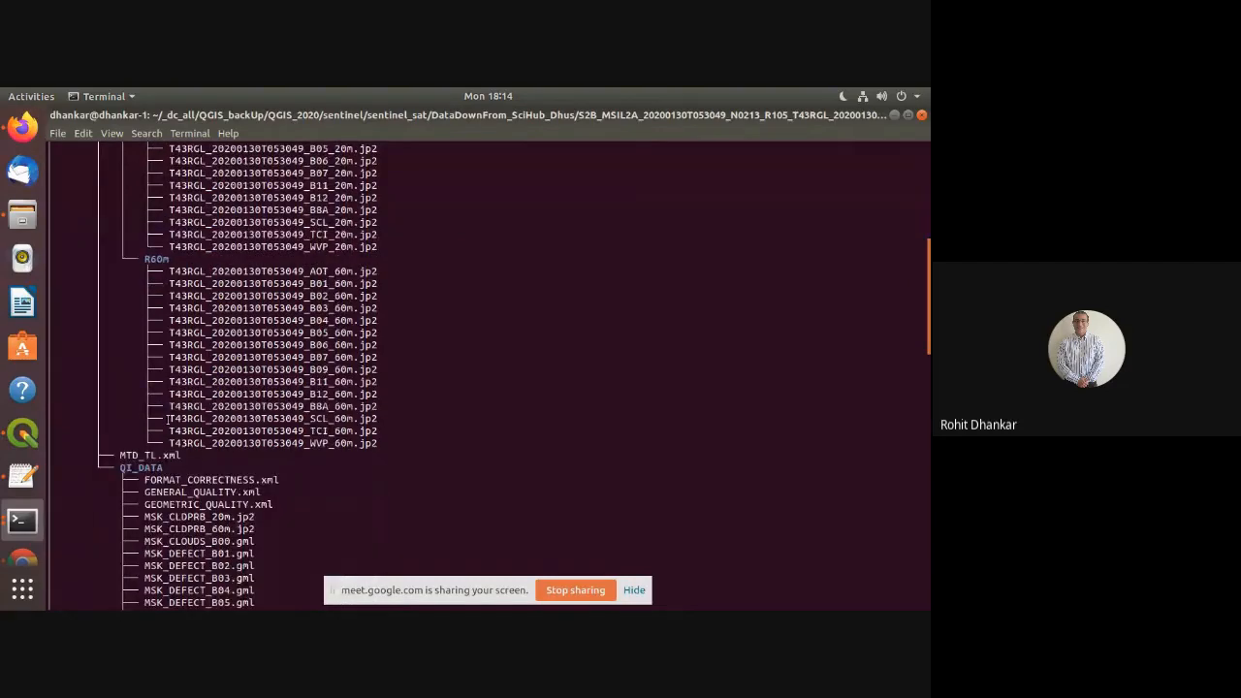
scroll(167, 417, up, 9)
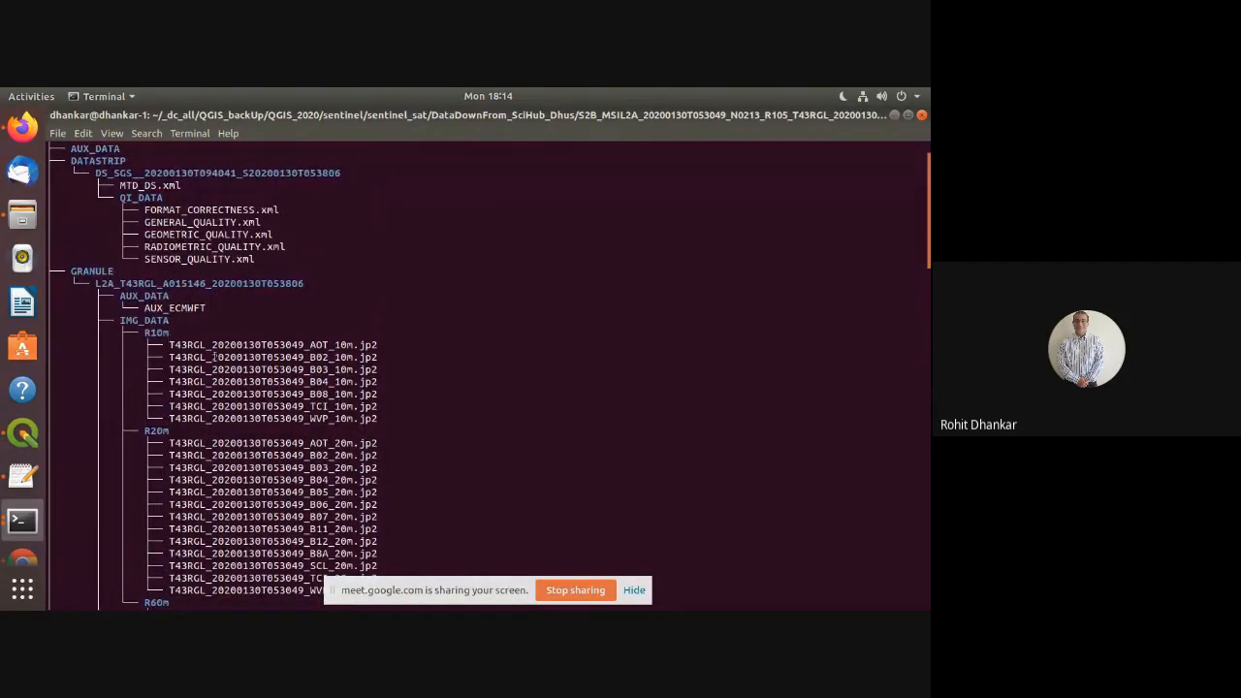
drag(167, 341, 392, 417)
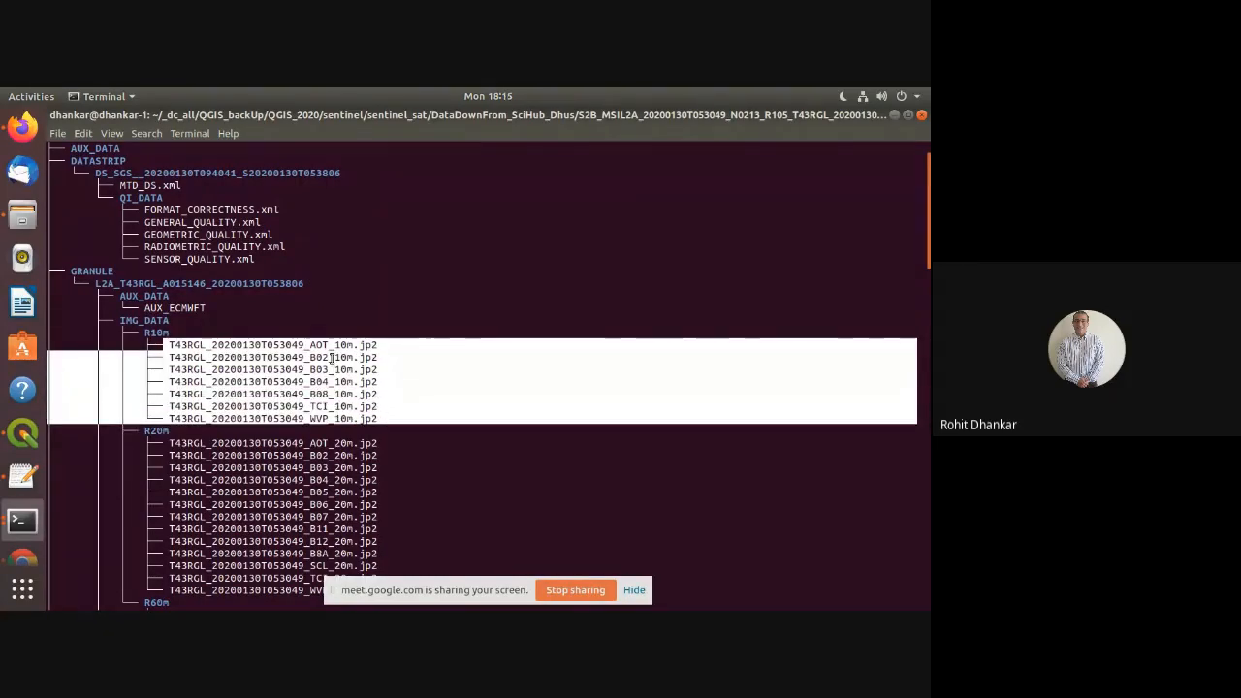
drag(334, 357, 310, 356)
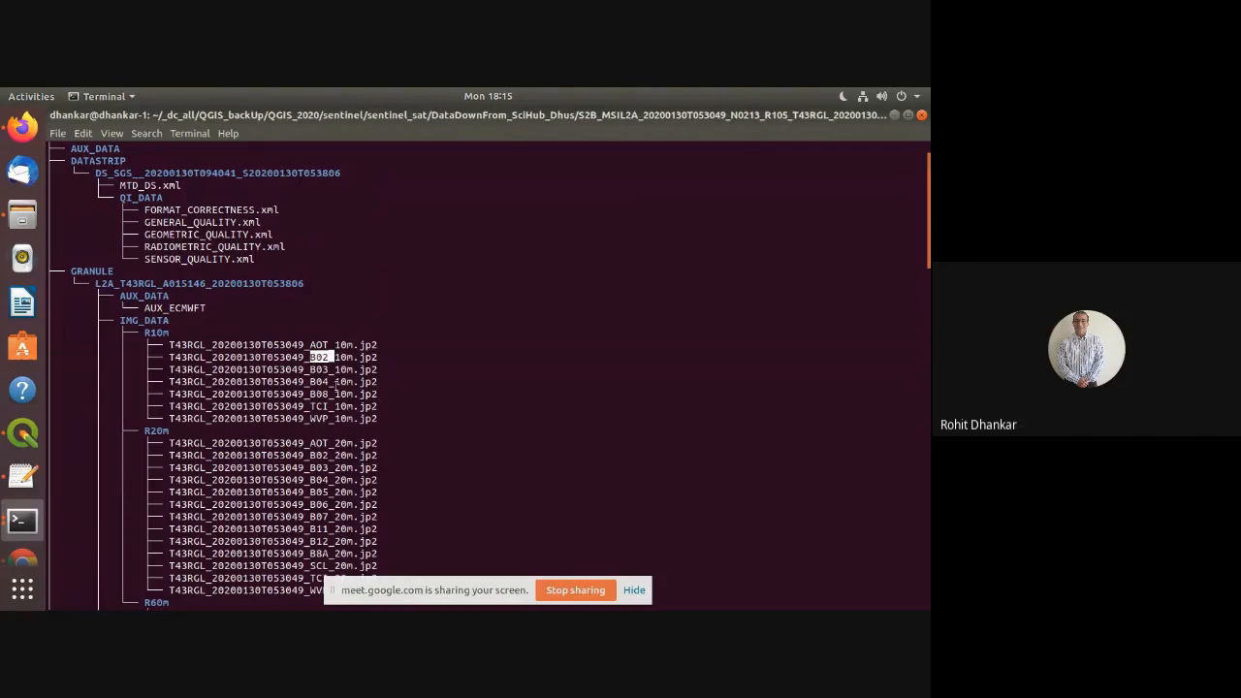
click(329, 382)
drag(332, 393, 306, 382)
Switch to QGIS and select the 20200130 B04 RED layer, followed by the 20200703 B08 NIR layer
key(alt+Tab)
key(alt+Tab)
key(alt+Tab)
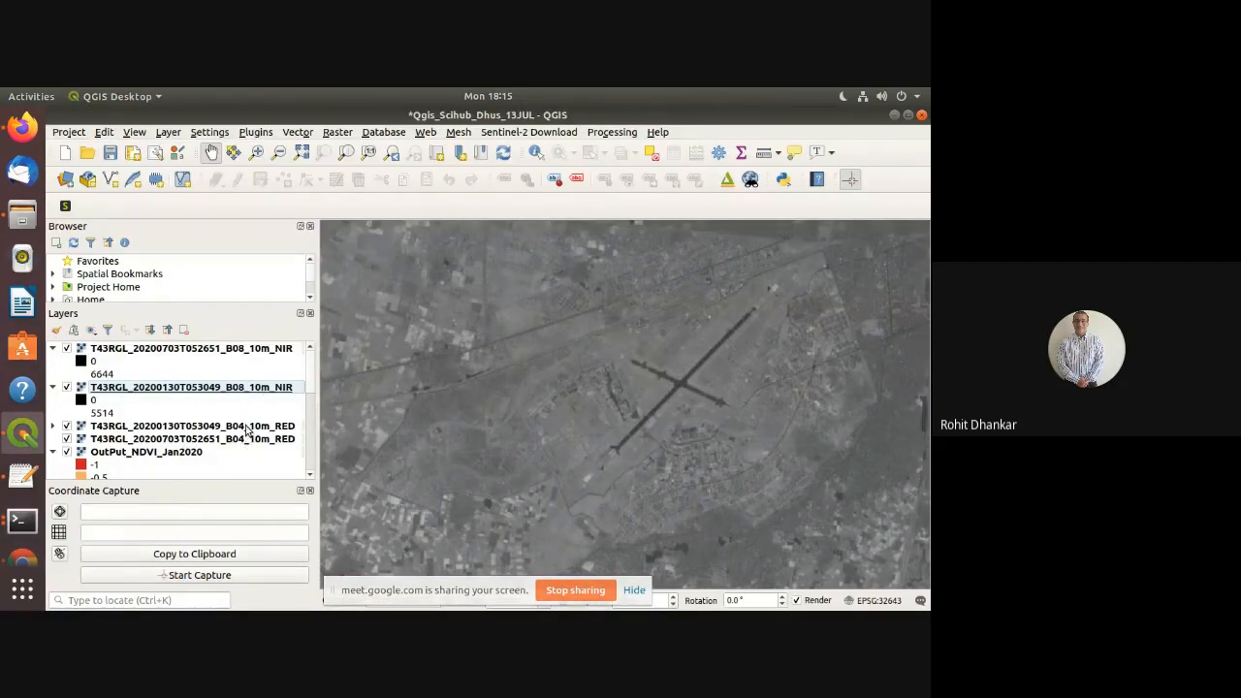
click(243, 428)
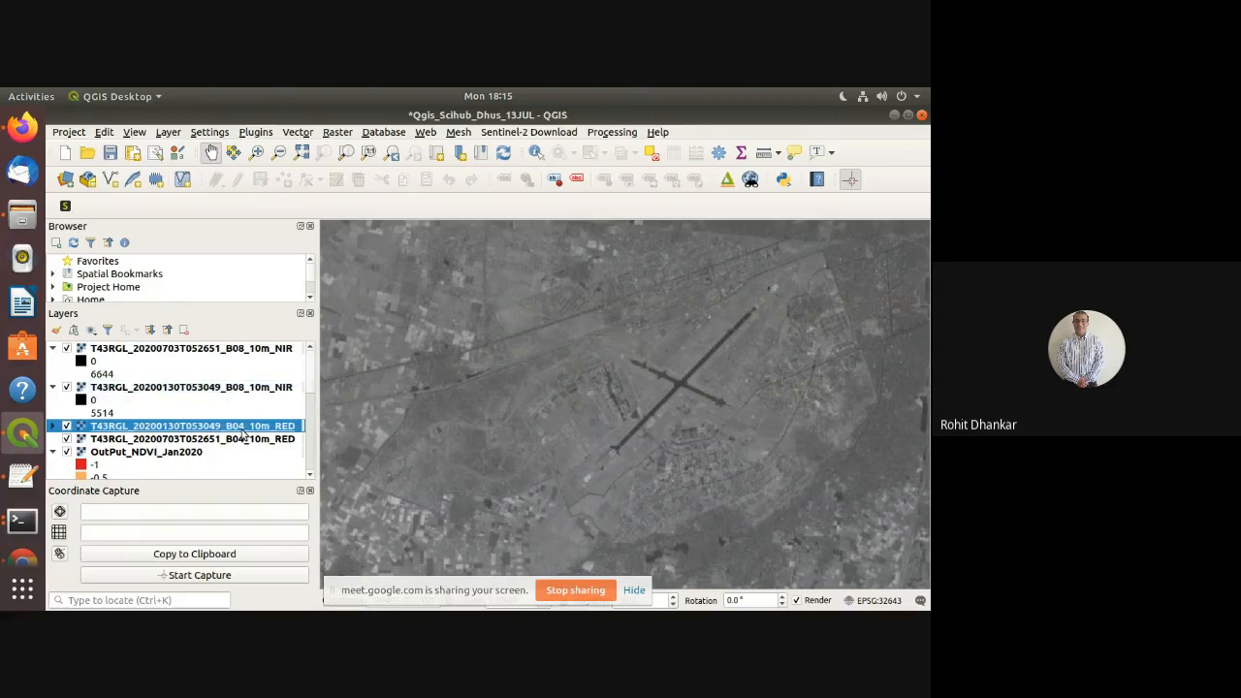
click(242, 353)
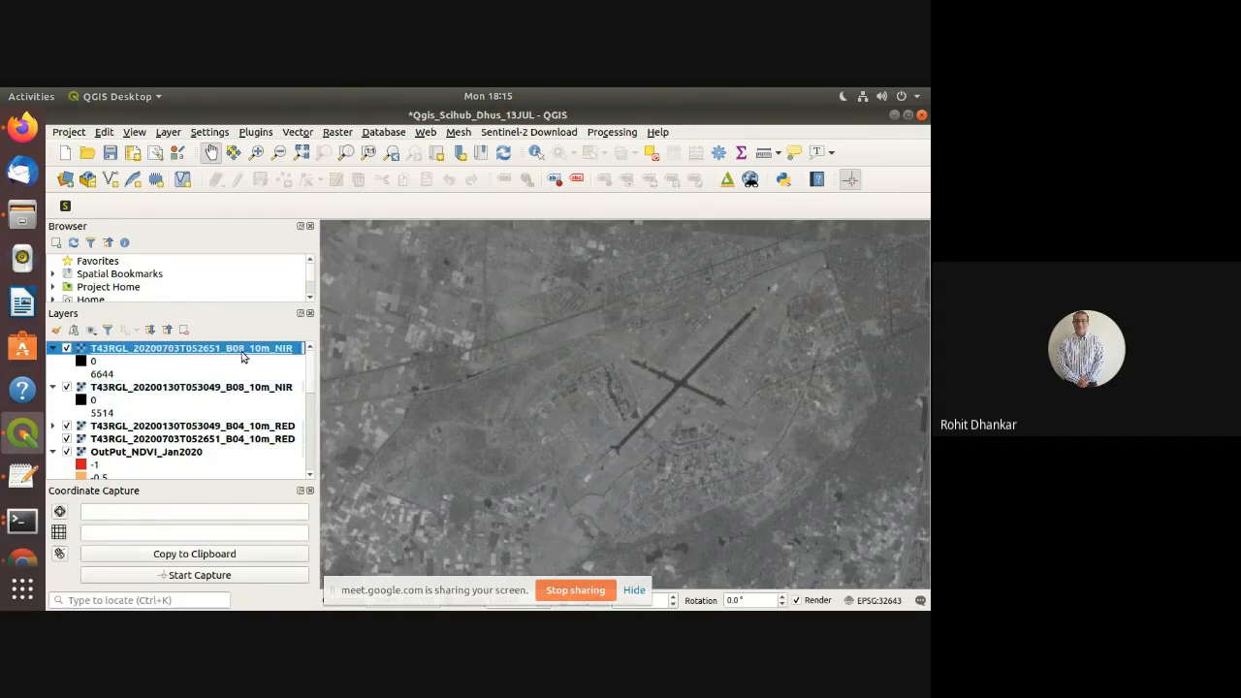
Recheck the tree listing in the terminal, and in the file manager open GRANULE's L2A_T43RGL_A015146_20200130T053806 folder
key(alt+Tab)
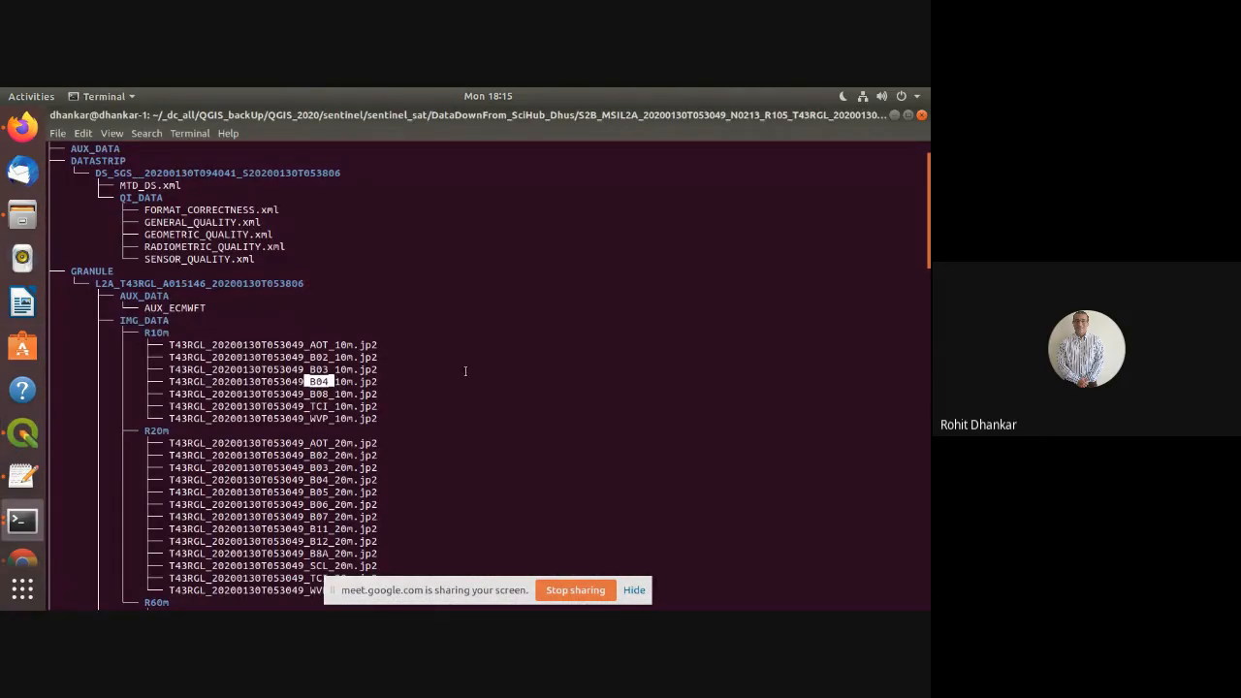
scroll(464, 371, down, 5)
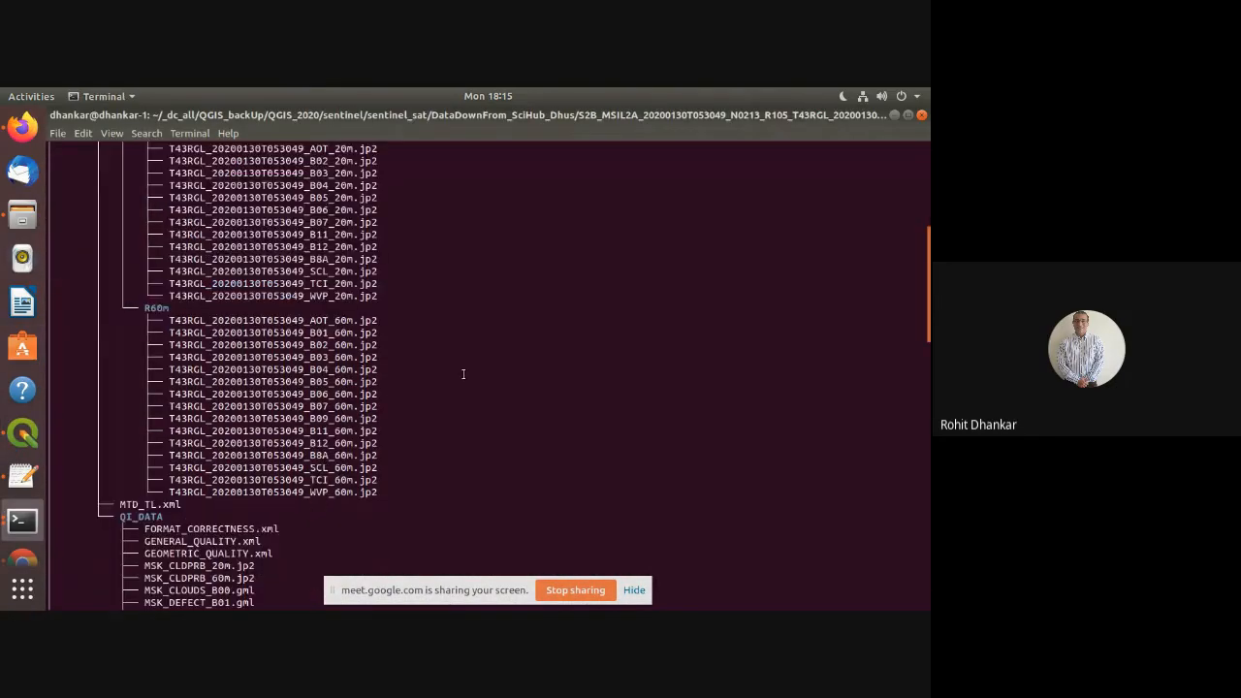
key(alt+Tab)
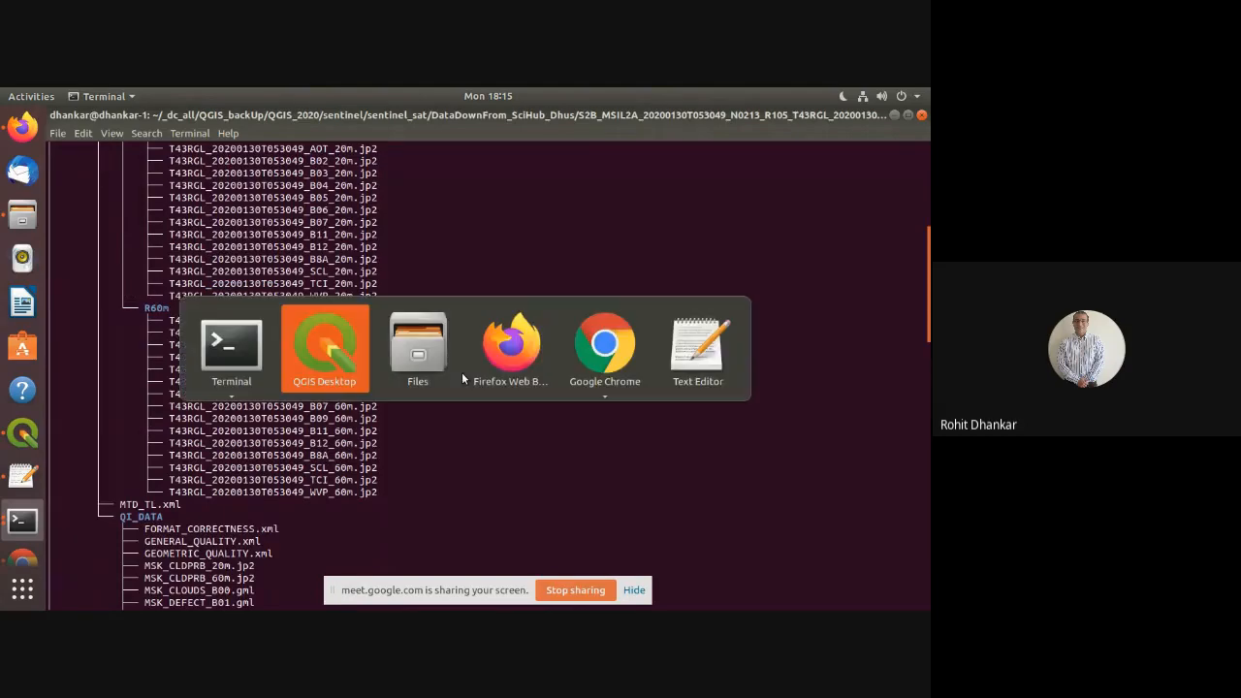
key(alt+Tab)
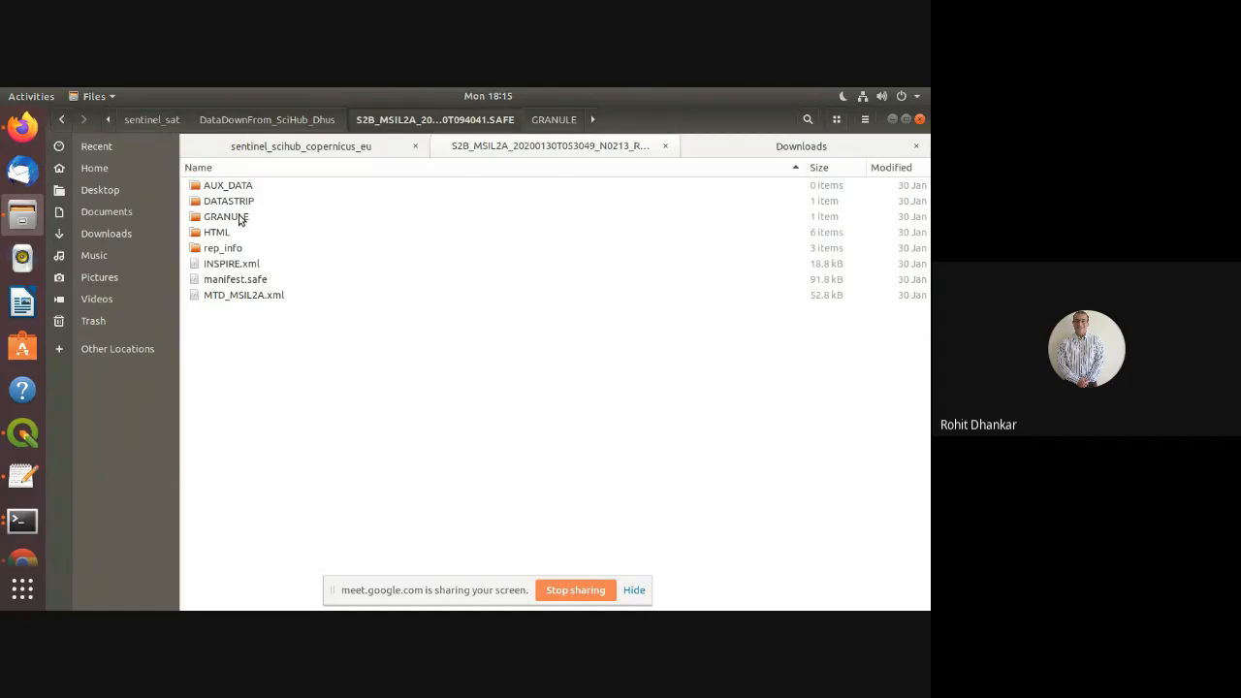
double_click(238, 217)
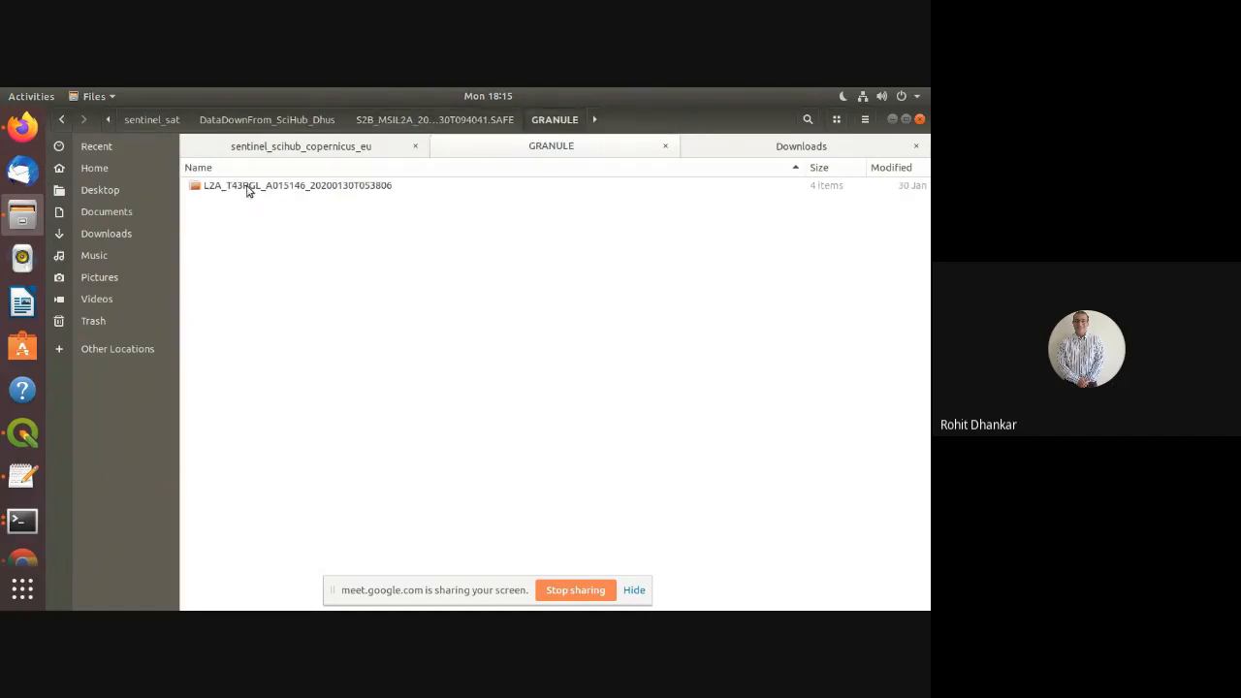
double_click(246, 187)
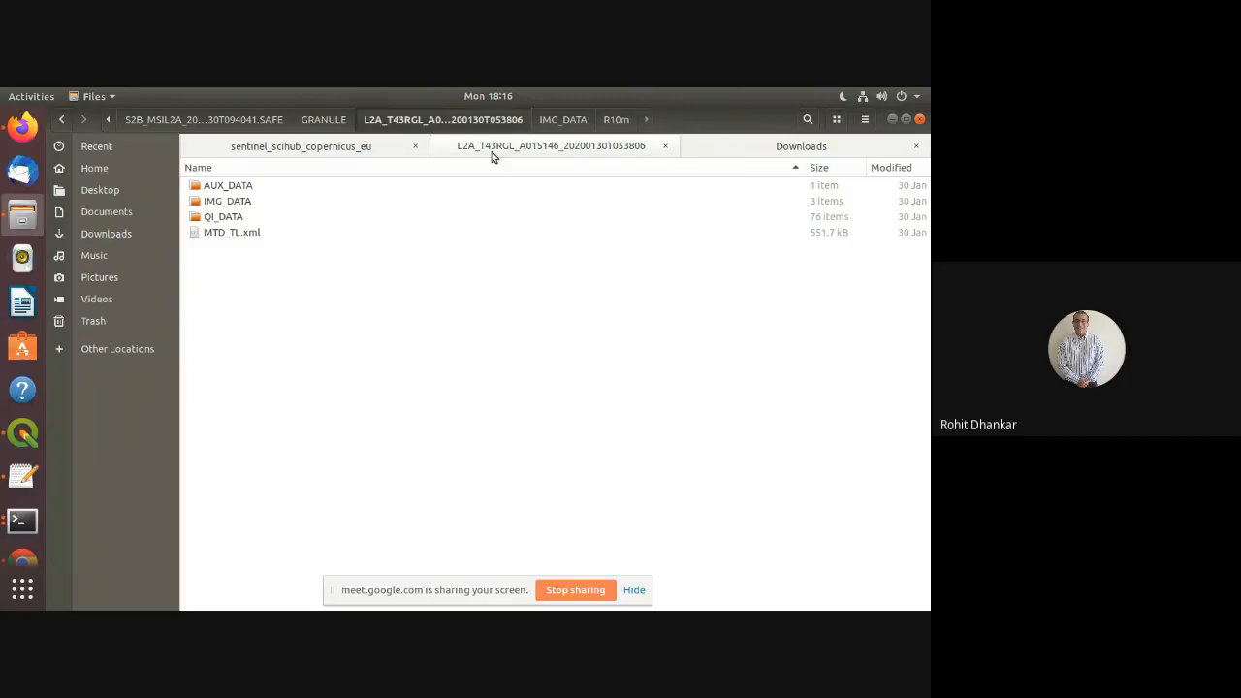
Switch to Firefox and read the repository README's notes on GML files, user product format and auxiliary data
key(alt+Tab)
key(alt+Tab)
key(alt+Tab)
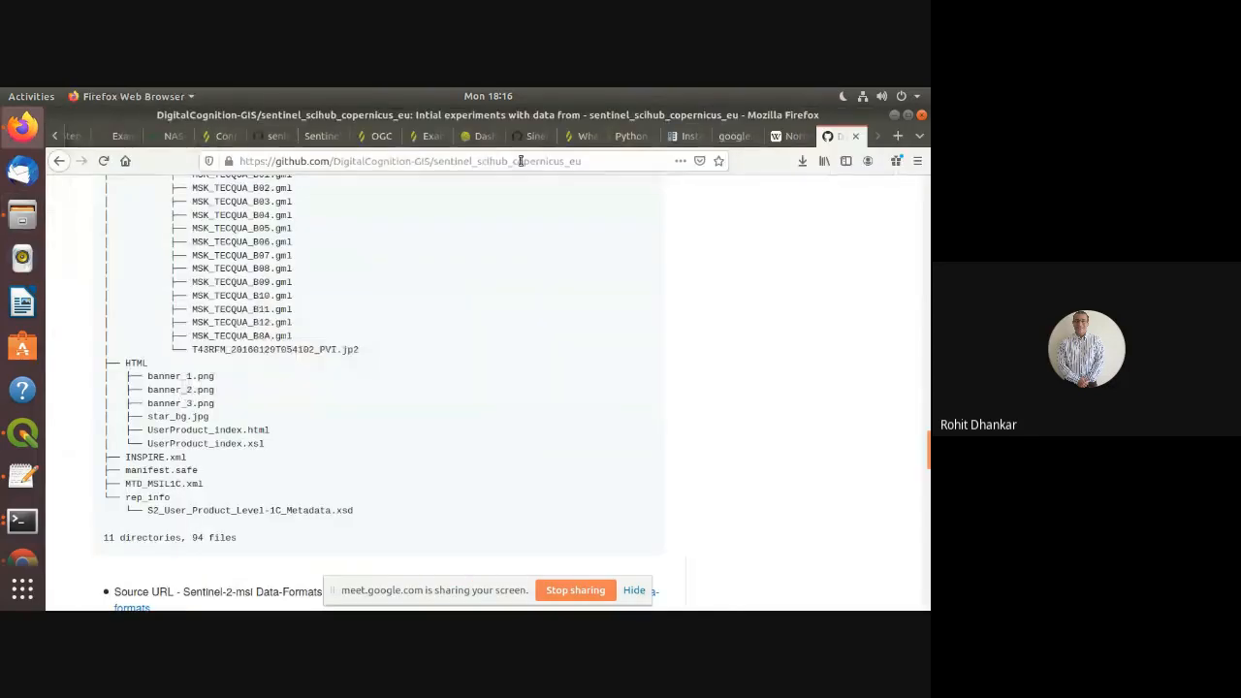
scroll(474, 356, down, 5)
scroll(361, 357, down, 8)
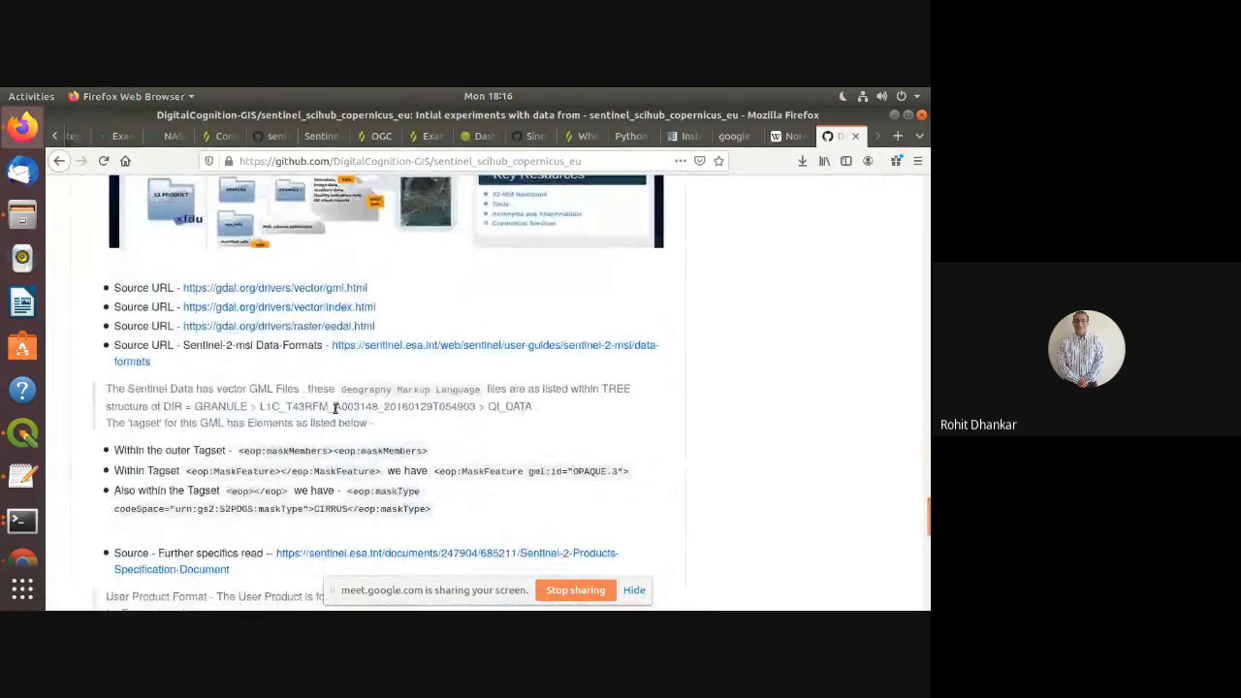
scroll(334, 408, down, 2)
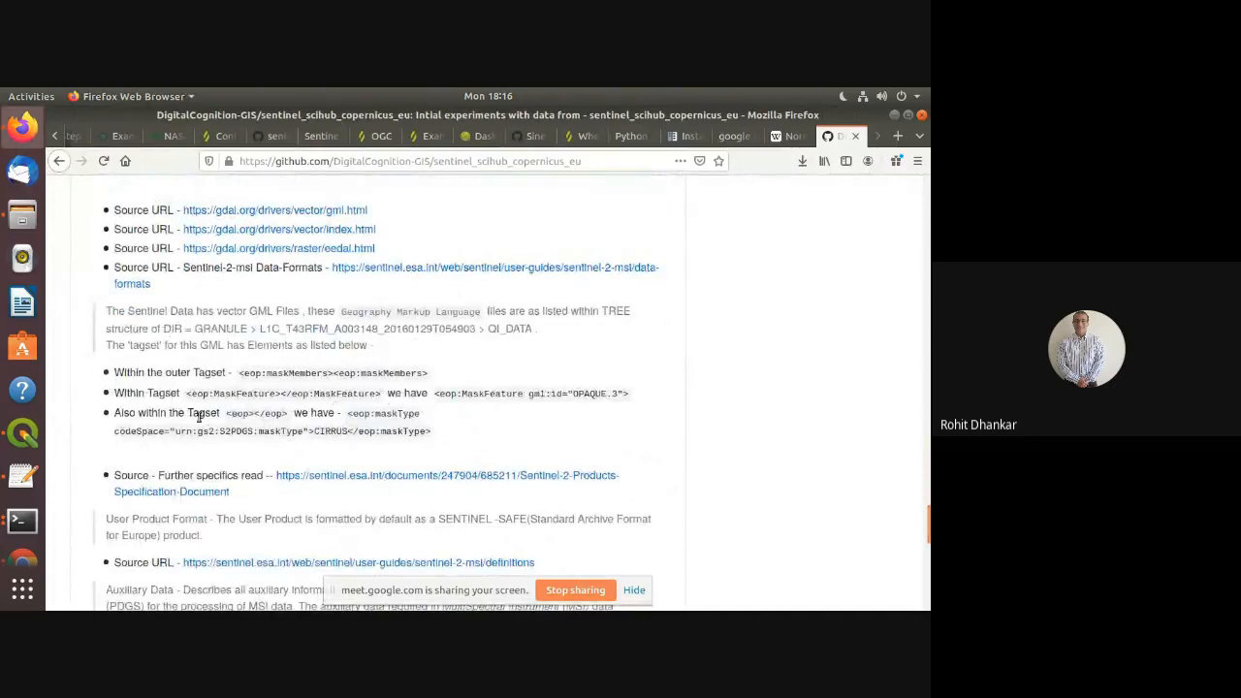
scroll(229, 398, down, 3)
scroll(234, 400, down, 3)
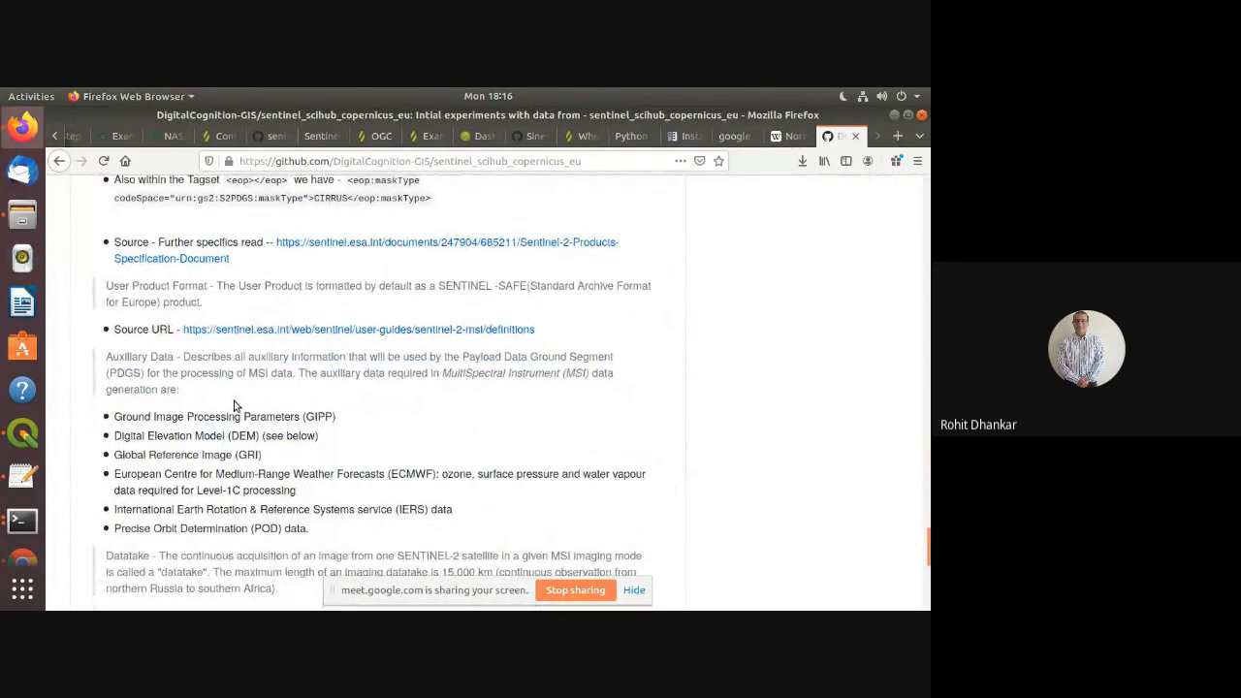
Search the repository page for "msi" and go through the matches to the README's Auxiliary Data paragraph
key(ctrl+f)
text(ms)
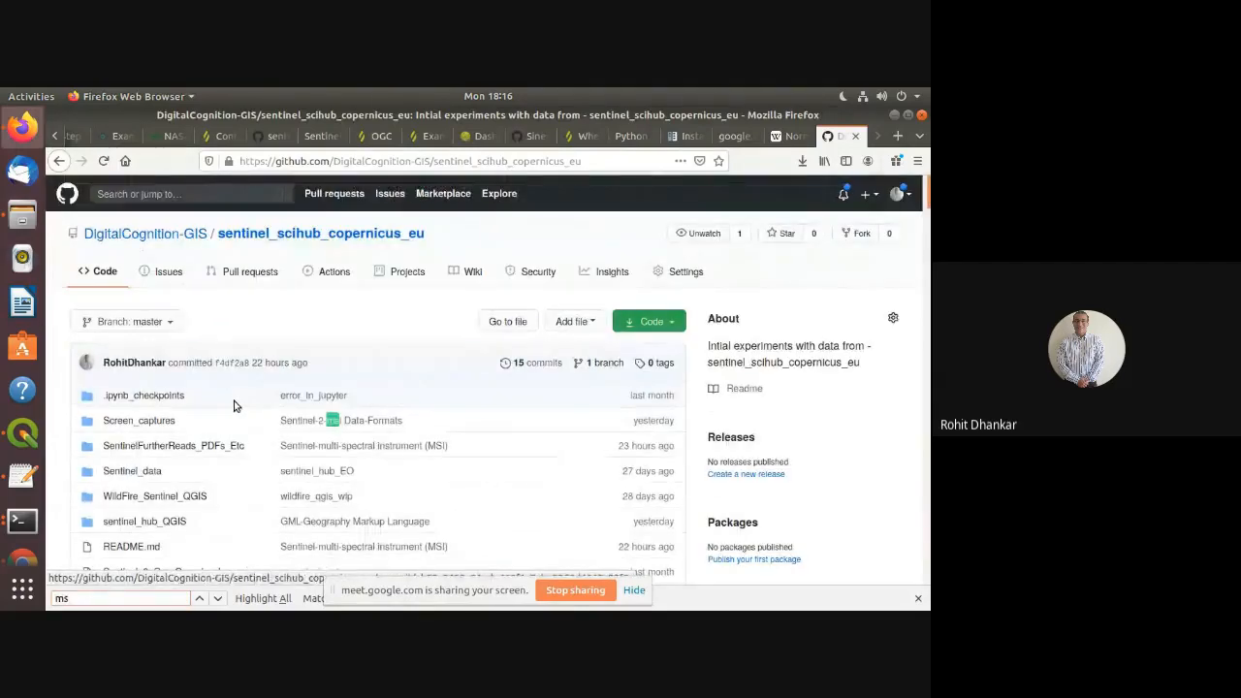
text(i)
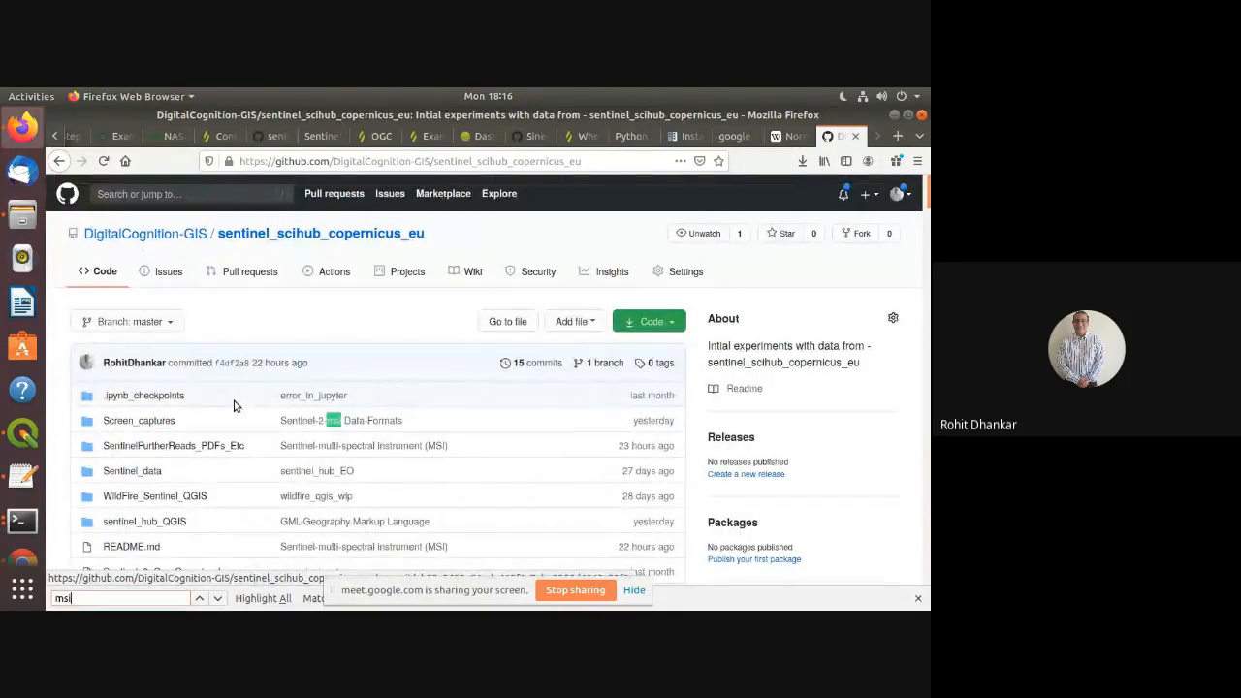
scroll(233, 401, down, 10)
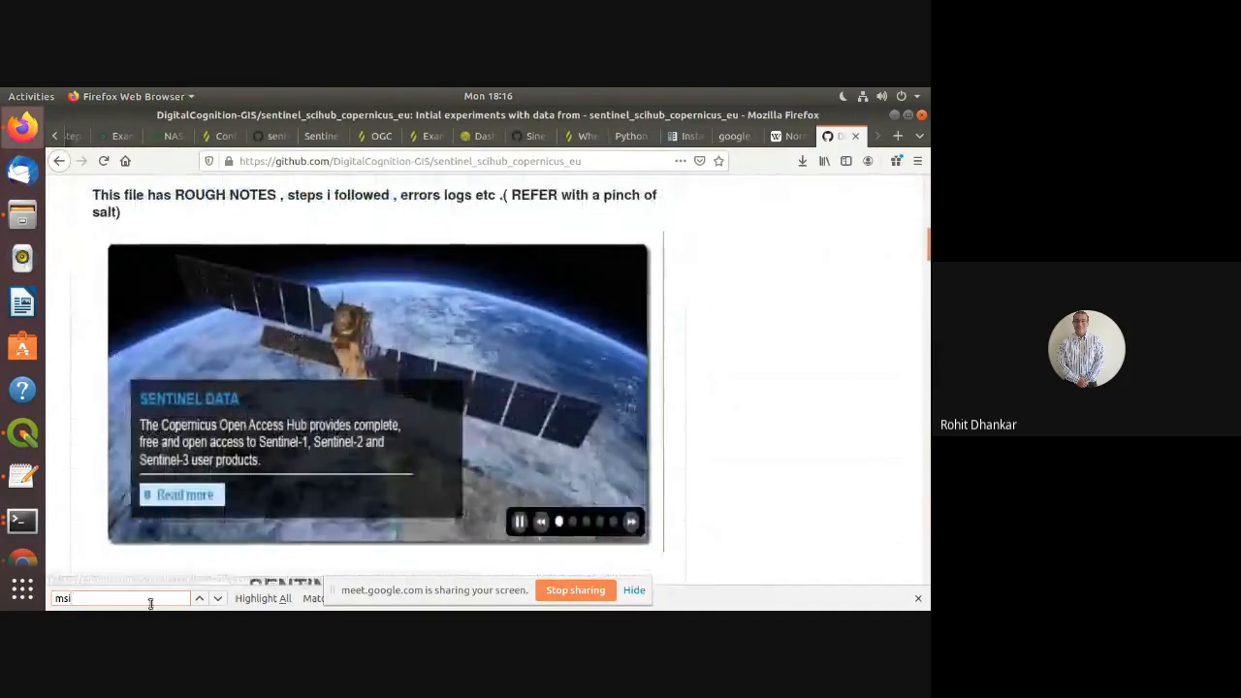
click(217, 598)
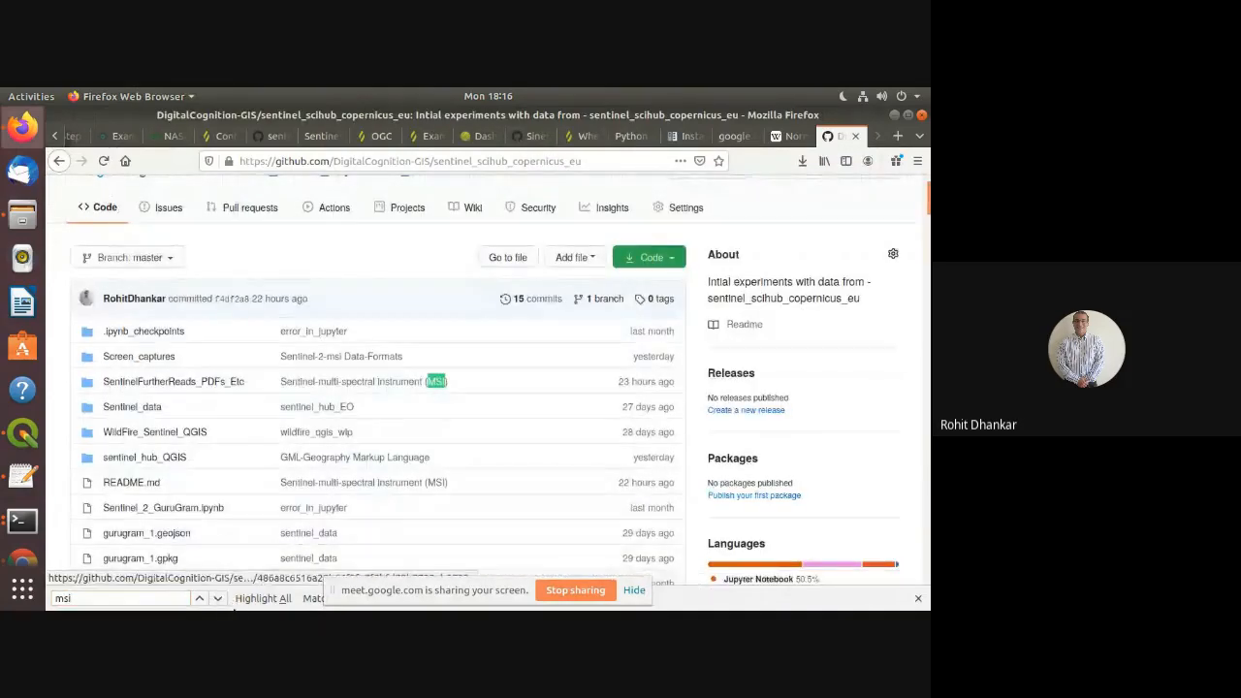
click(219, 598)
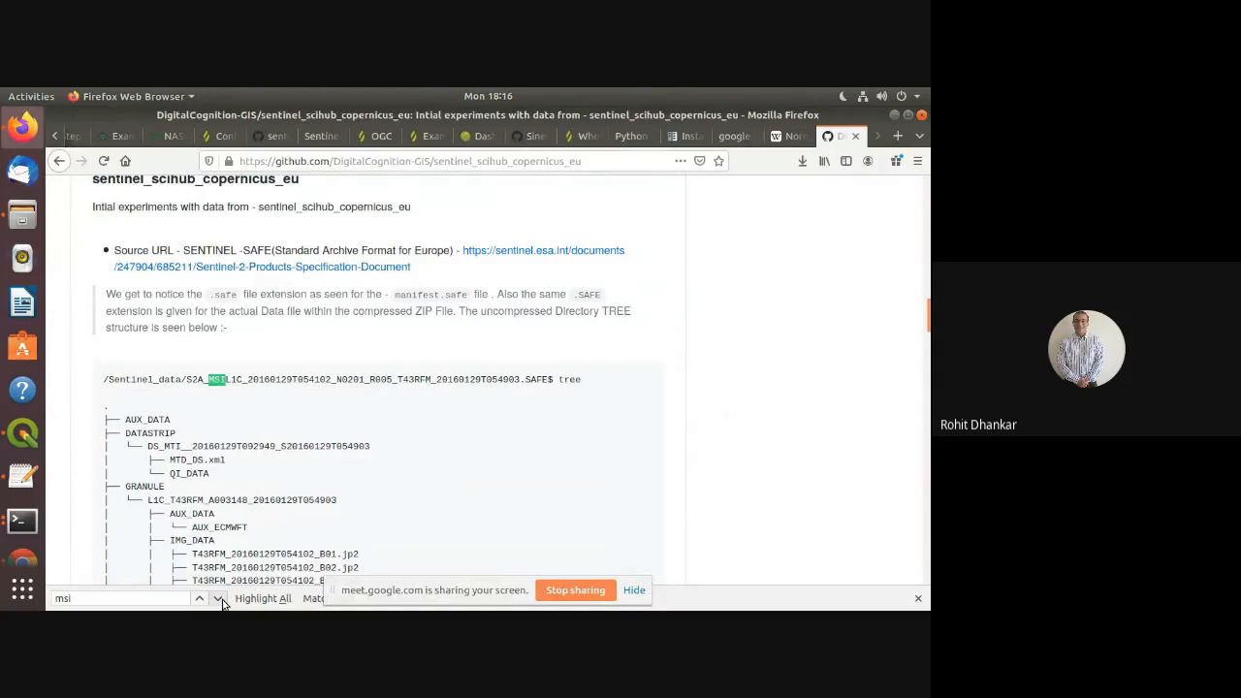
click(219, 598)
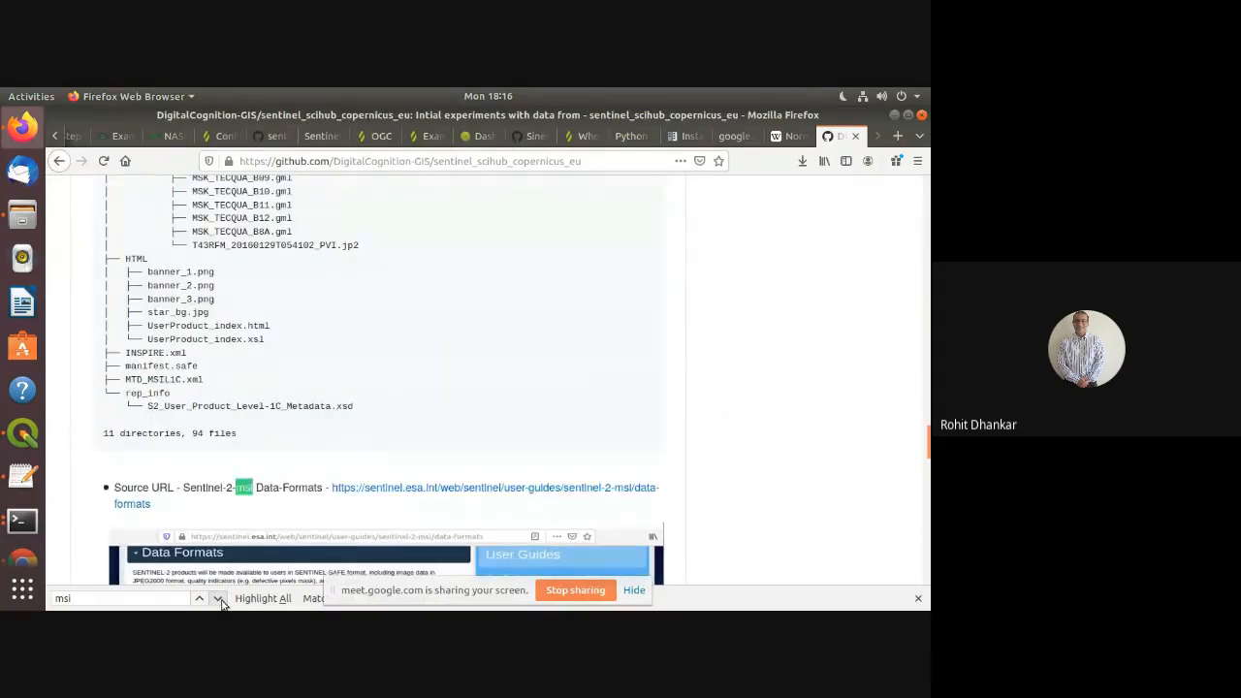
click(219, 598)
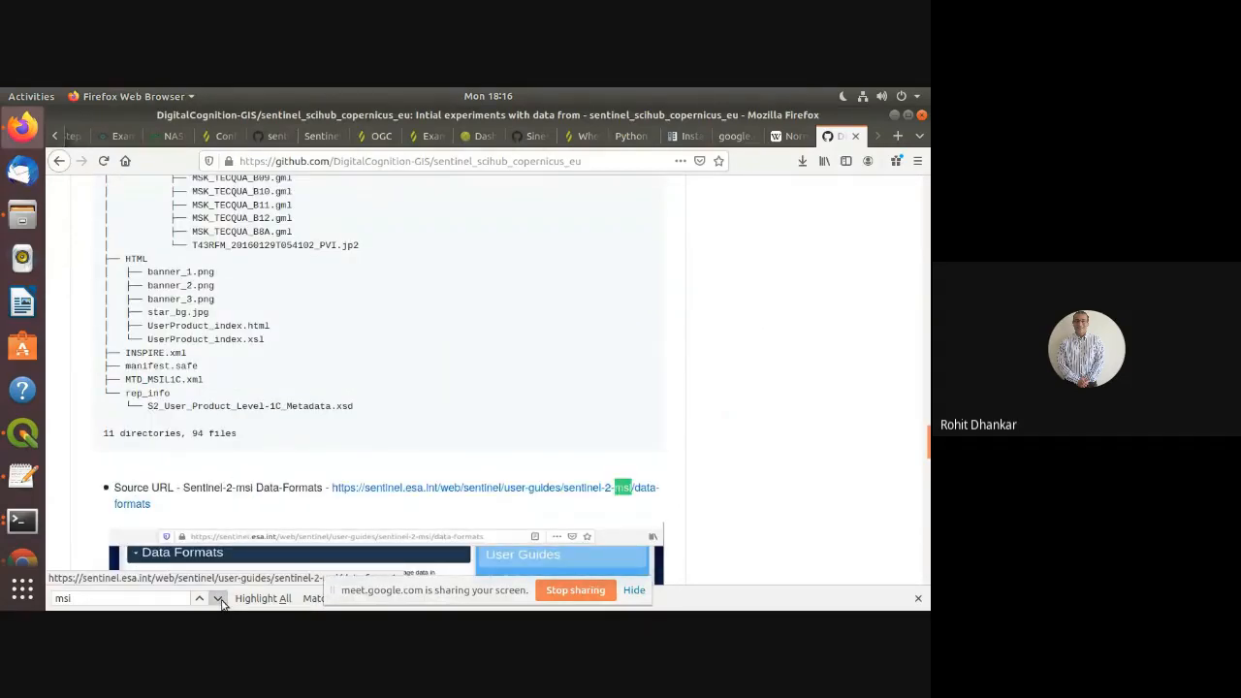
click(219, 598)
click(220, 598)
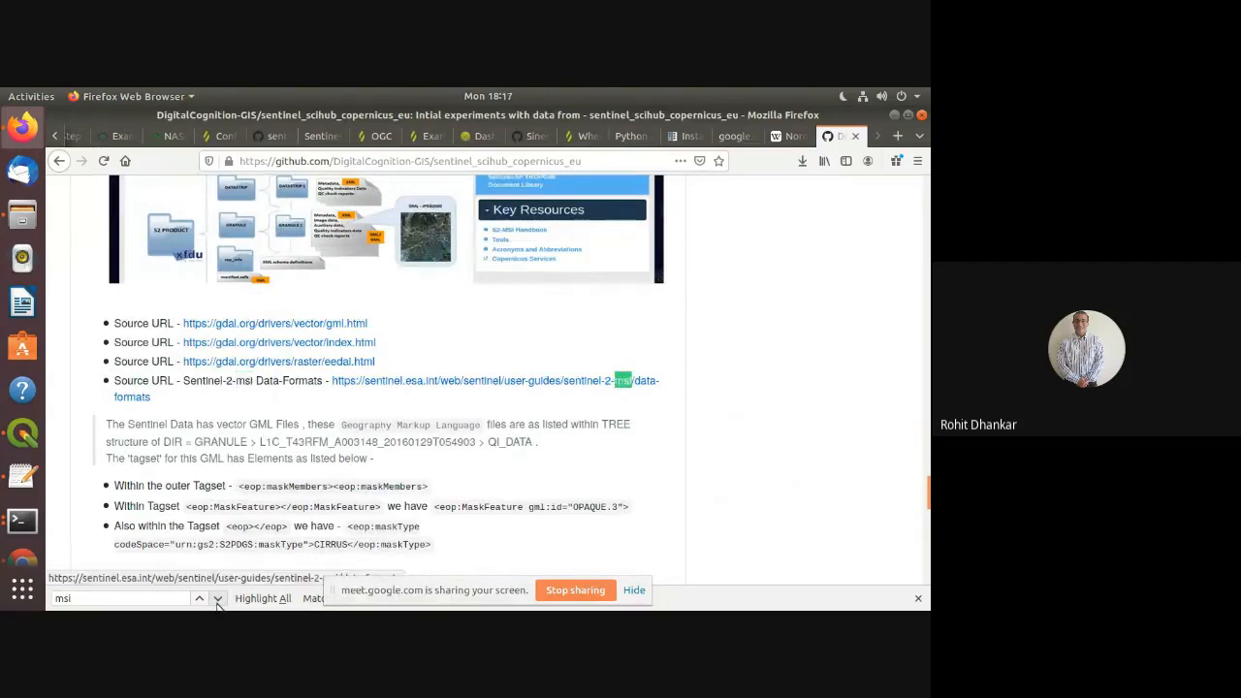
click(219, 598)
click(219, 598)
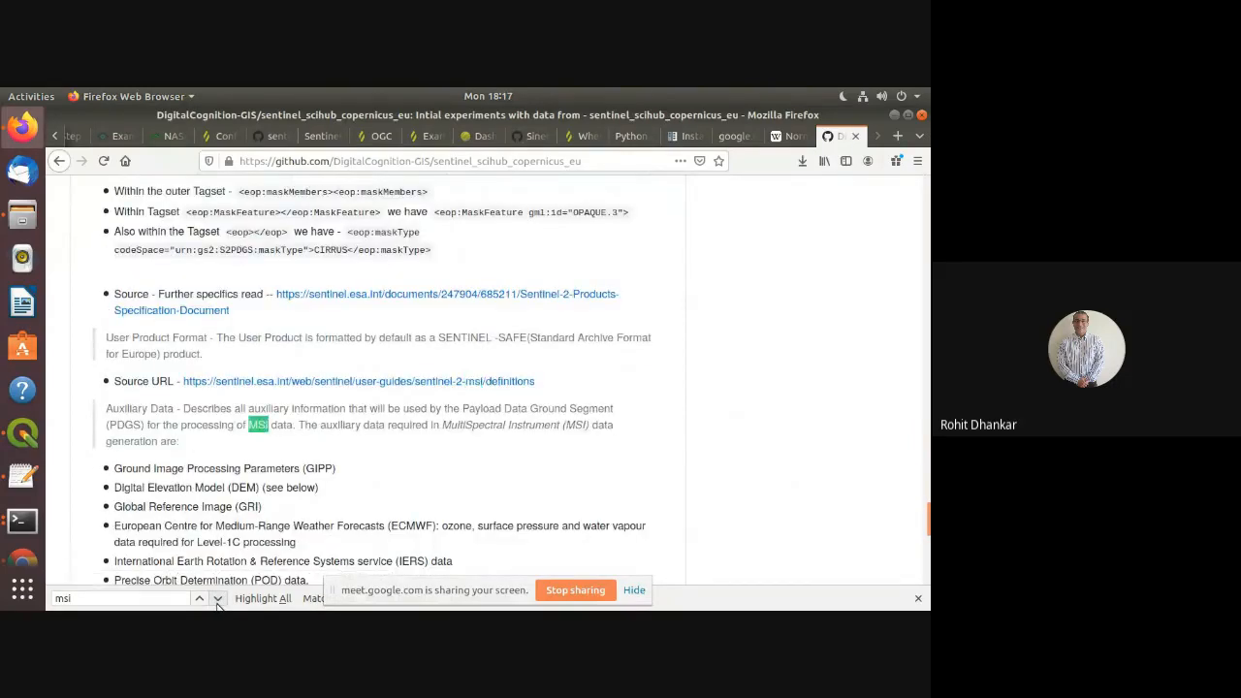
Highlight the "MultiSpectral Instrument (MSI)" wording in the Auxiliary Data paragraph and clear the highlight
click(219, 598)
drag(377, 426, 594, 425)
click(496, 454)
Return to the file manager, open IMG_DATA's R10m folder and point out the B04 and B08 10m band files
key(alt+Tab)
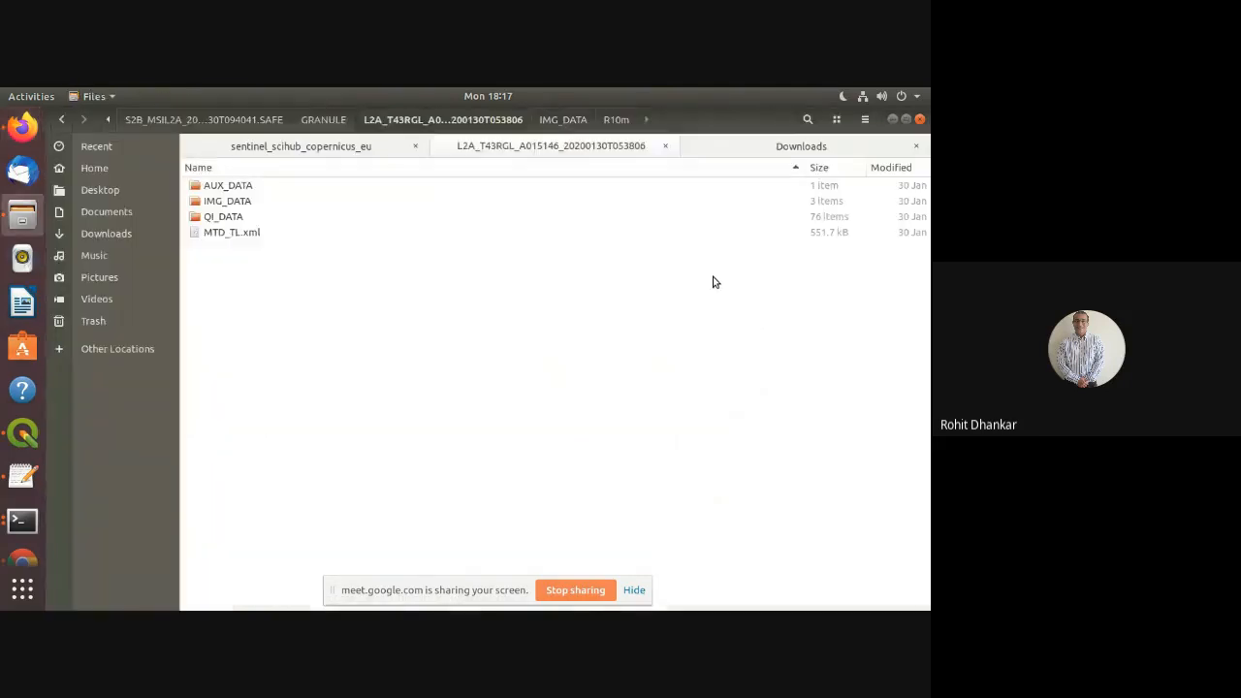
double_click(242, 204)
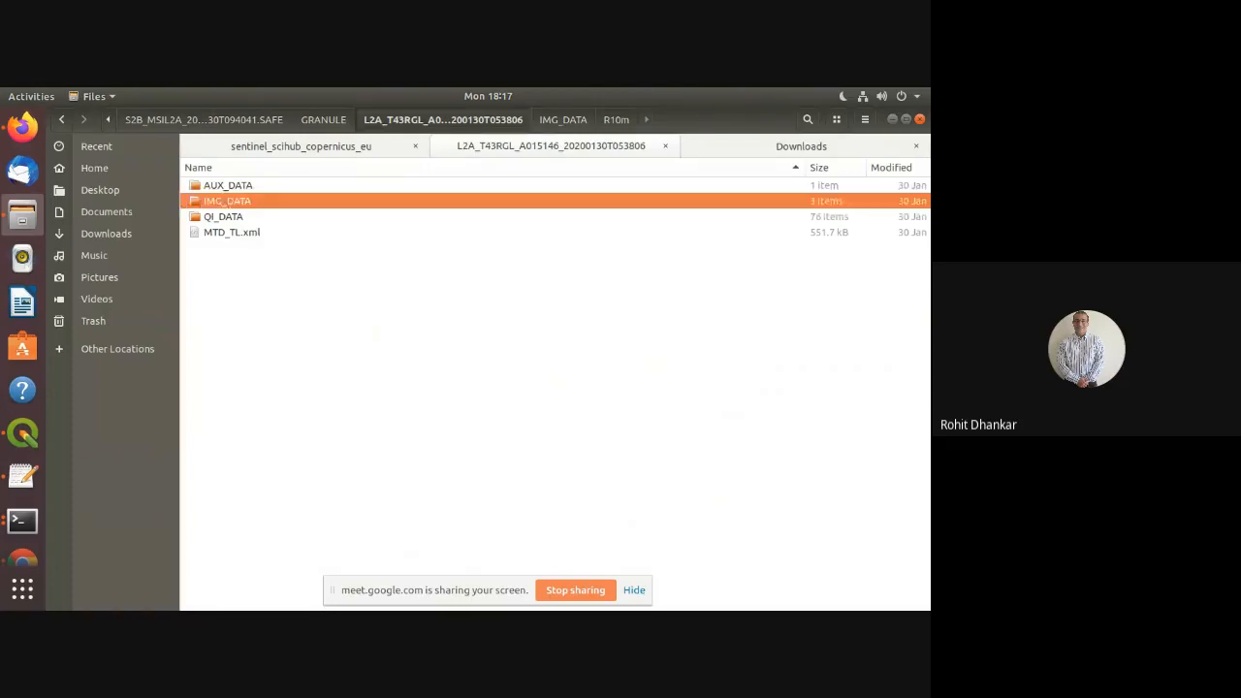
double_click(220, 186)
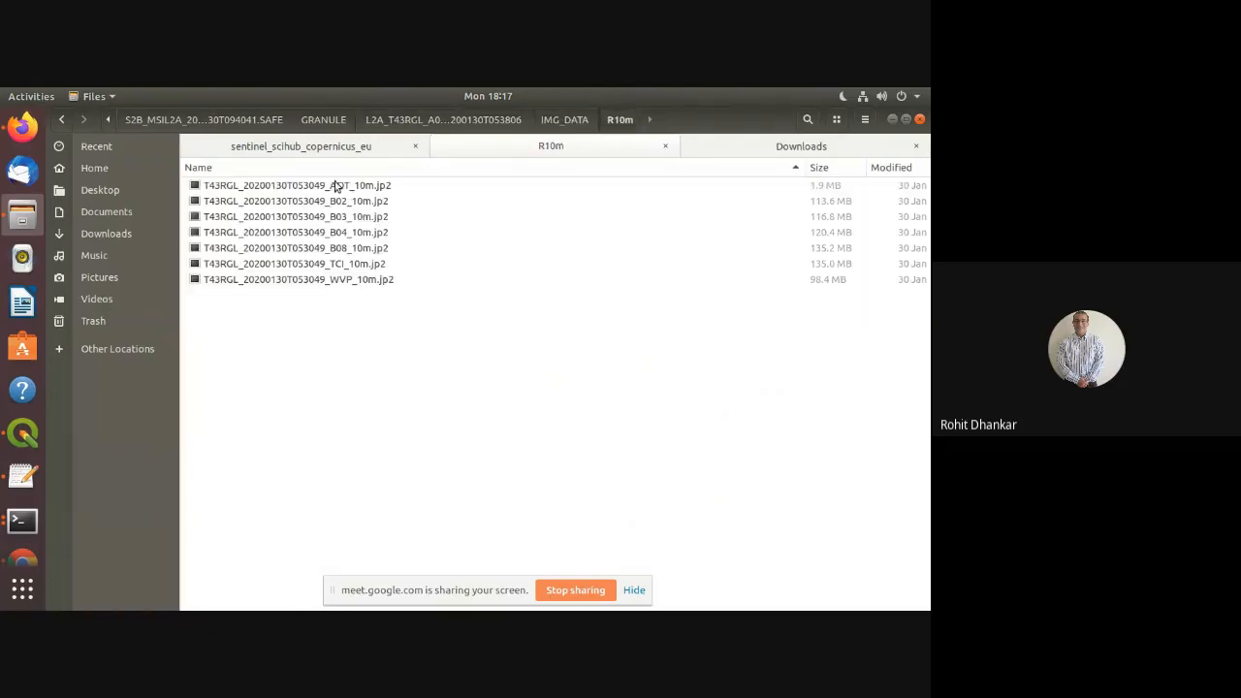
click(346, 235)
click(354, 248)
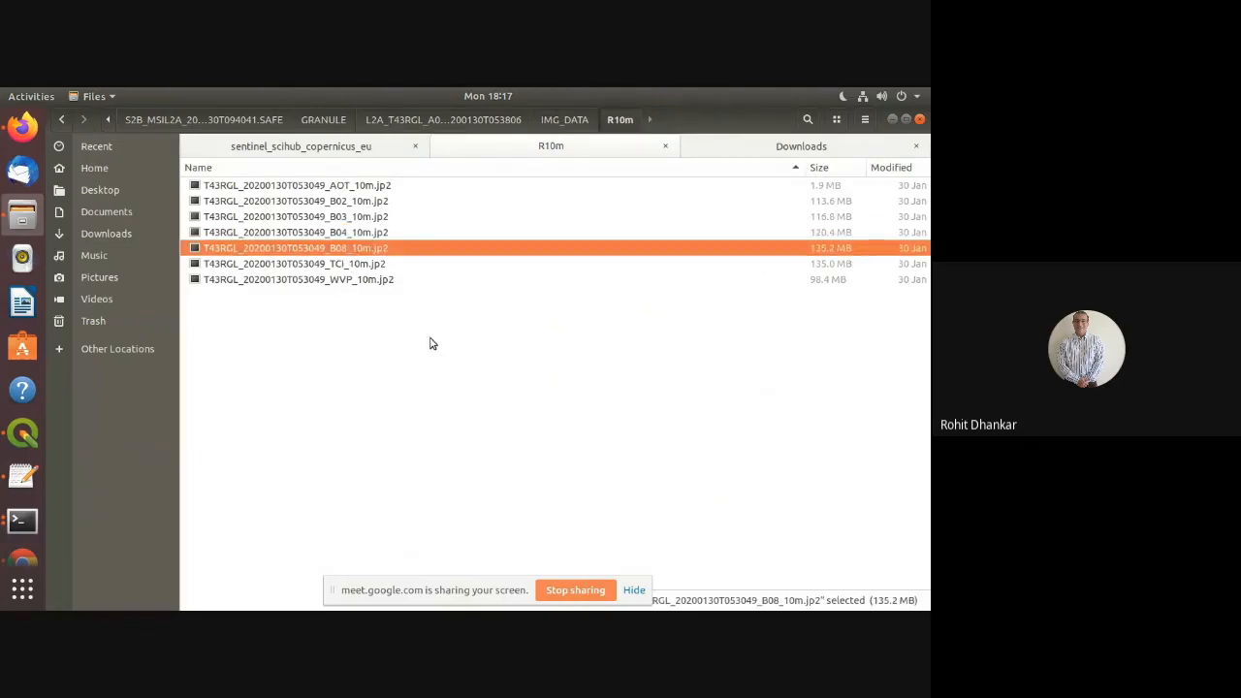
click(327, 236)
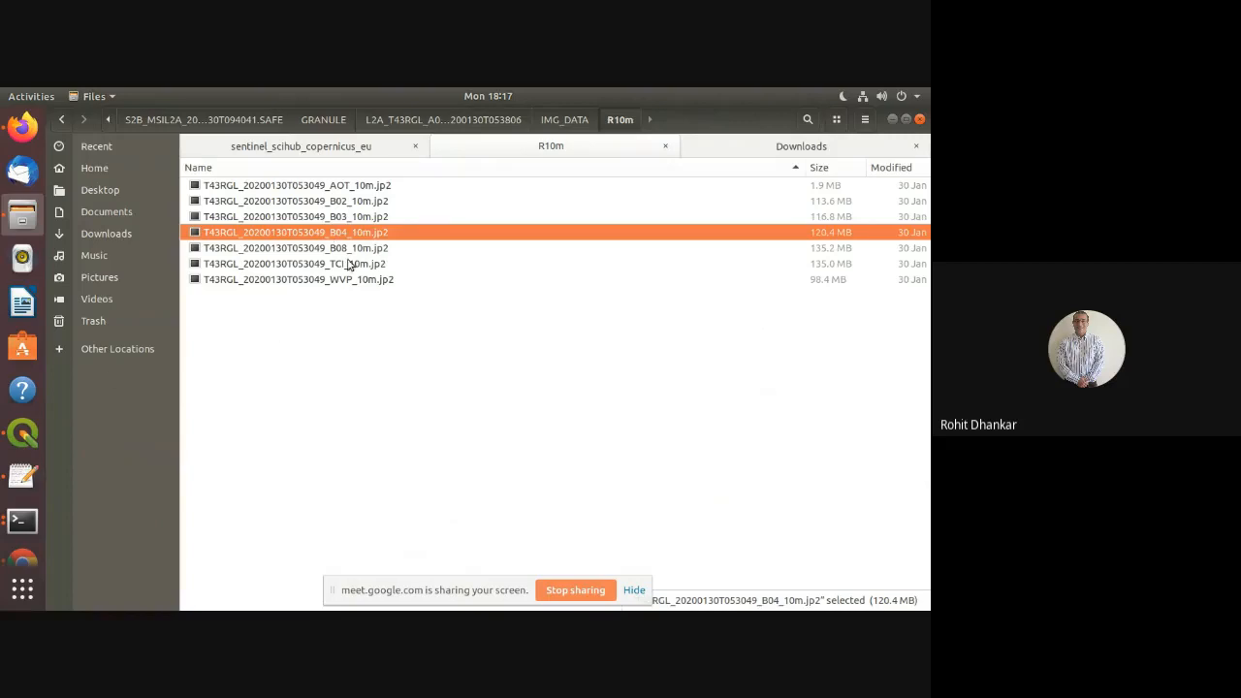
Switch to QGIS and view the raster layer source dialog and its dataset chooser, closing both without adding a layer
click(22, 434)
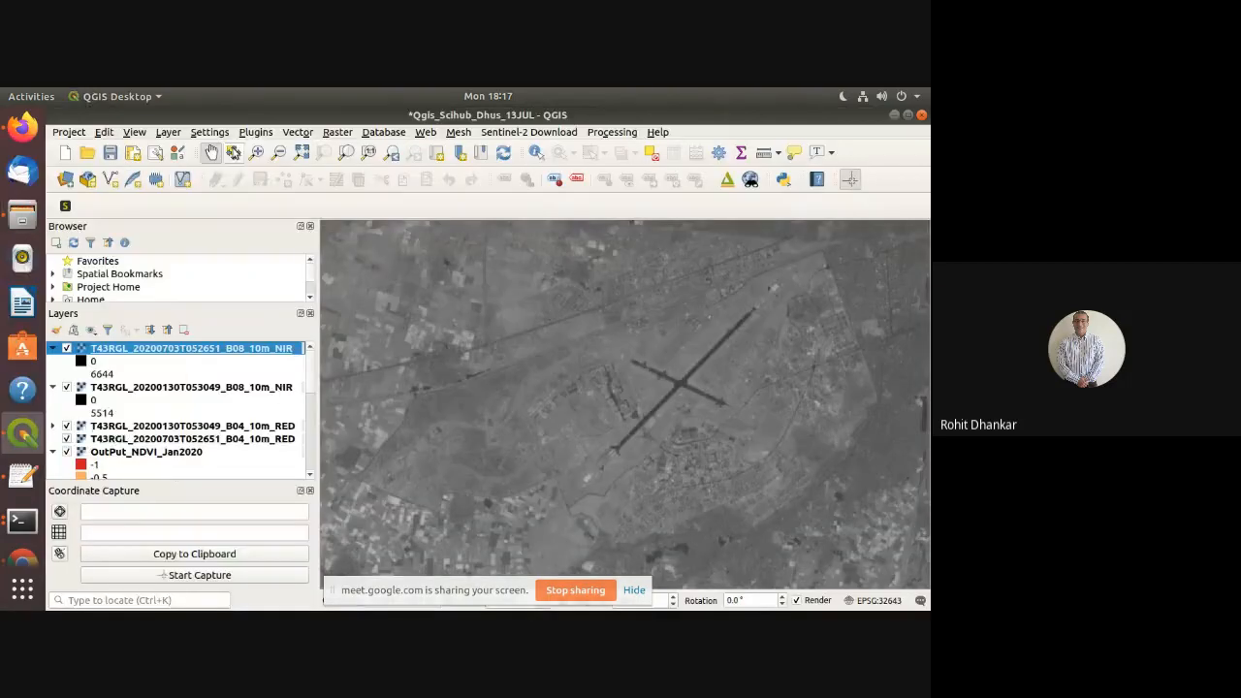
click(171, 134)
mouse_move(198, 186)
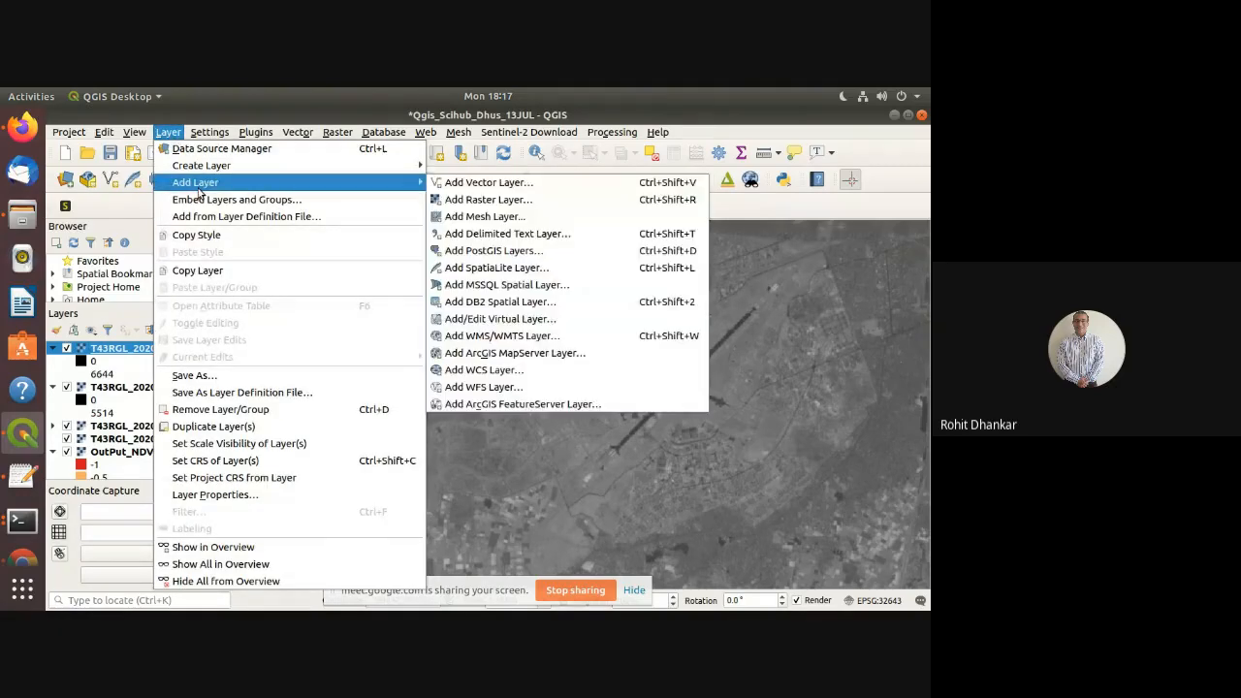
click(534, 200)
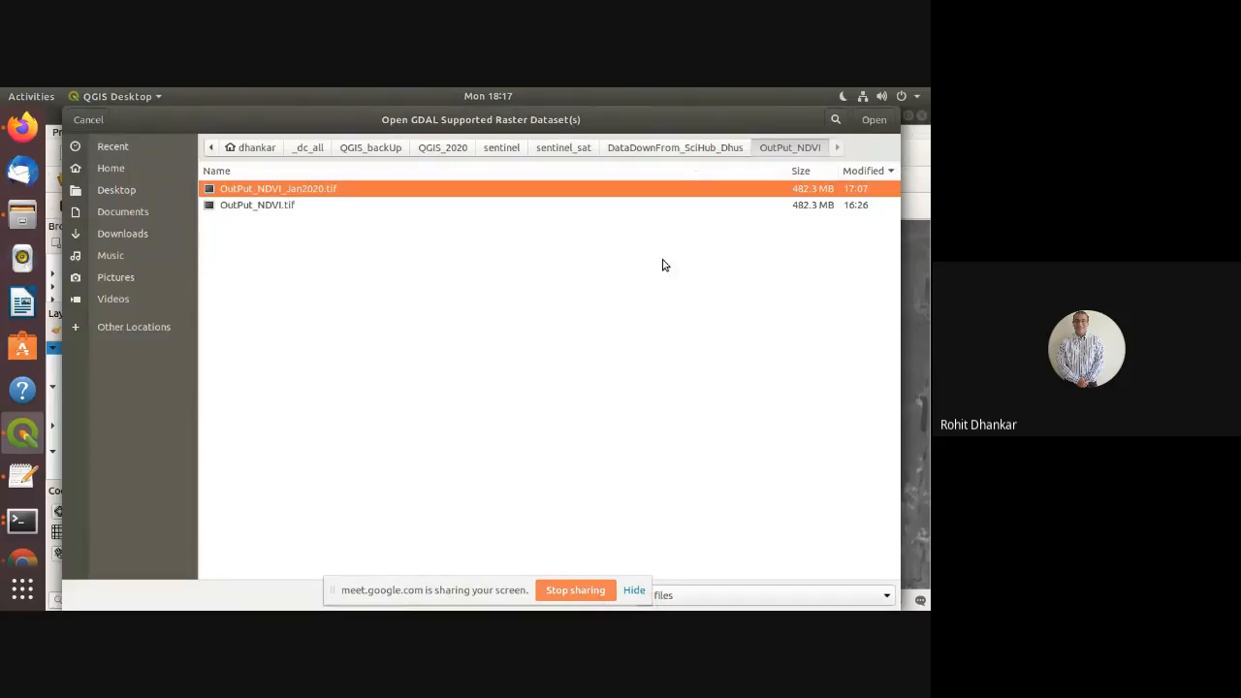
click(83, 120)
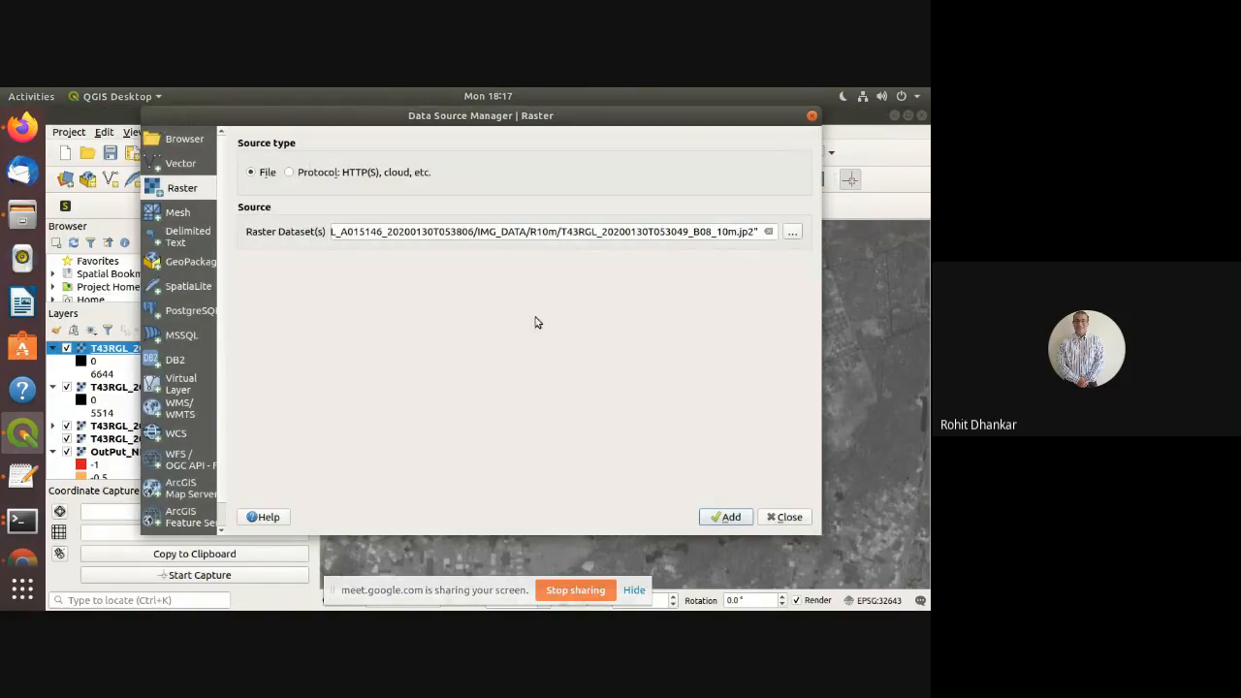
click(785, 516)
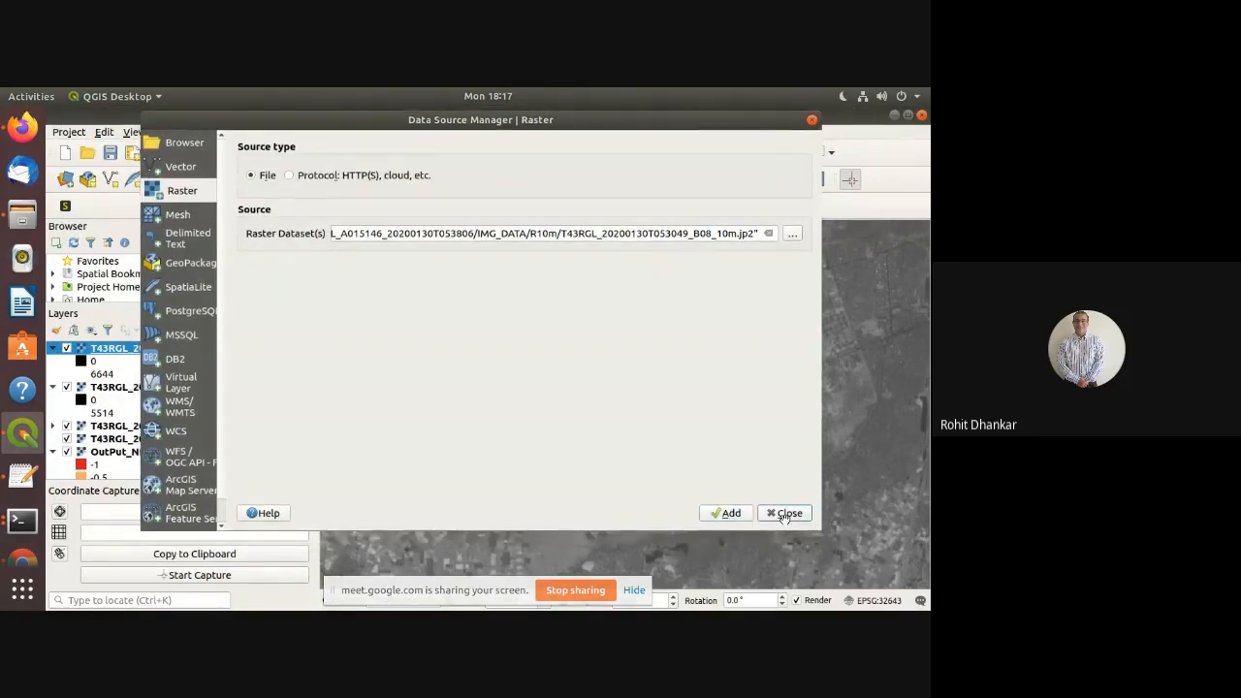
Go through the B04 RED and B08 NIR 10m layers for January and July 2020 in the layer list
scroll(184, 431, down, 1)
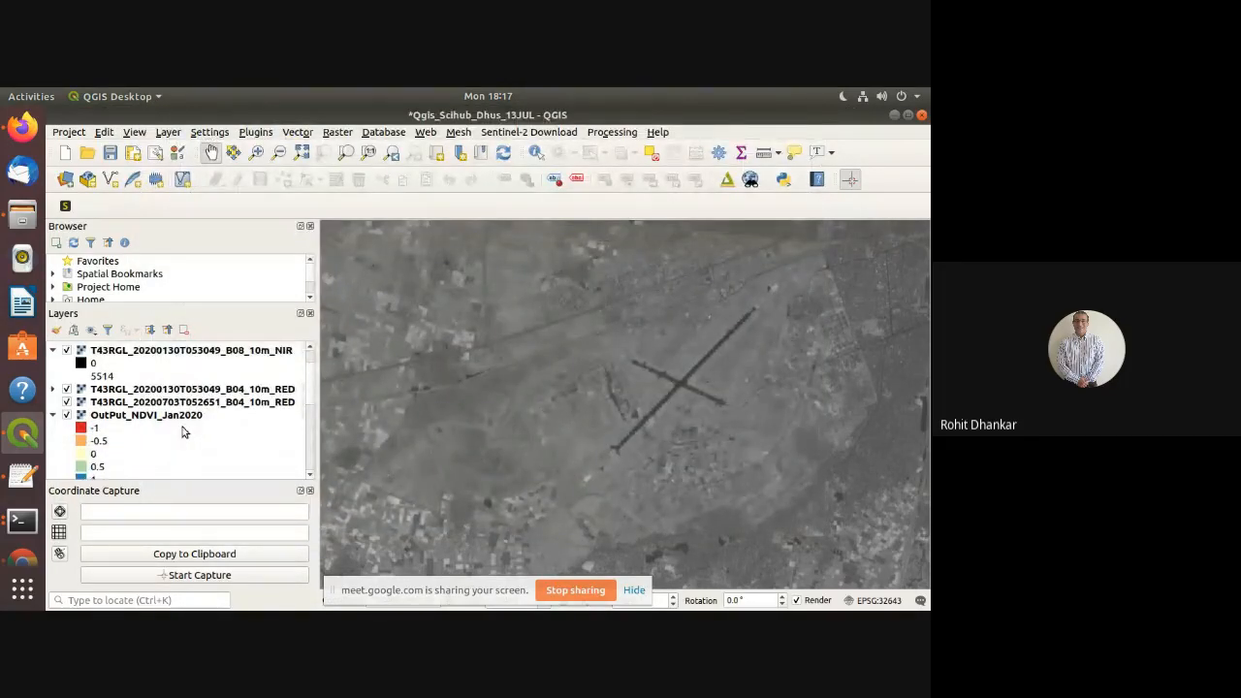
click(206, 392)
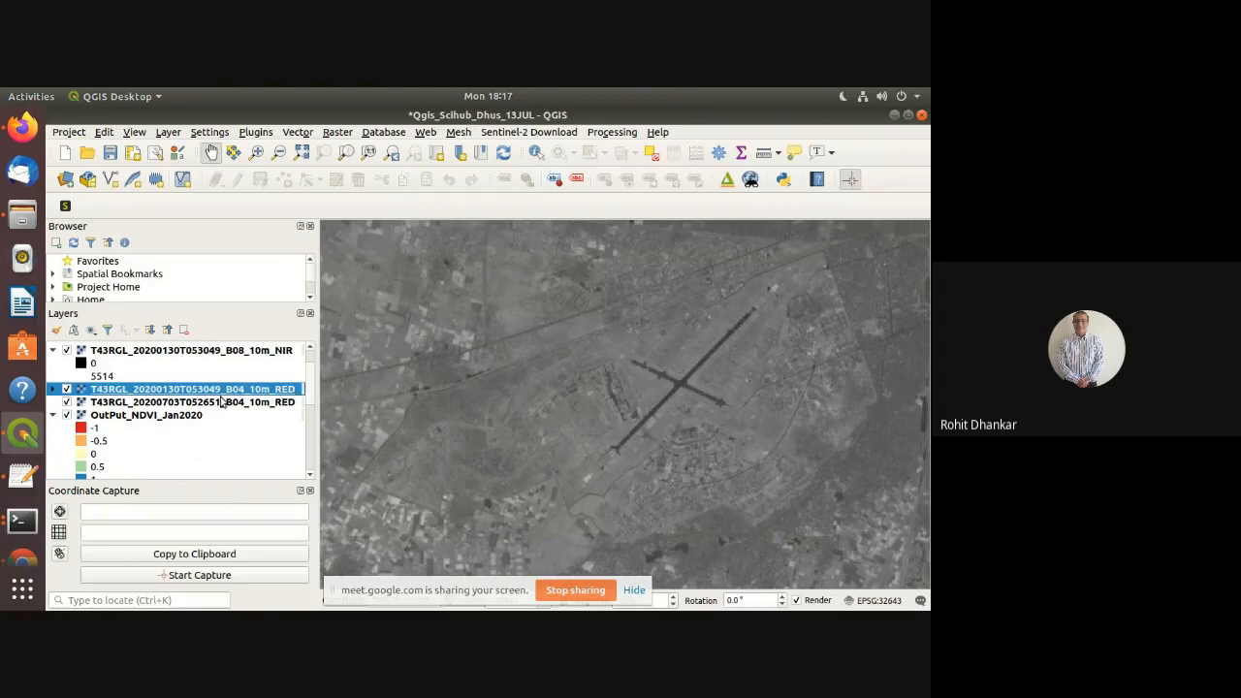
click(225, 387)
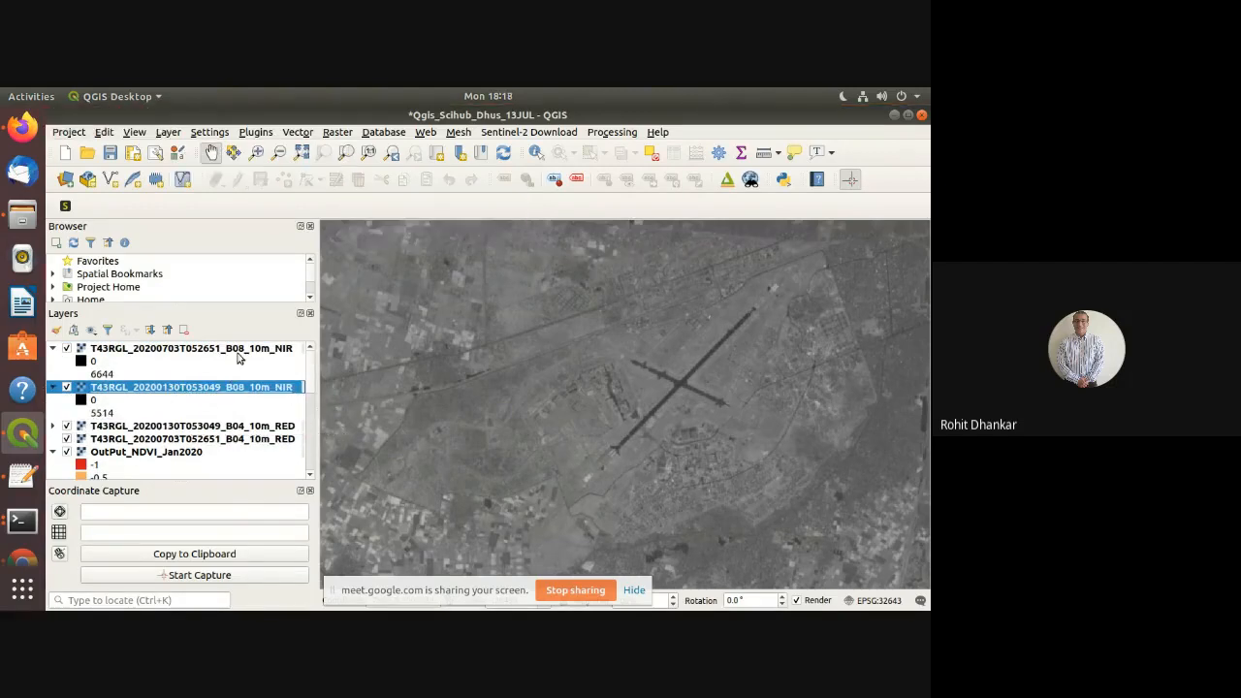
click(237, 349)
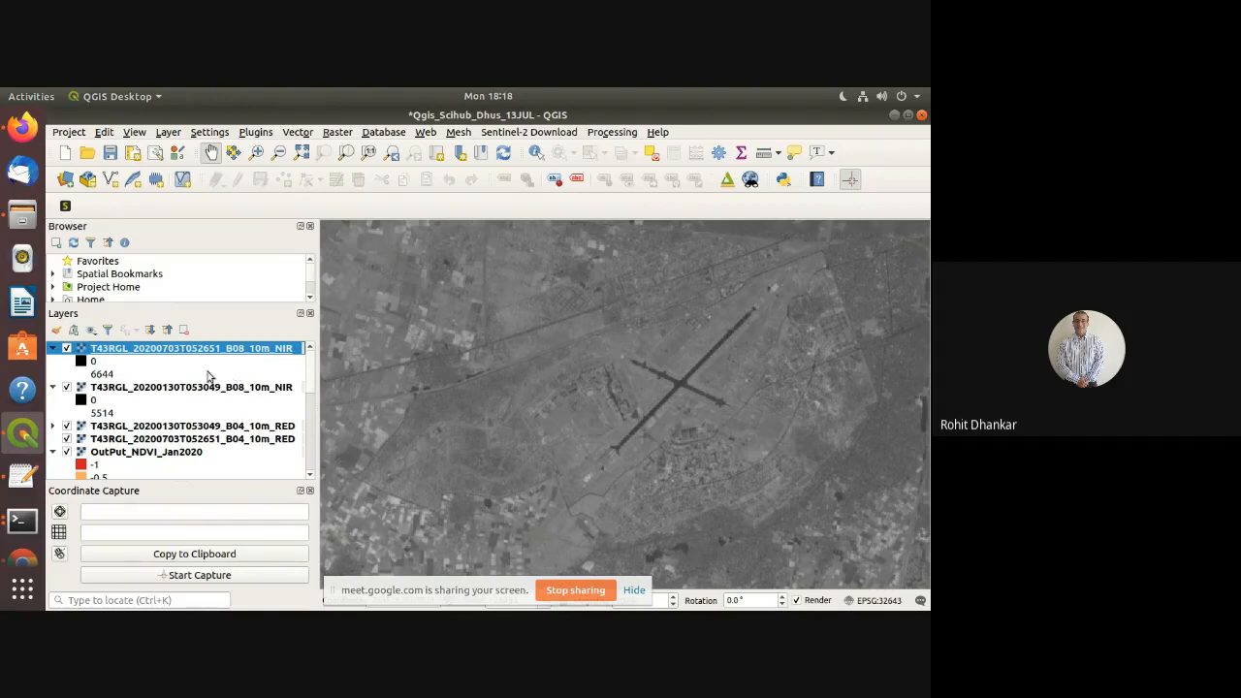
click(182, 439)
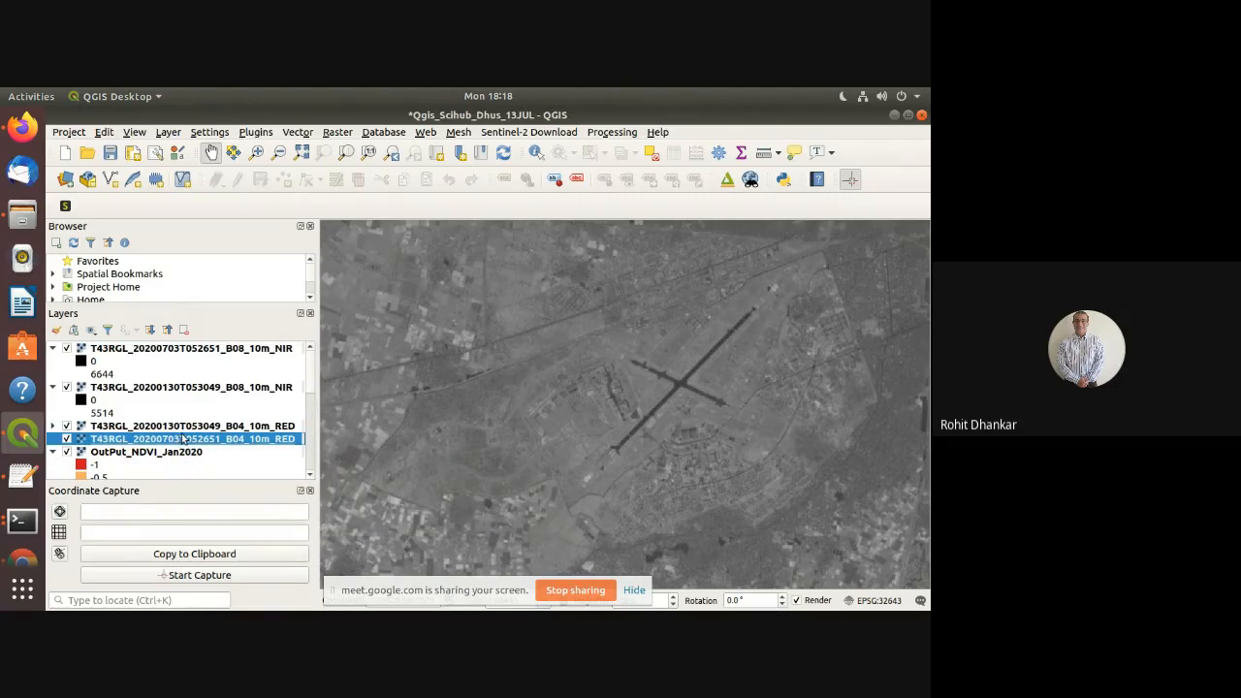
click(187, 427)
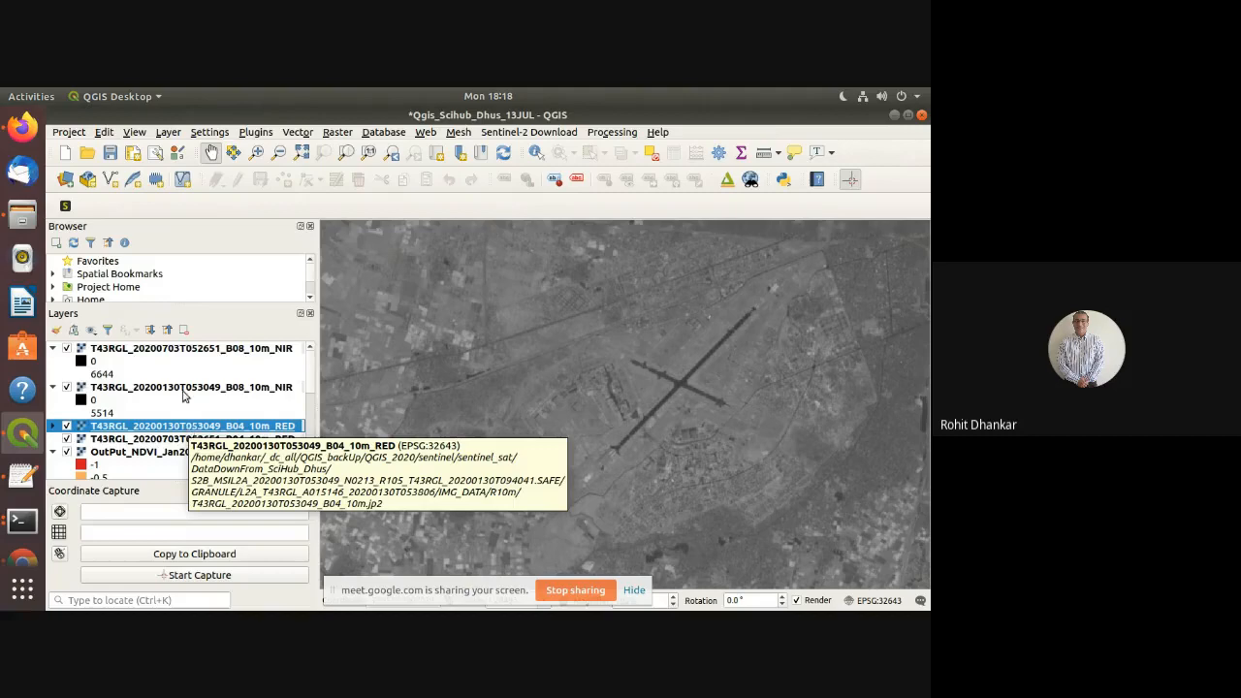
click(184, 389)
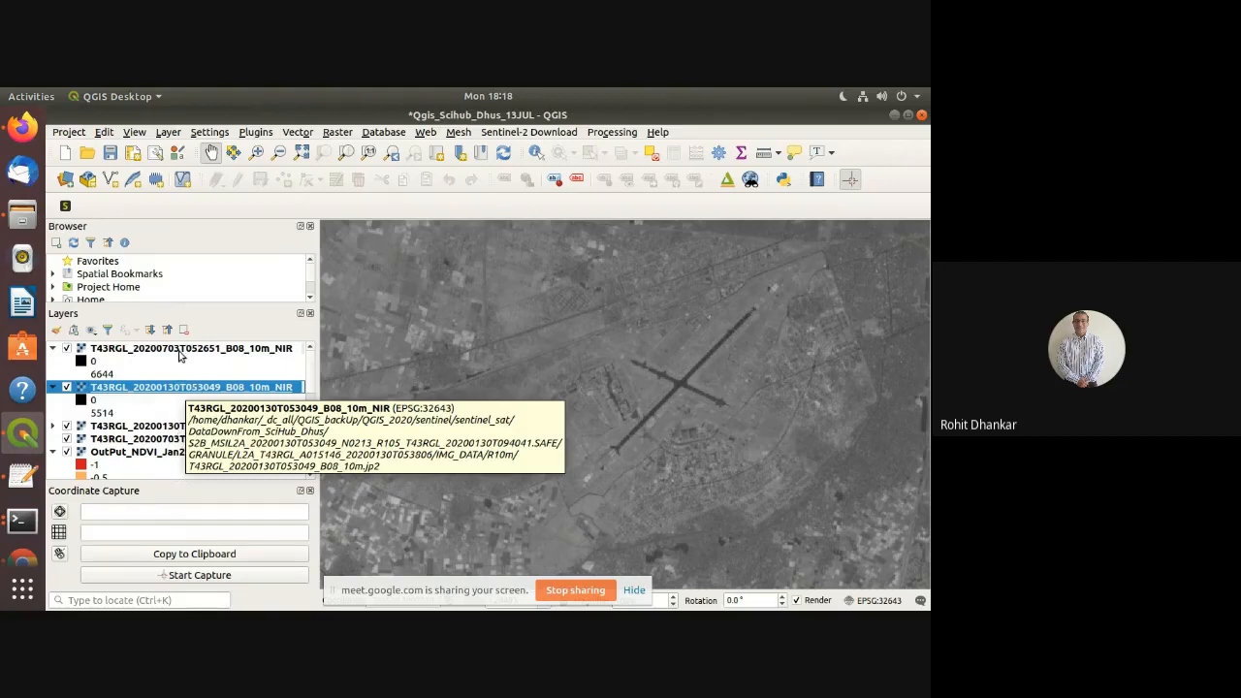
click(179, 354)
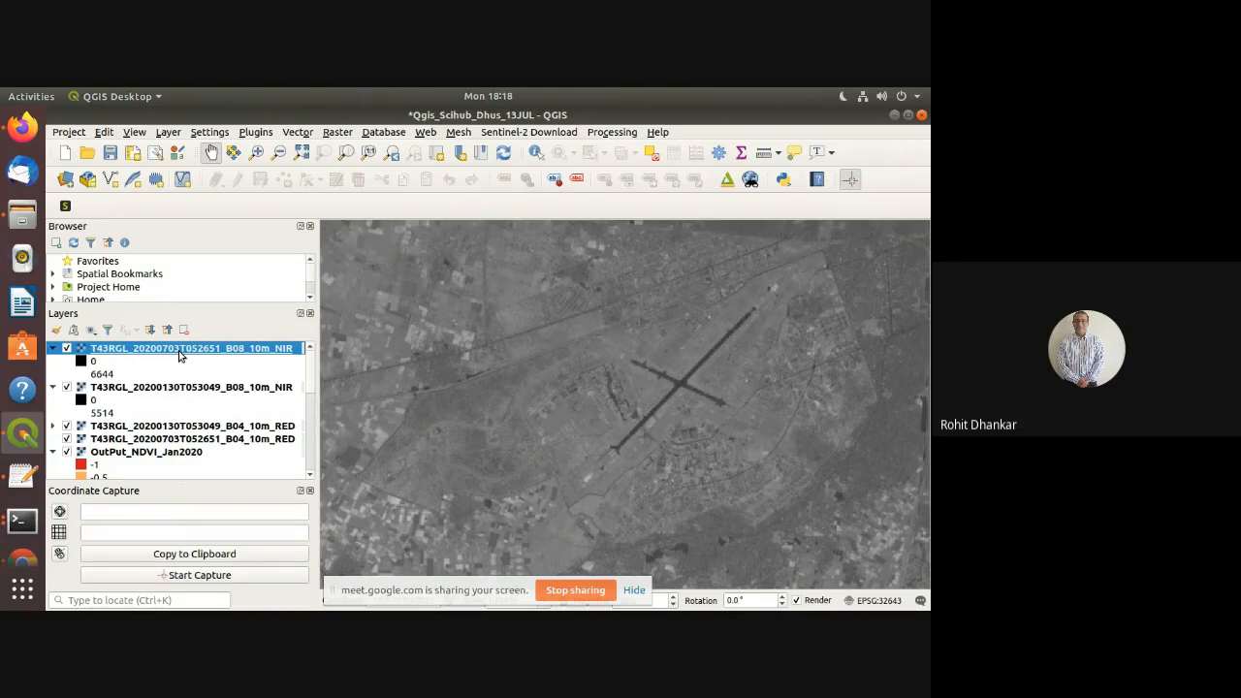
Open the Raster Calculator with its empty expression ready for entry
click(335, 133)
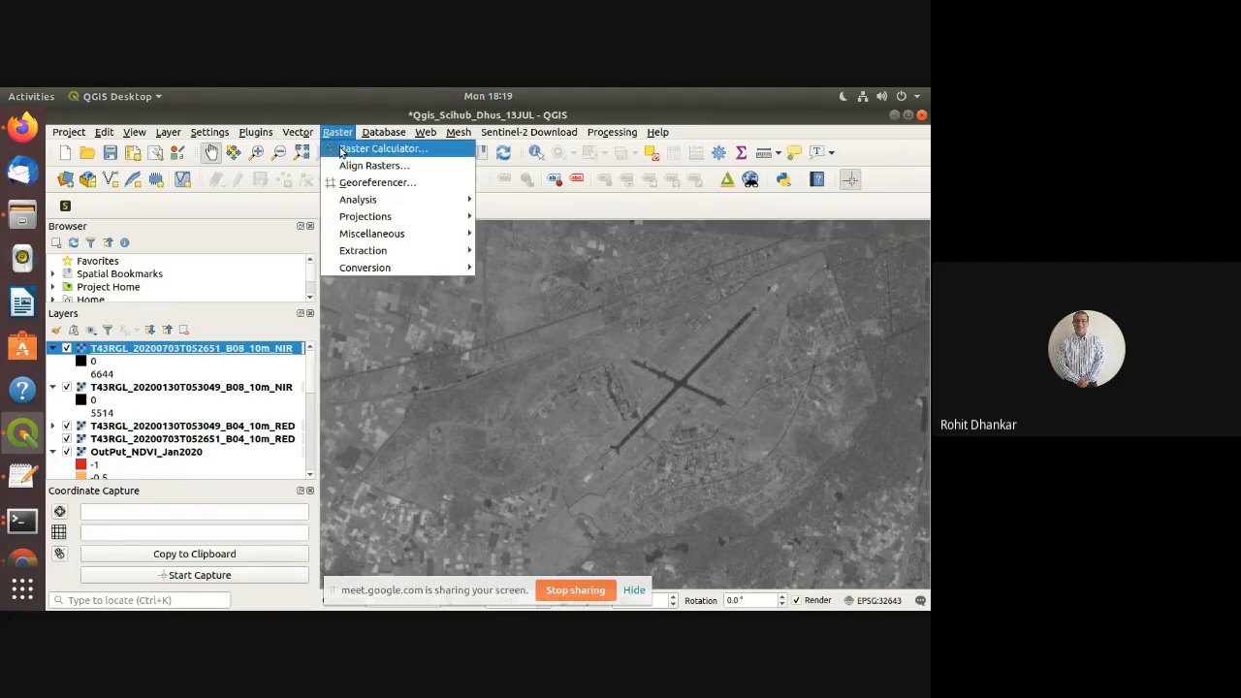
click(341, 149)
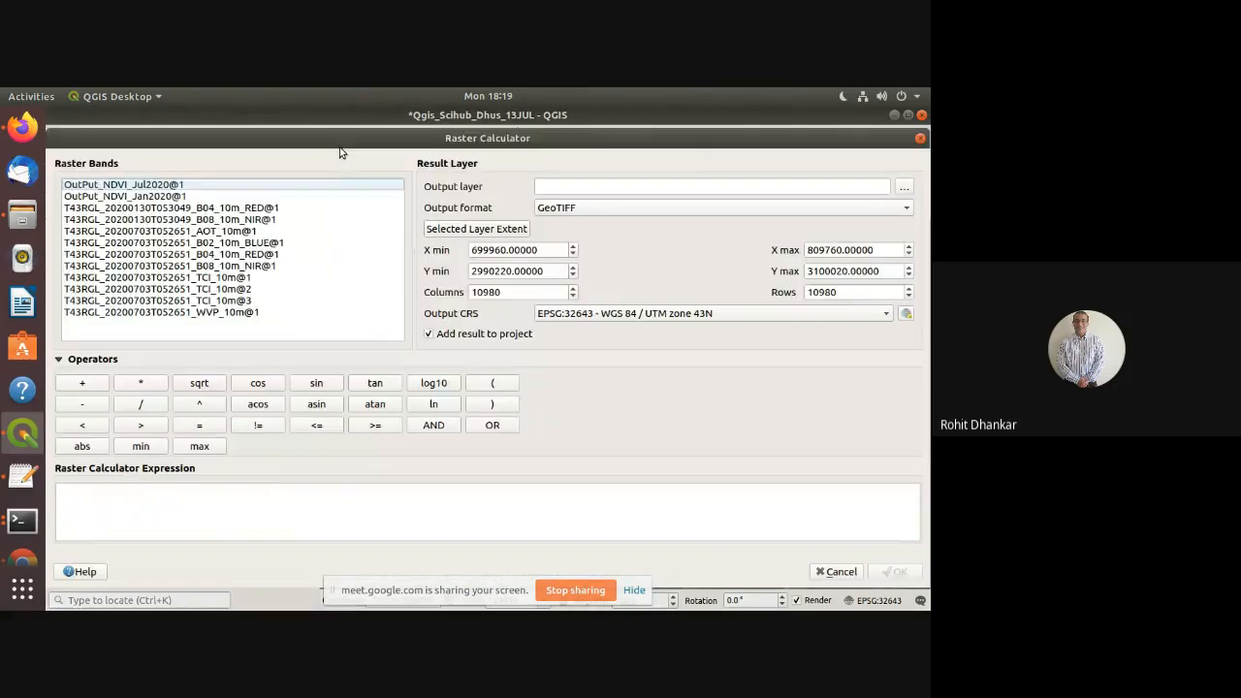
click(115, 497)
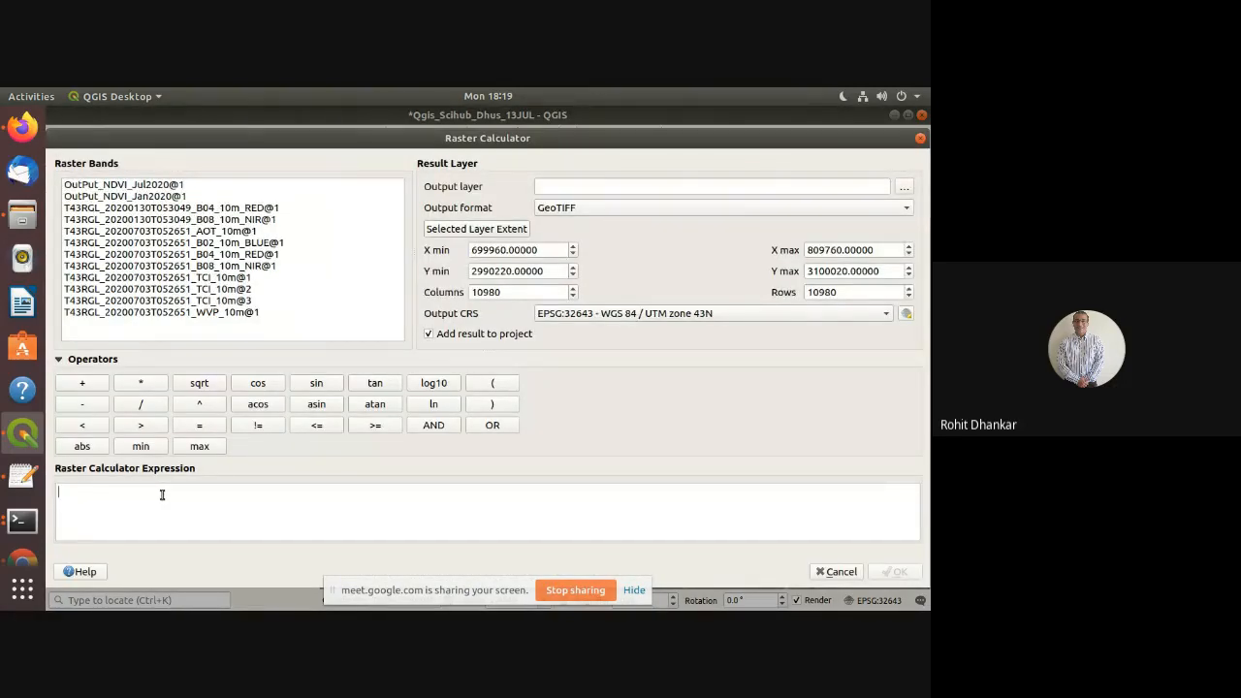
Look up the NDVI formula in Firefox's Wikipedia article on the vegetation index and return to the Raster Calculator in QGIS
key(alt+Tab)
key(alt+Tab)
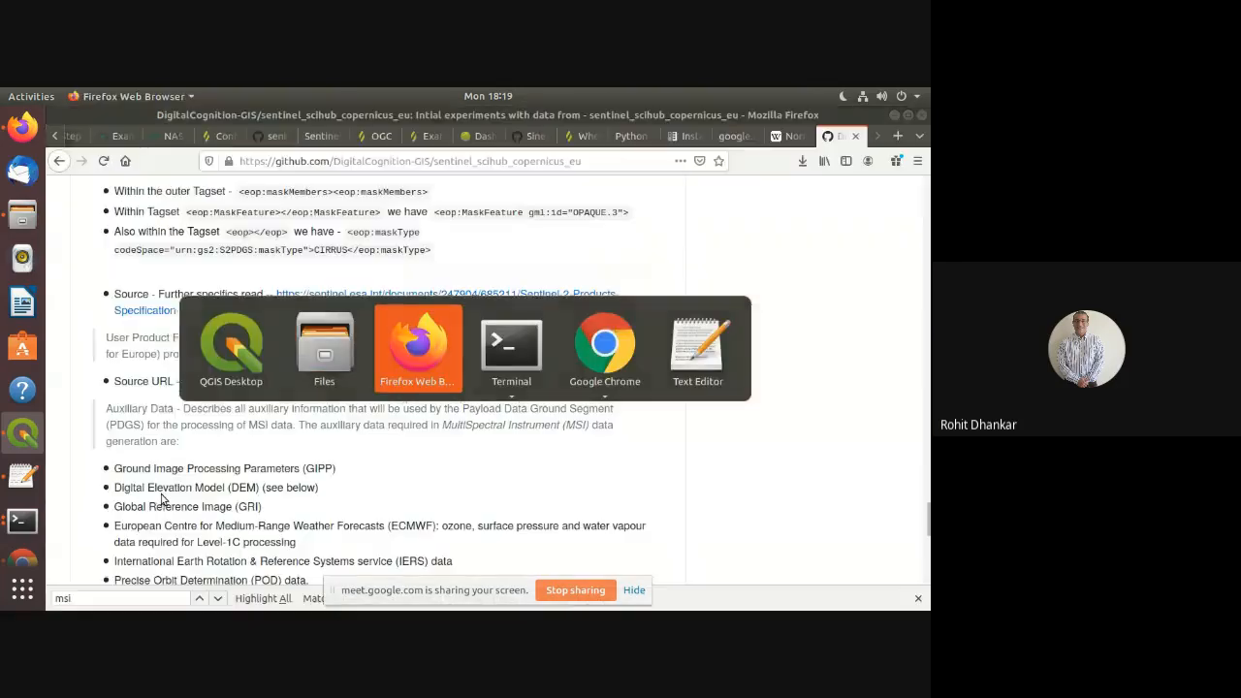
click(793, 135)
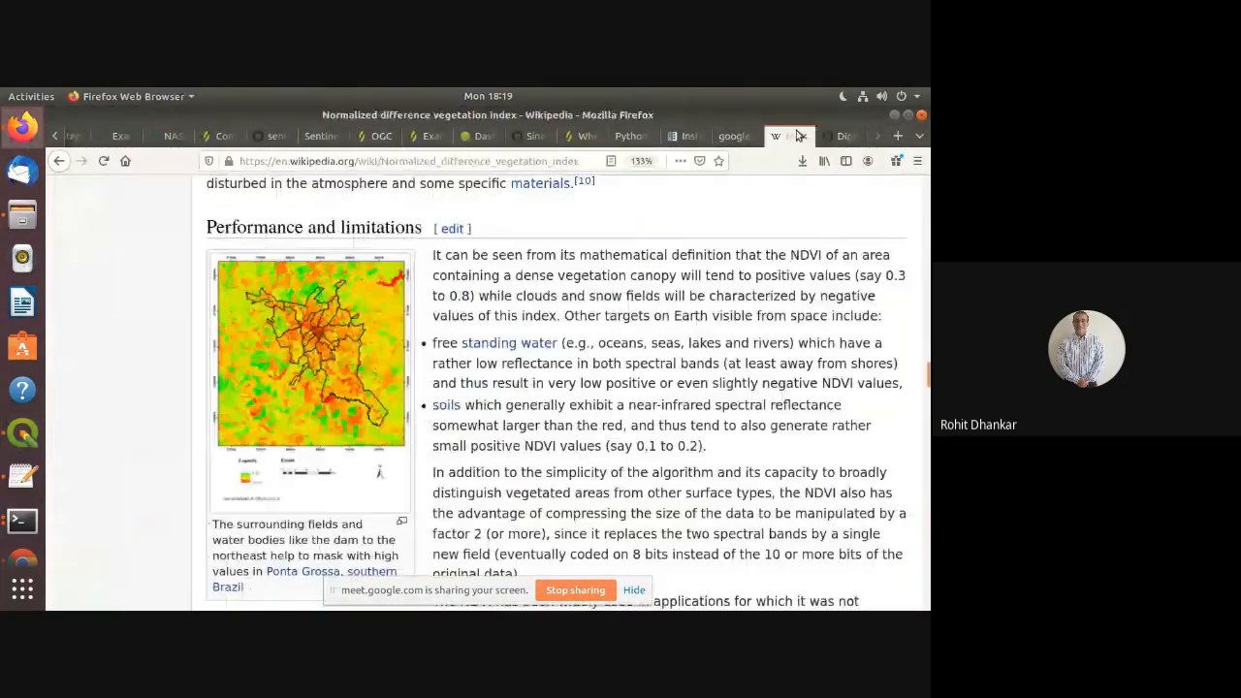
scroll(545, 362, up, 6)
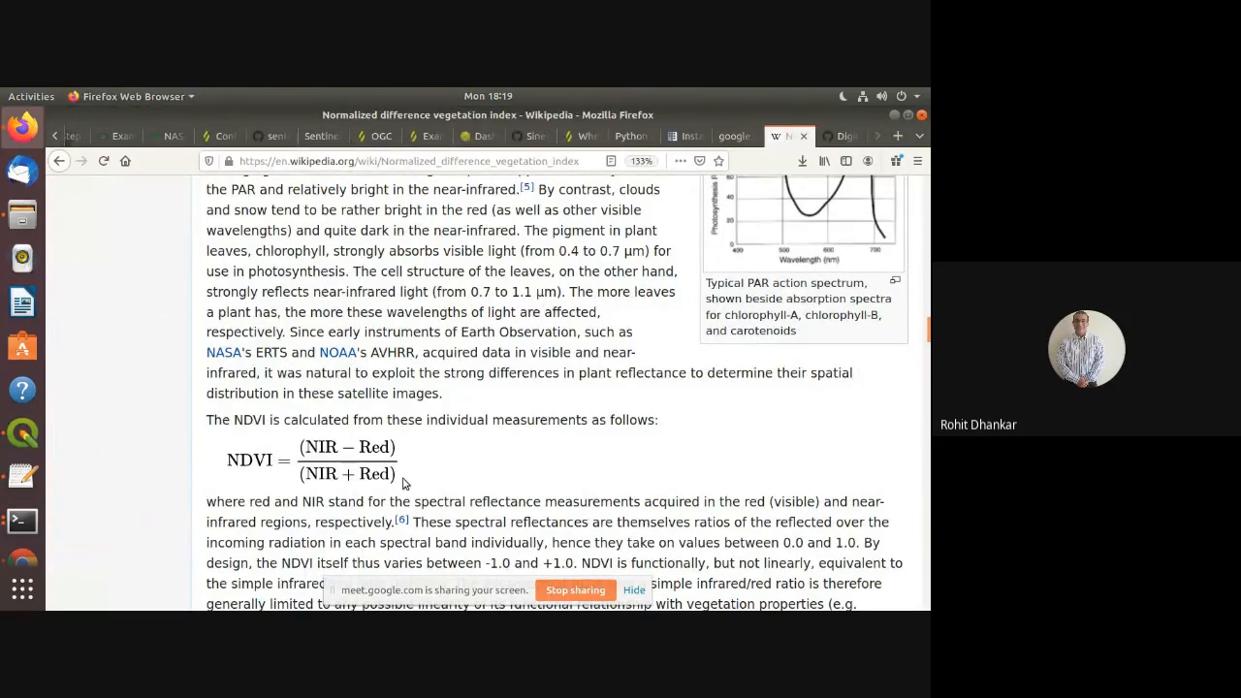
key(alt+Tab)
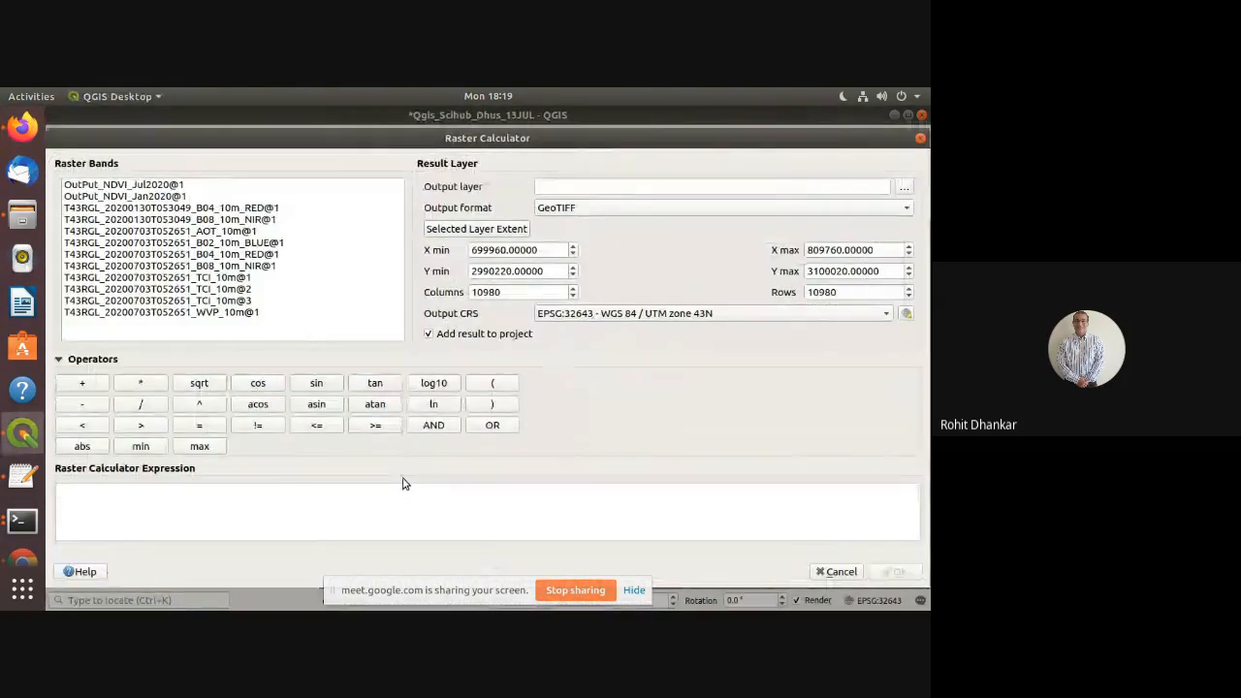
Enter the NDVI numerator as an opening bracket, T43RGL_20200130T053049_B08_10m_NIR@1 minus T43RGL_20200130T053049_B04_10m_RED@1
text(()
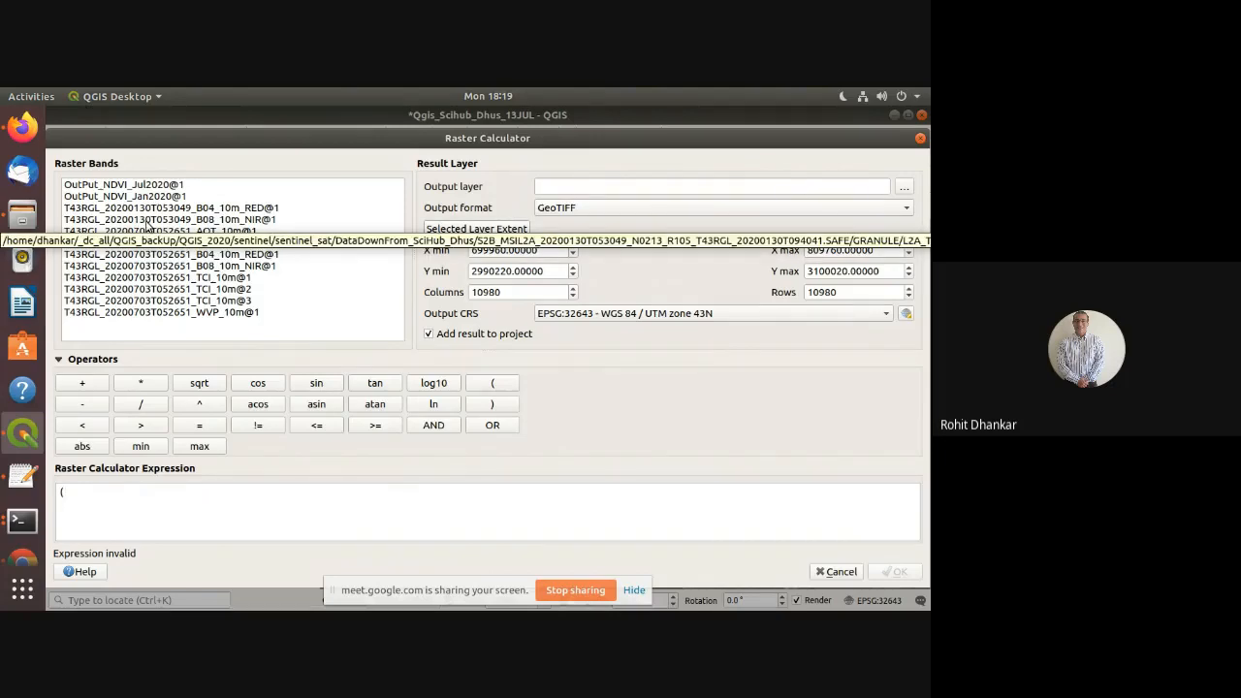
double_click(148, 220)
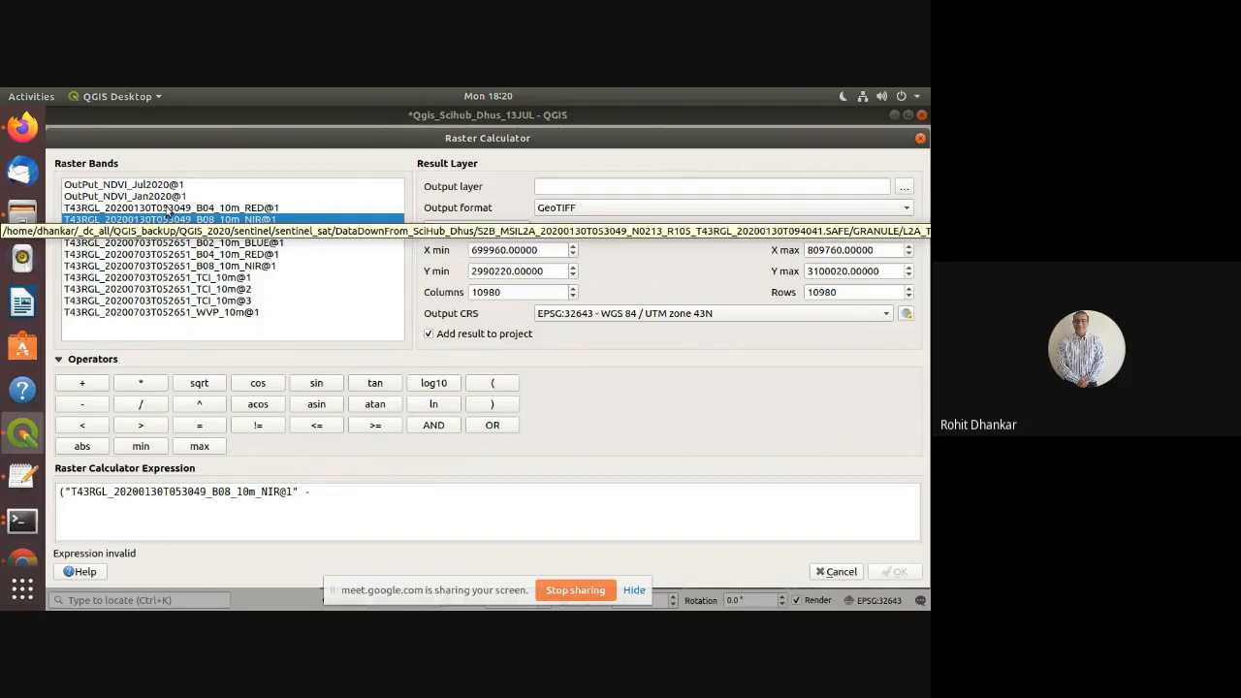
click(170, 208)
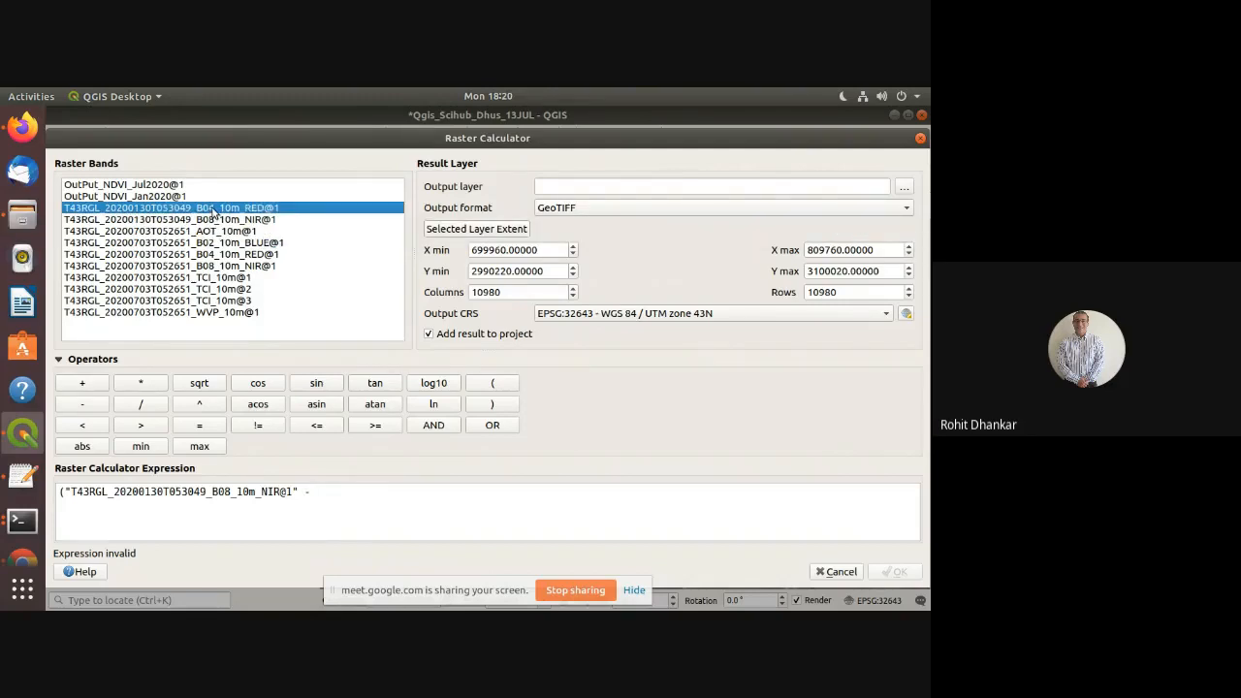
double_click(212, 211)
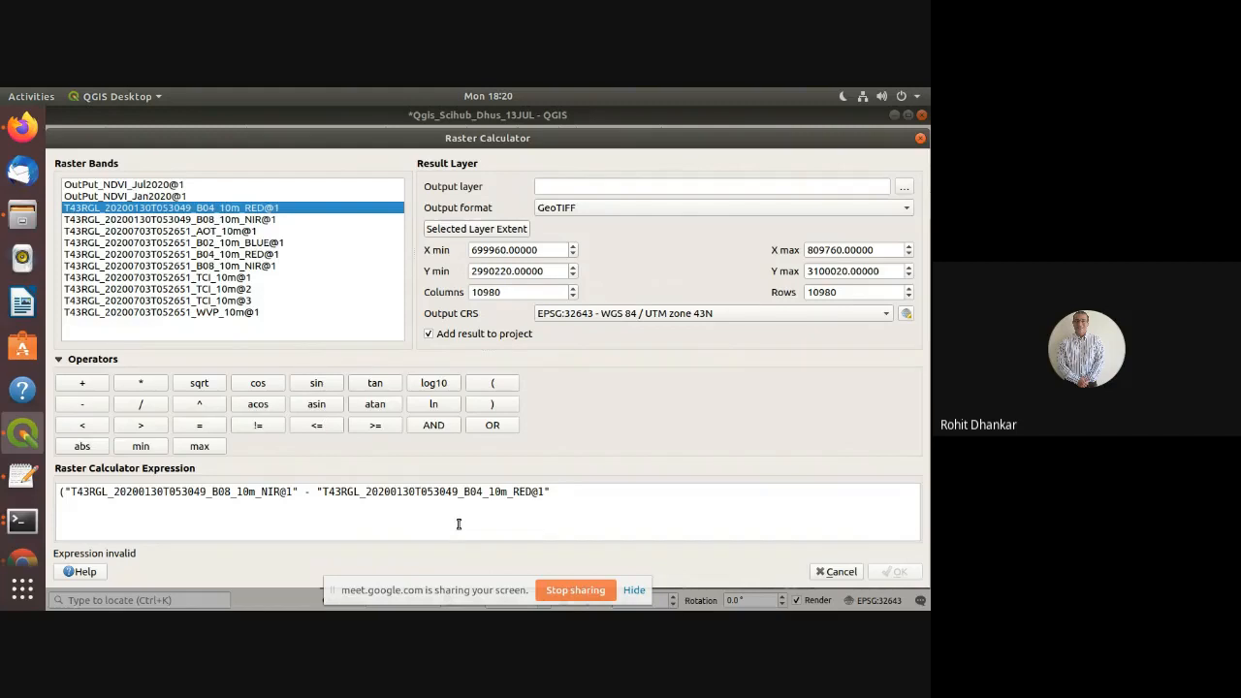
Close the numerator and divide it by the bracketed sum of the 20200130 B08_10m_NIR@1 and B04_10m_RED@1 bands
click(566, 490)
text() / ()
double_click(260, 220)
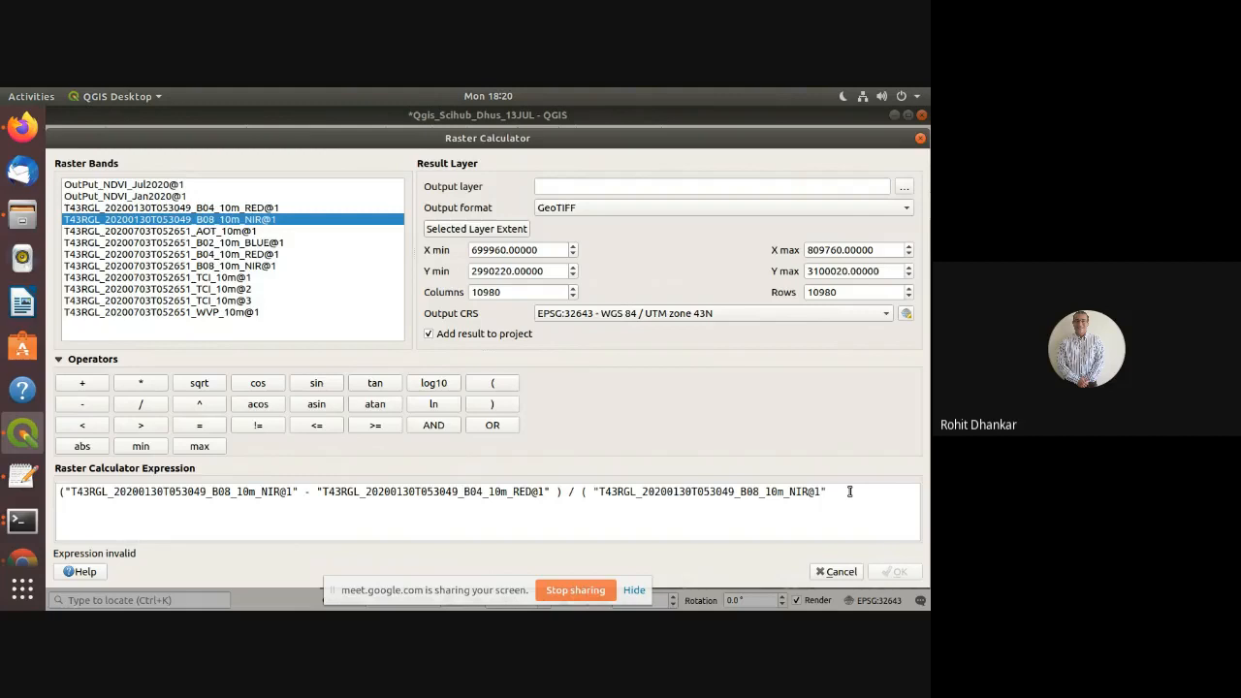
text(+)
double_click(250, 207)
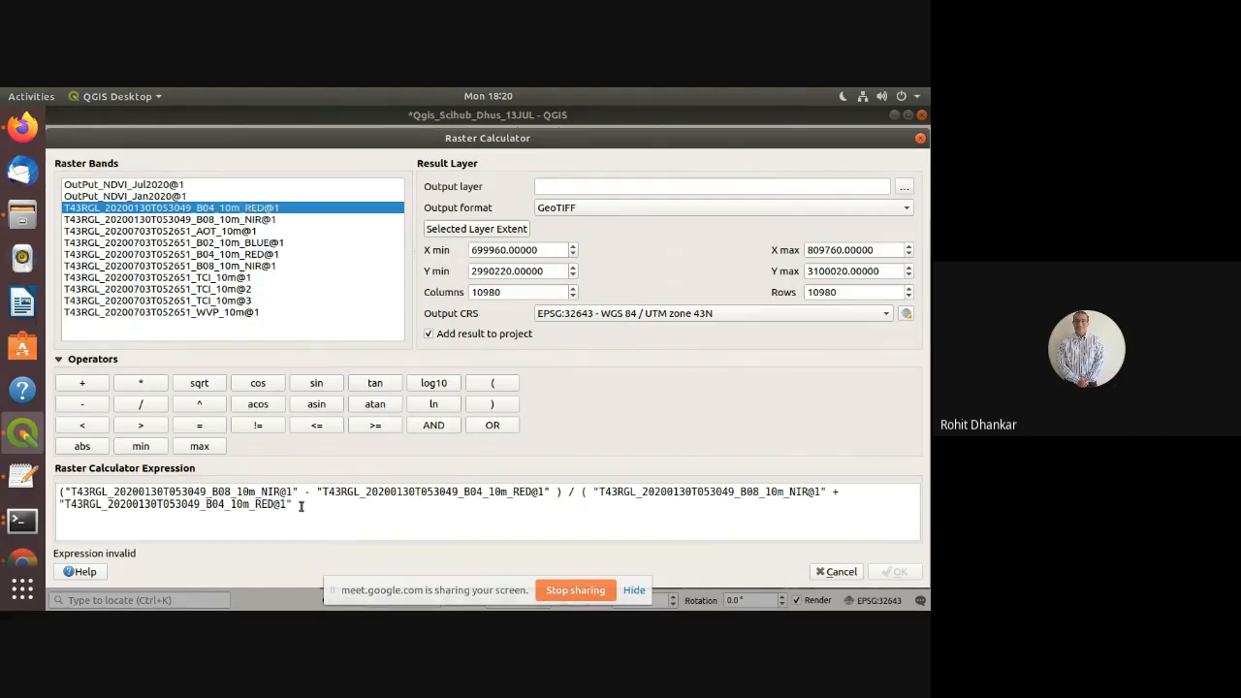
text())
Set the output layer to OutPut_NDVI_demo.tif in the OutPut_NDVI folder and run the raster calculation
click(606, 184)
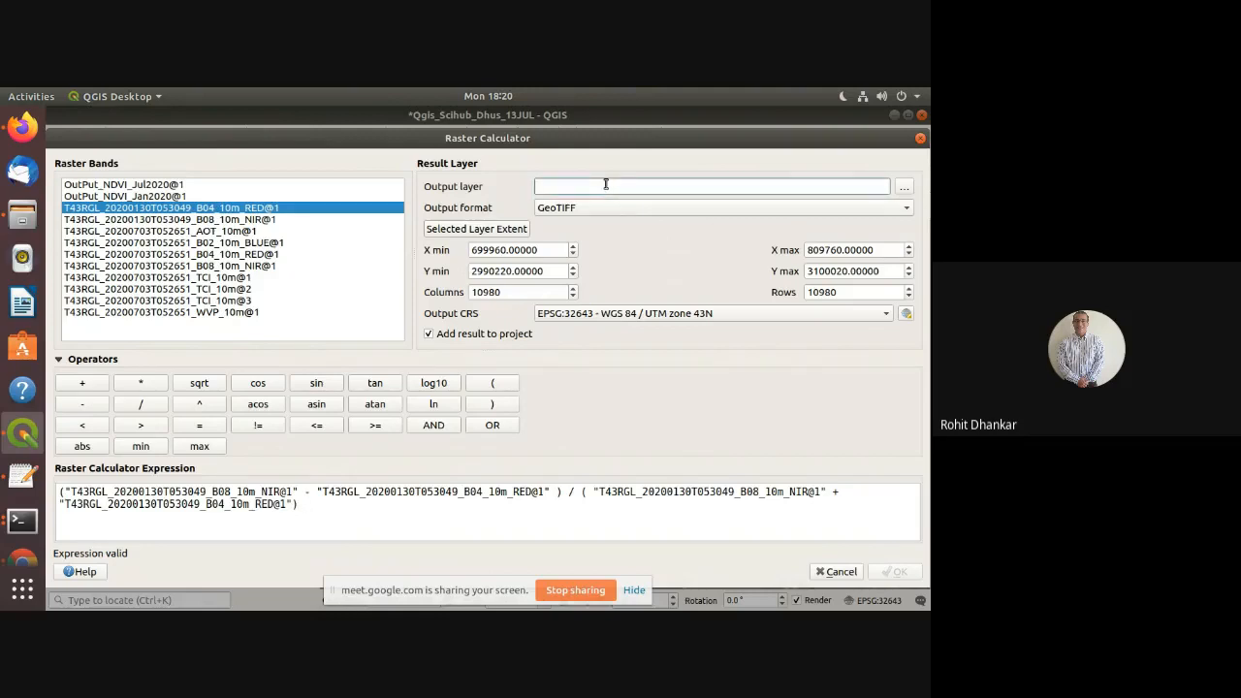
click(903, 189)
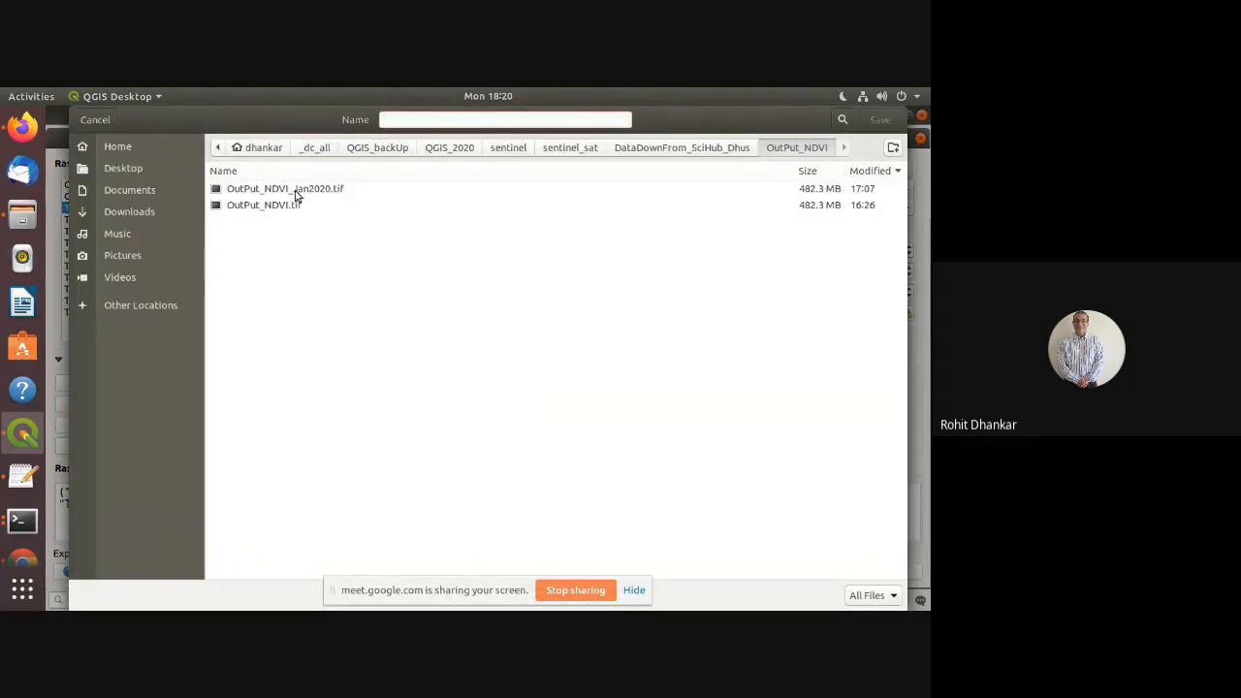
click(296, 191)
click(301, 206)
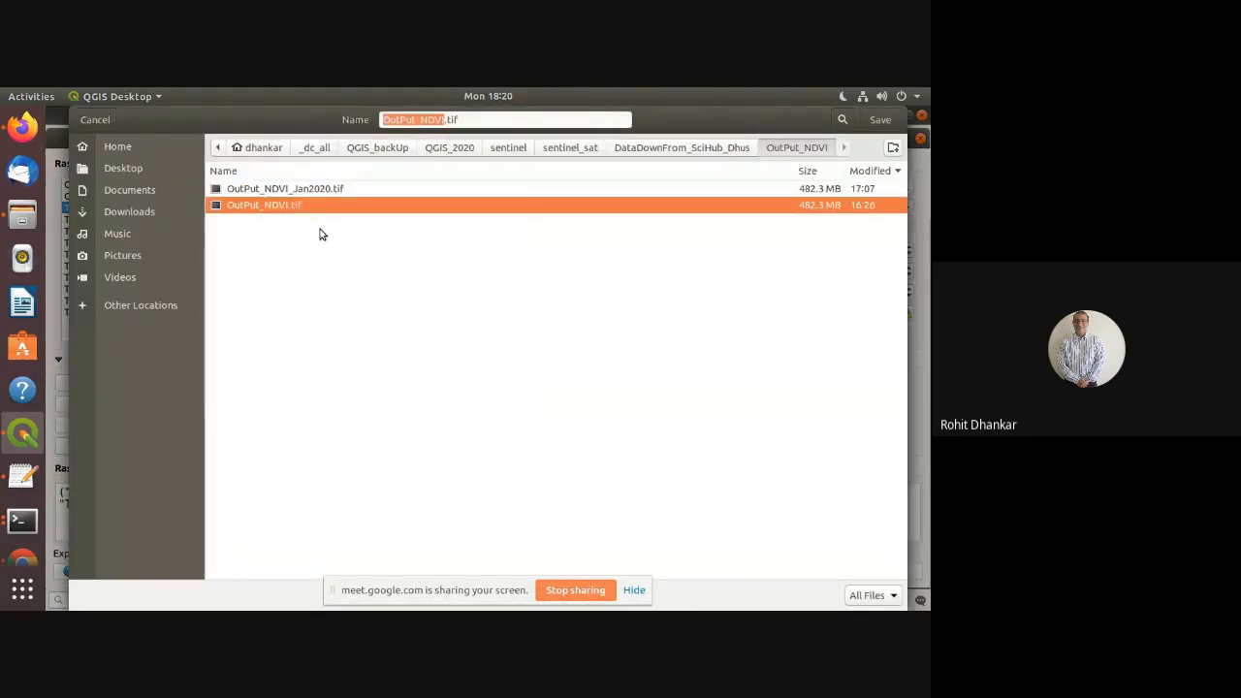
click(482, 121)
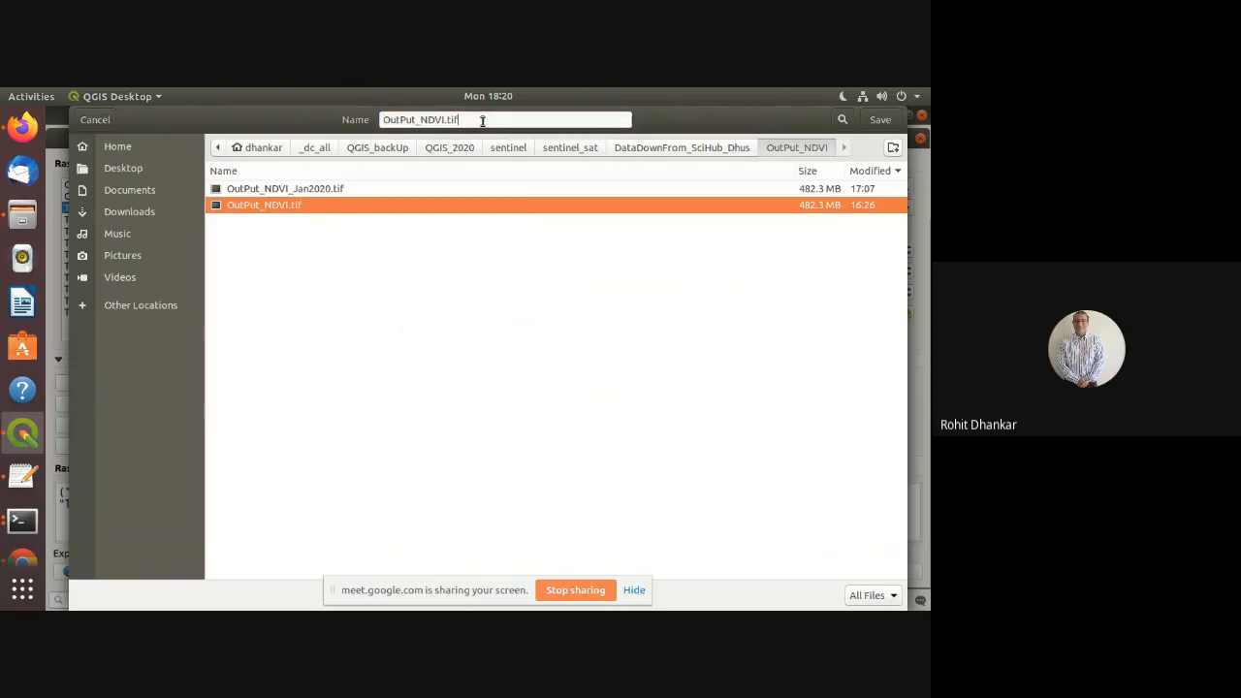
key(Left)
key(Left)
key(Left)
key(Left)
text(_demo)
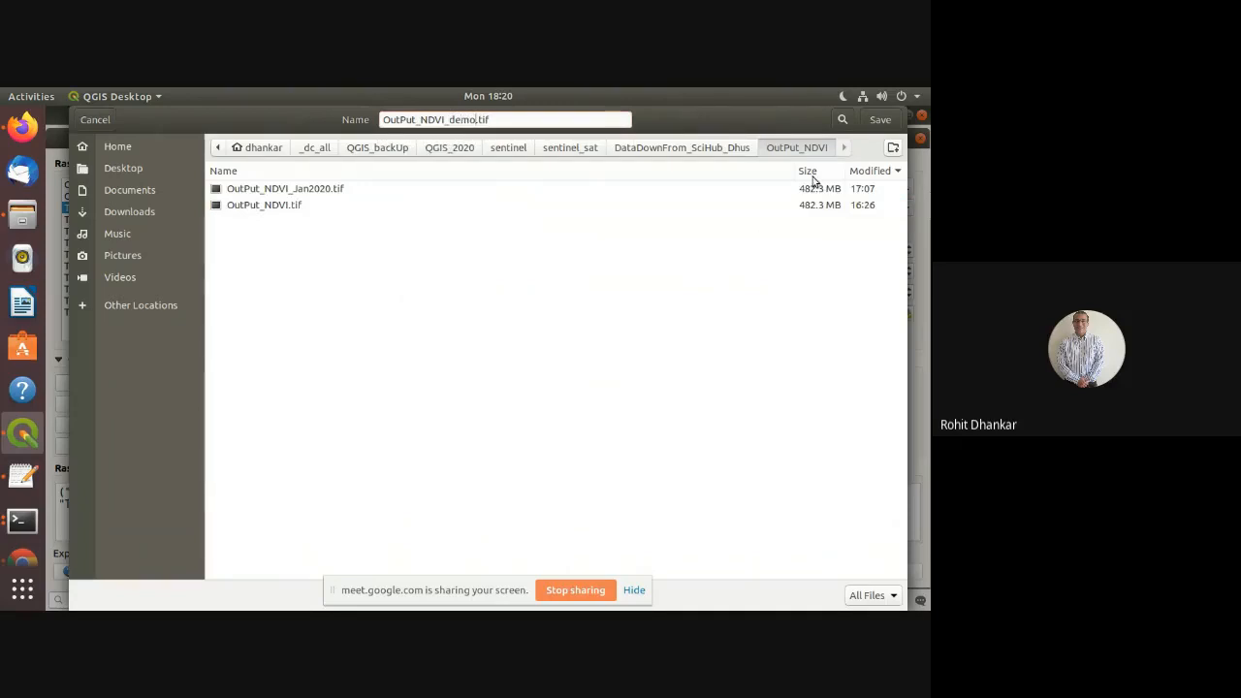
click(888, 127)
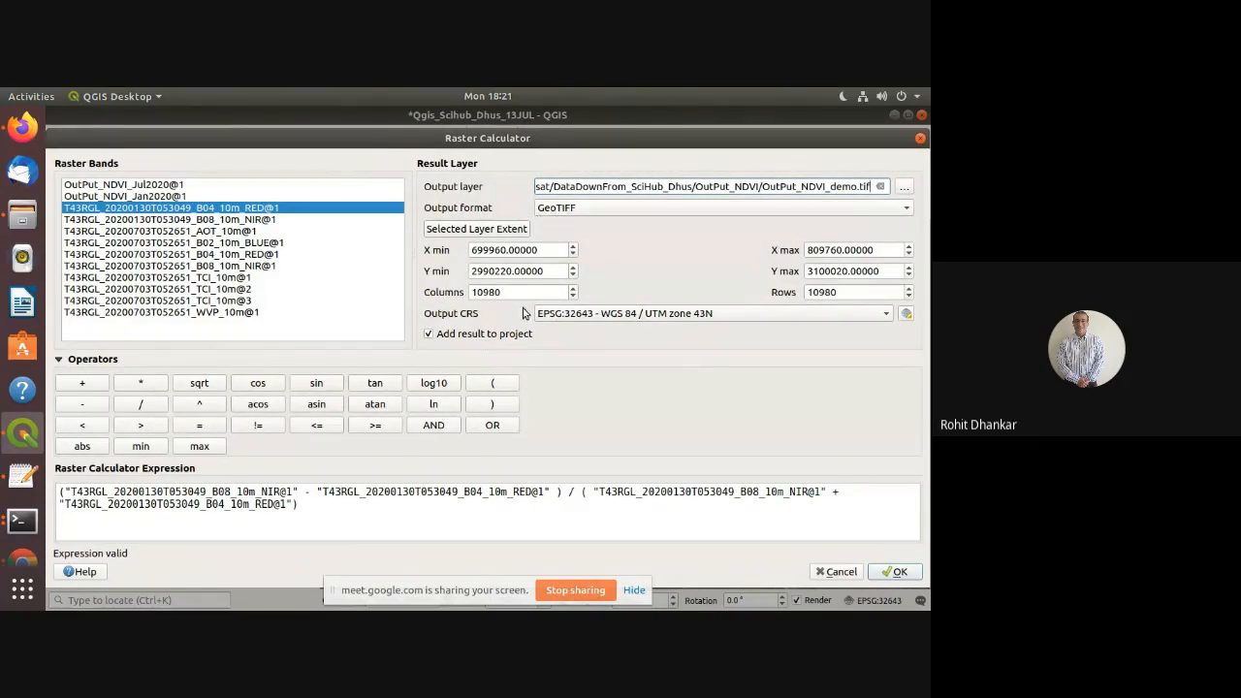
mouse_move(554, 317)
click(896, 574)
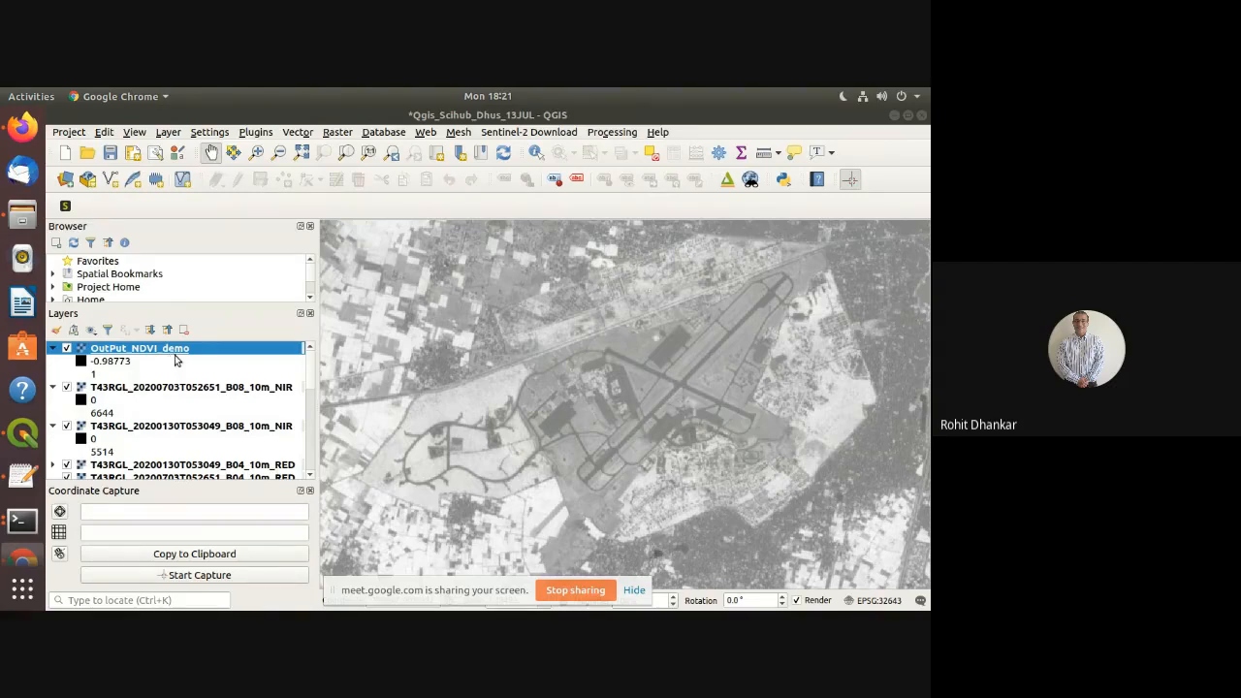
Move the OutPut_NDVI_Jan2020 layer to the top of the layer stack
scroll(175, 426, down, 2)
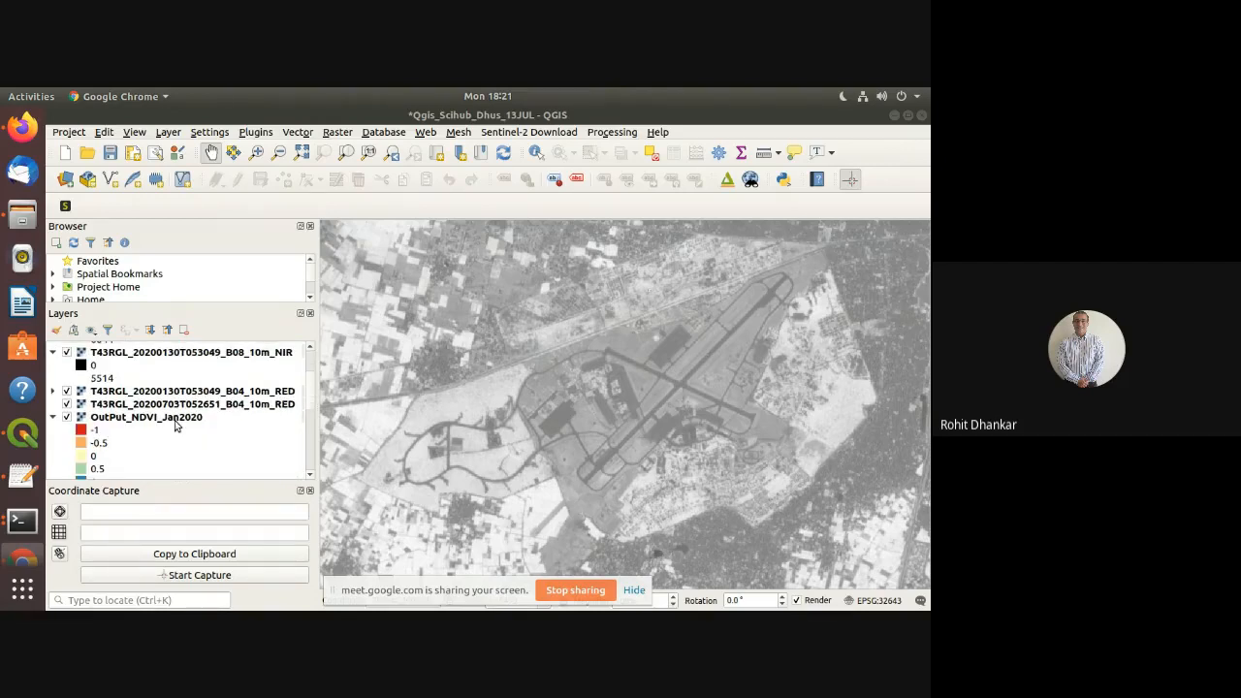
click(175, 419)
right_click(175, 423)
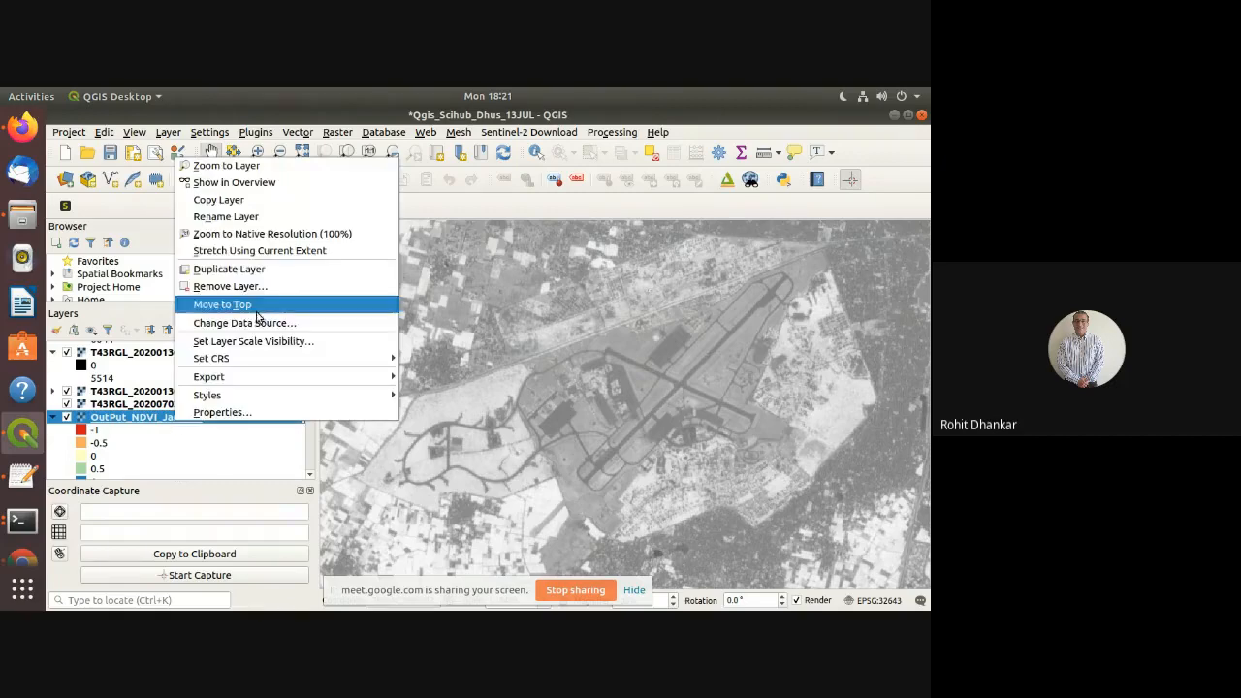
click(254, 310)
scroll(206, 393, up, 2)
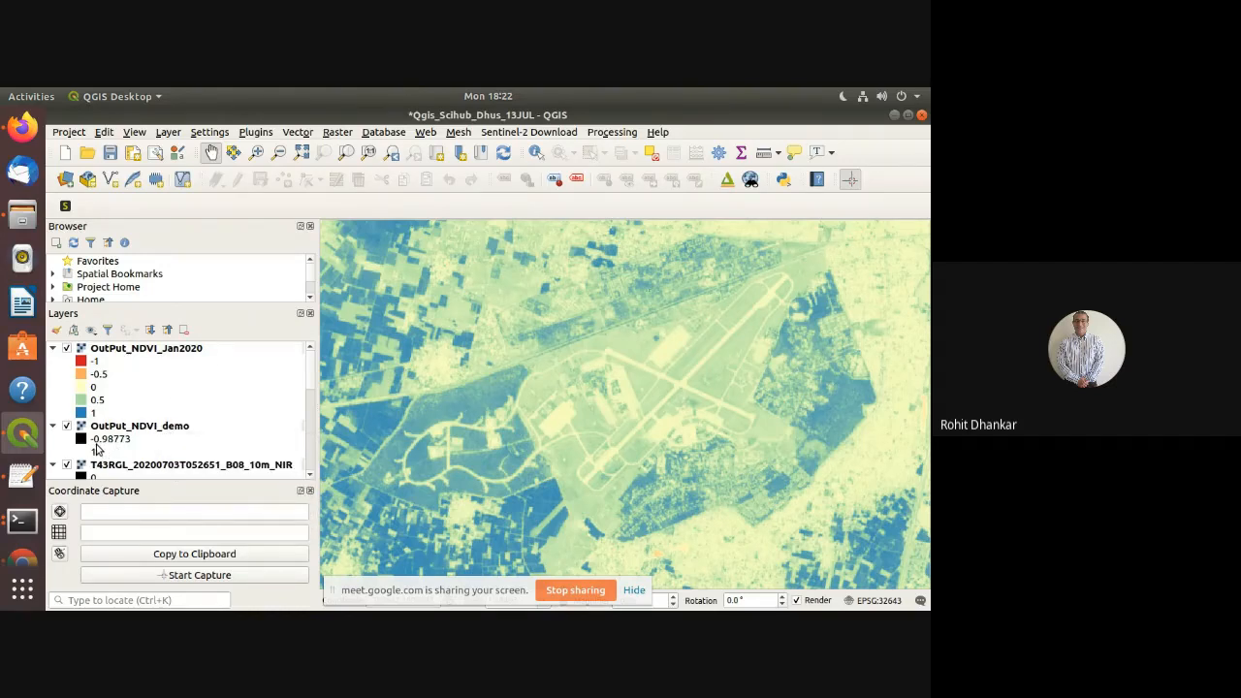
Open the symbology properties of the OutPut_NDVI_demo layer and set its render type to Singleband pseudocolor
click(155, 432)
right_click(155, 433)
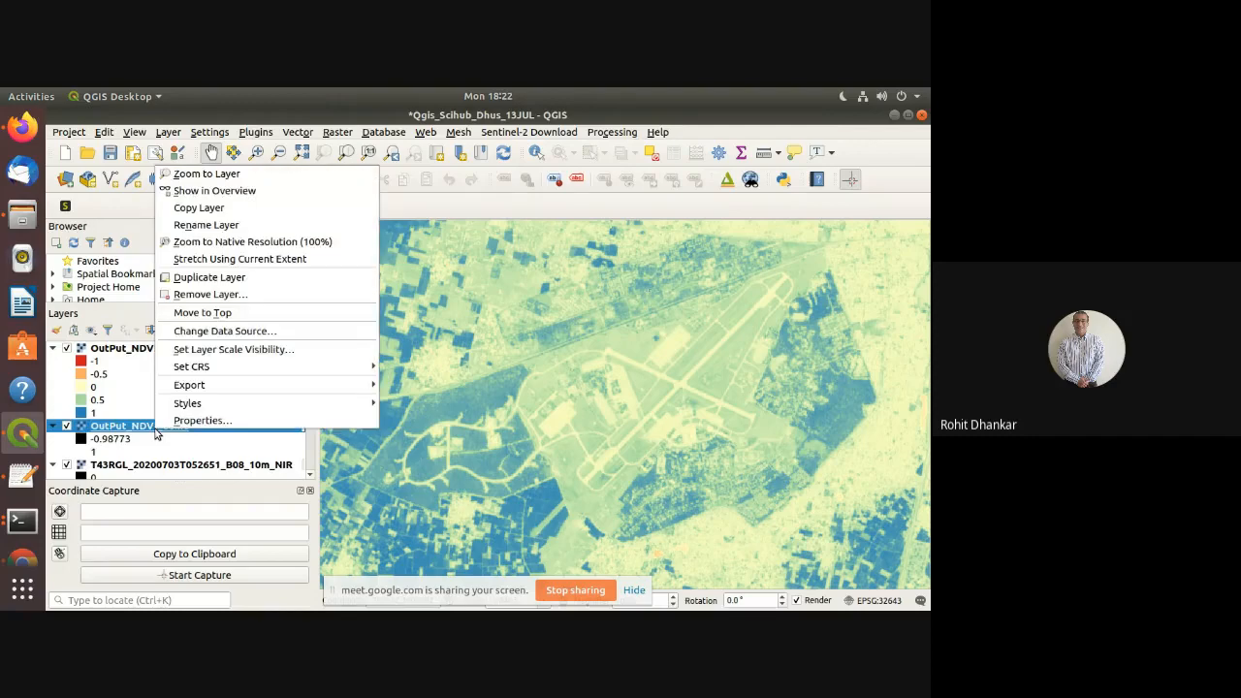
click(180, 420)
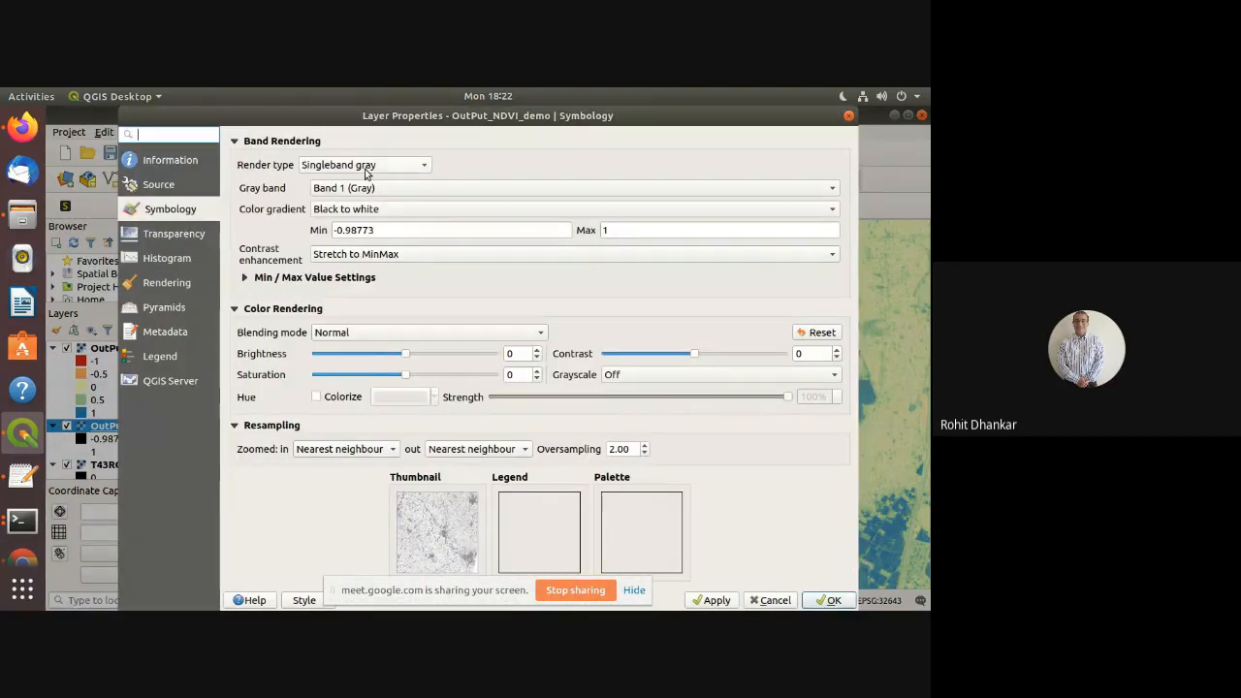
click(407, 171)
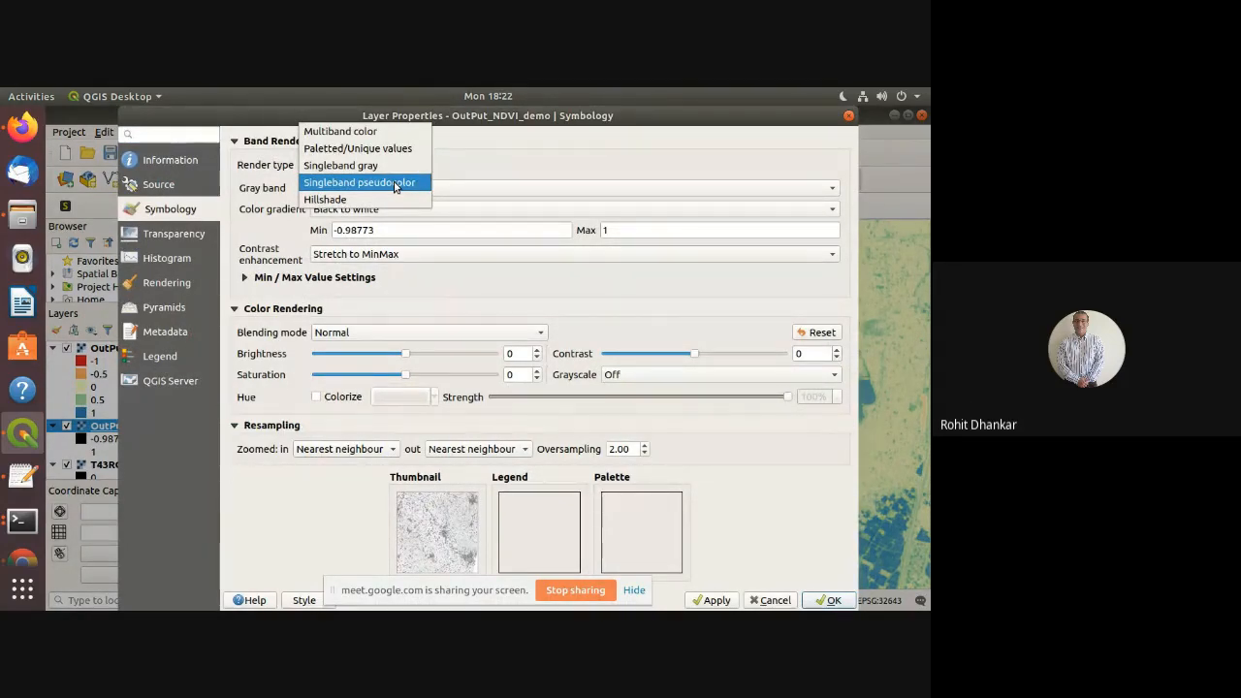
click(394, 183)
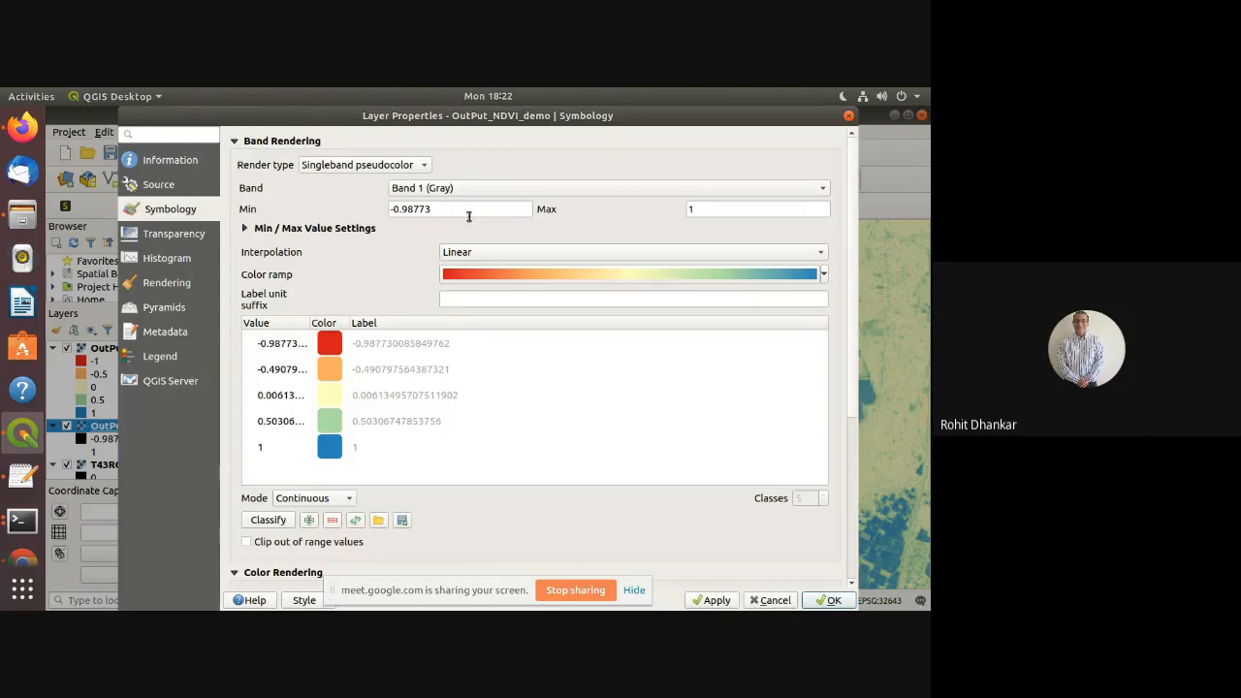
Set the pseudocolor minimum value of OutPut_NDVI_demo to -1
click(466, 208)
key(BackSpace)
key(BackSpace)
key(BackSpace)
key(BackSpace)
key(BackSpace)
key(BackSpace)
key(BackSpace)
key(BackSpace)
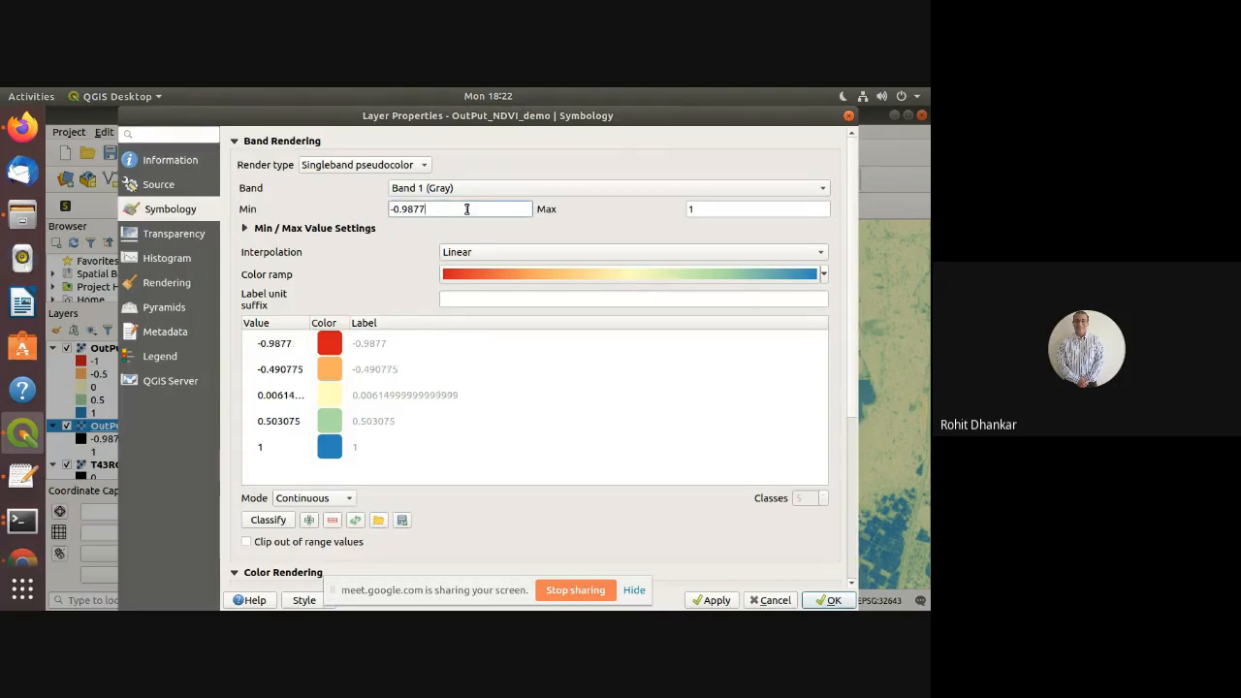
text(-1)
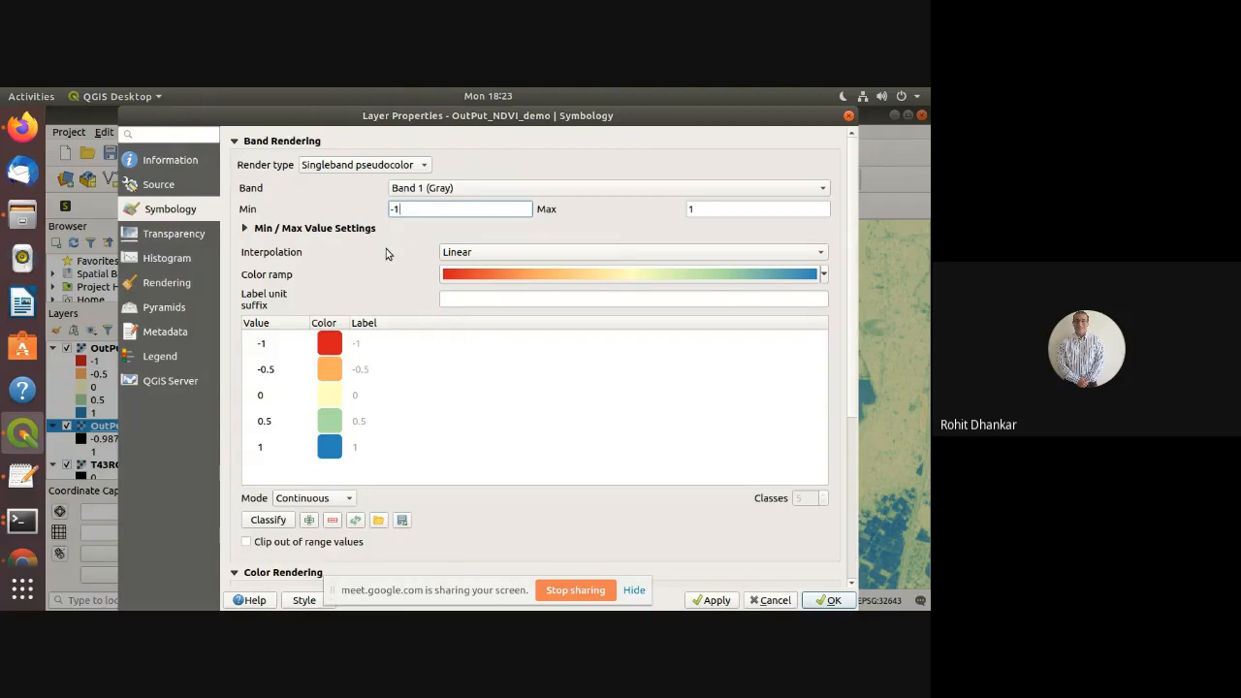
Choose the Spectral color ramp for OutPut_NDVI_demo, apply the symbology and close the layer properties
click(823, 276)
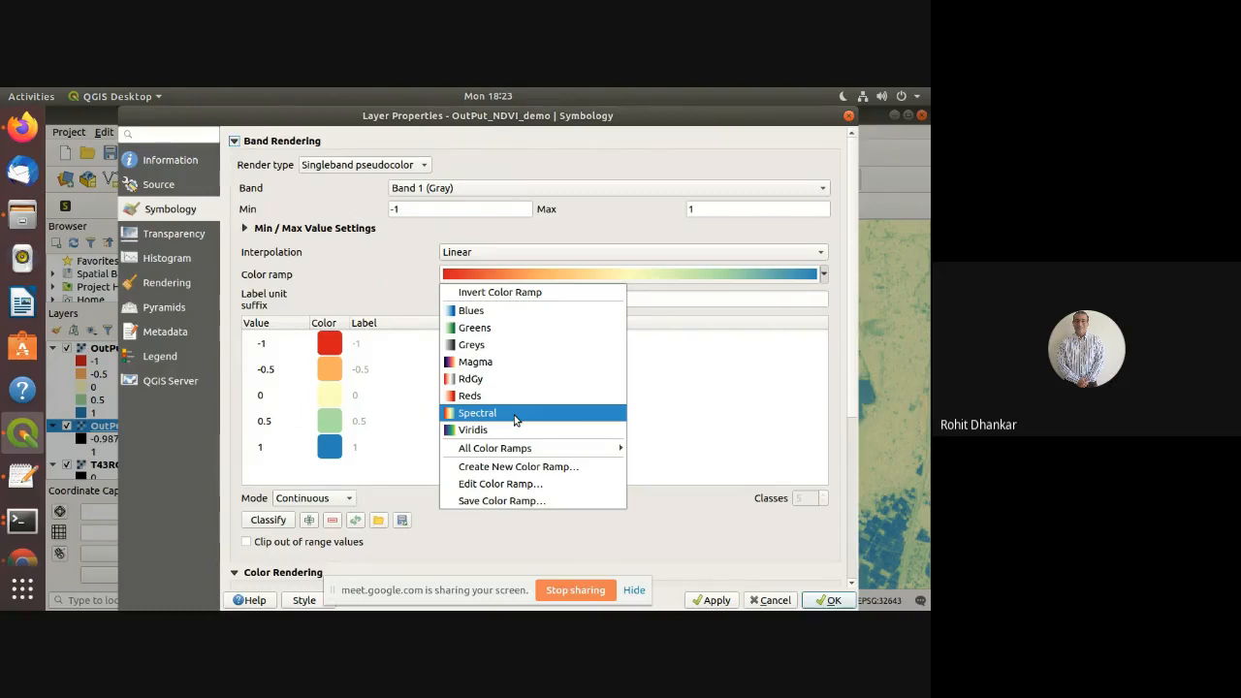
click(516, 416)
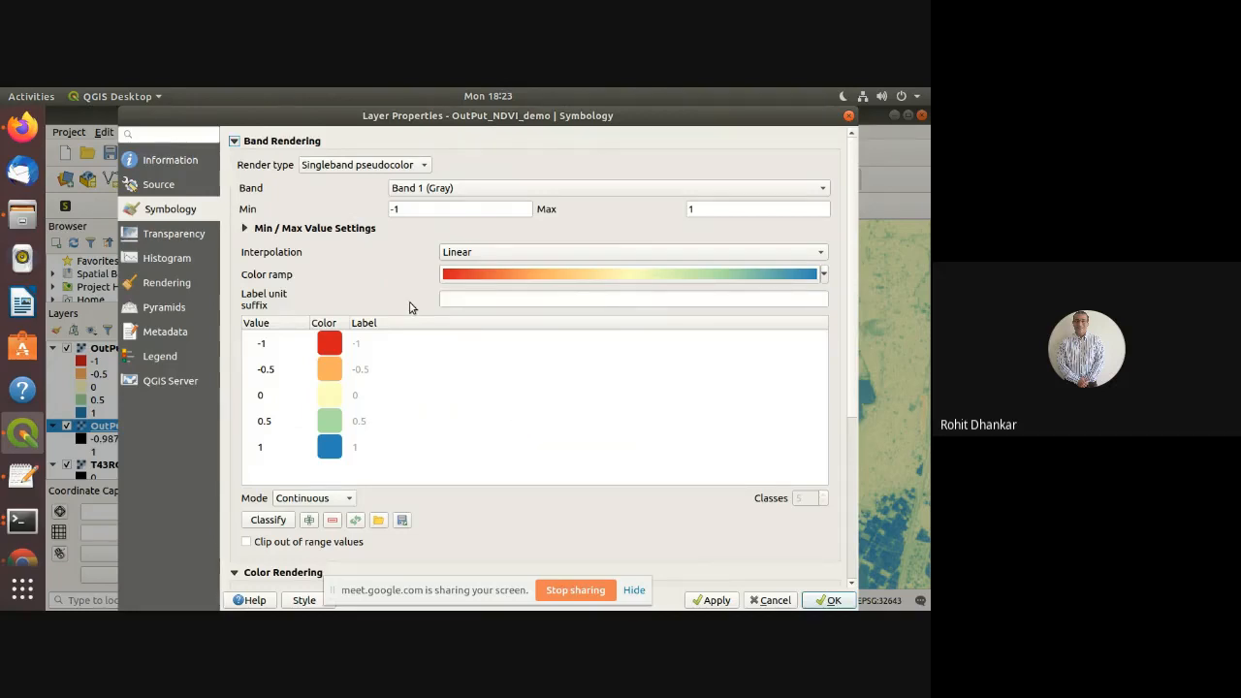
click(824, 276)
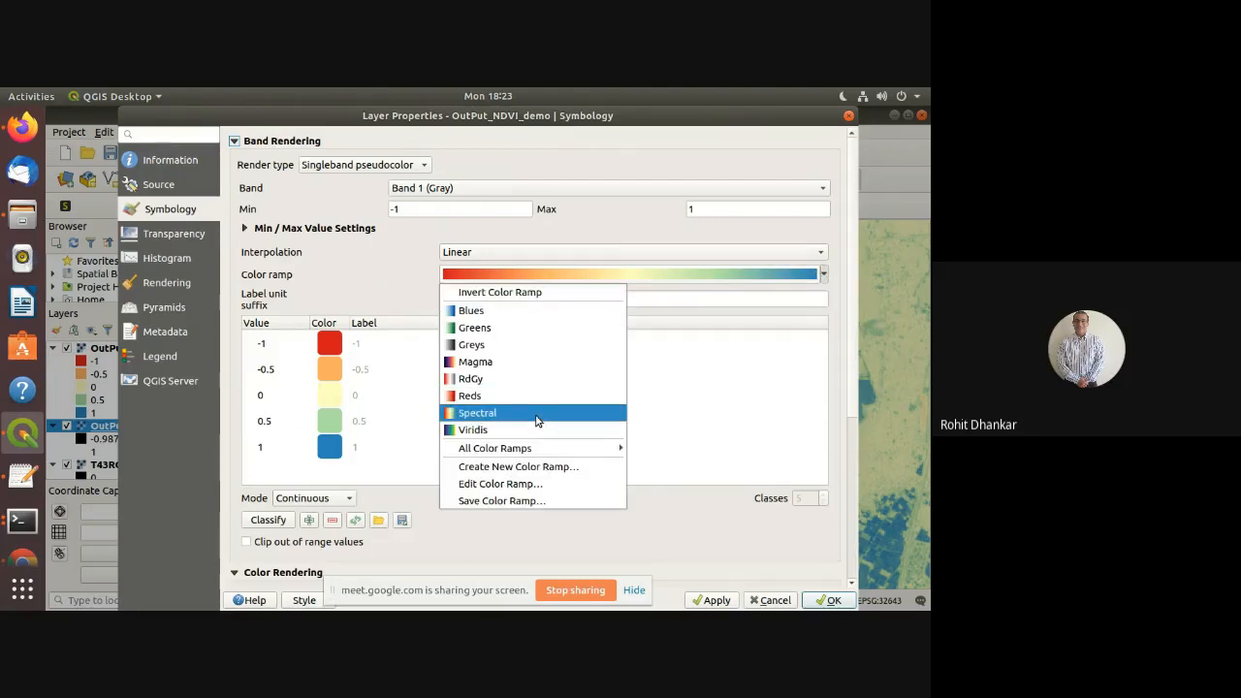
click(536, 417)
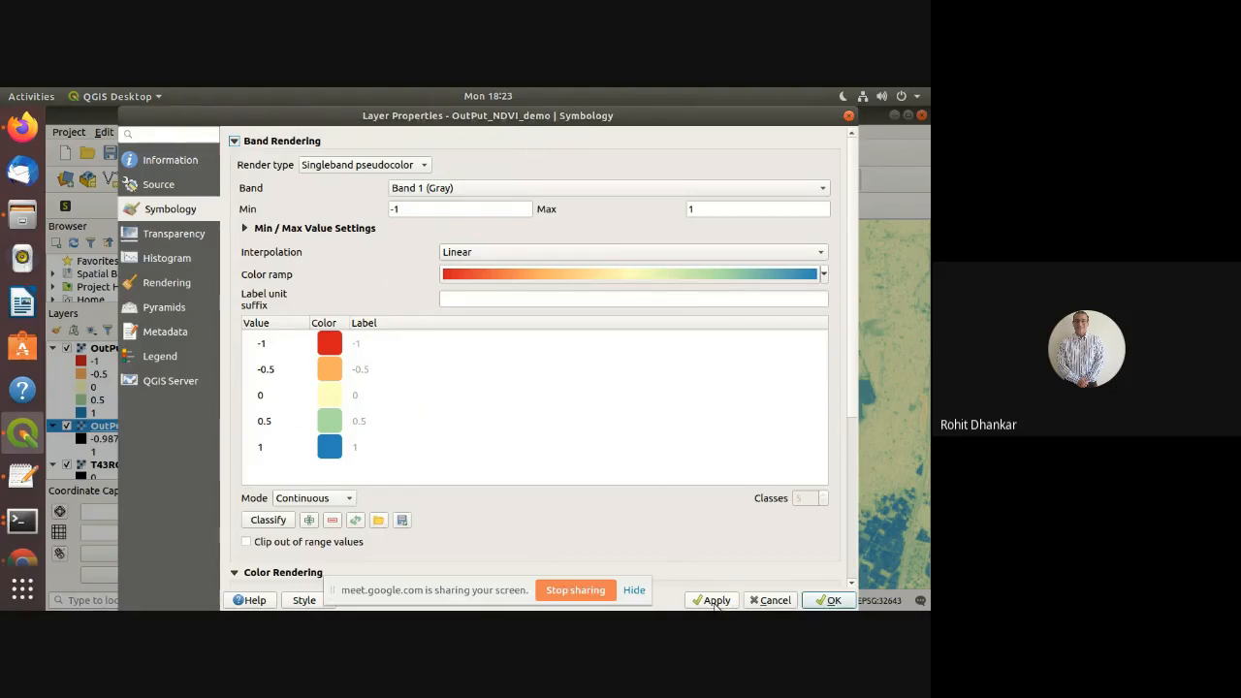
click(712, 600)
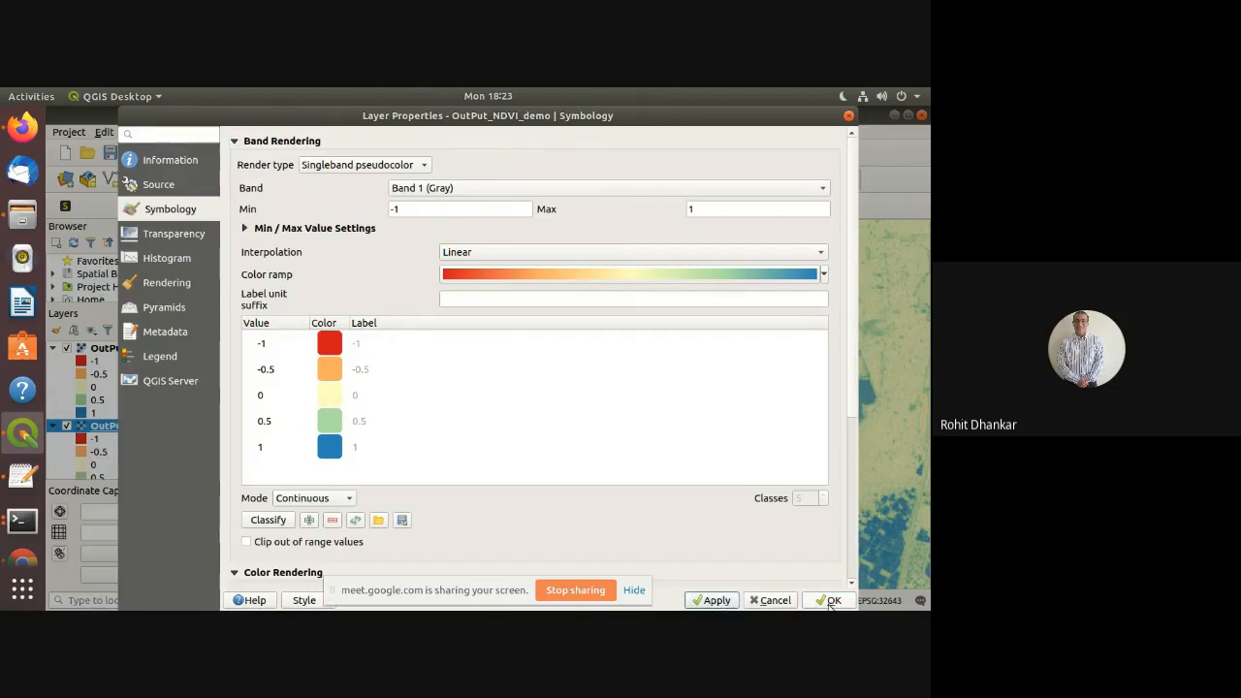
click(830, 600)
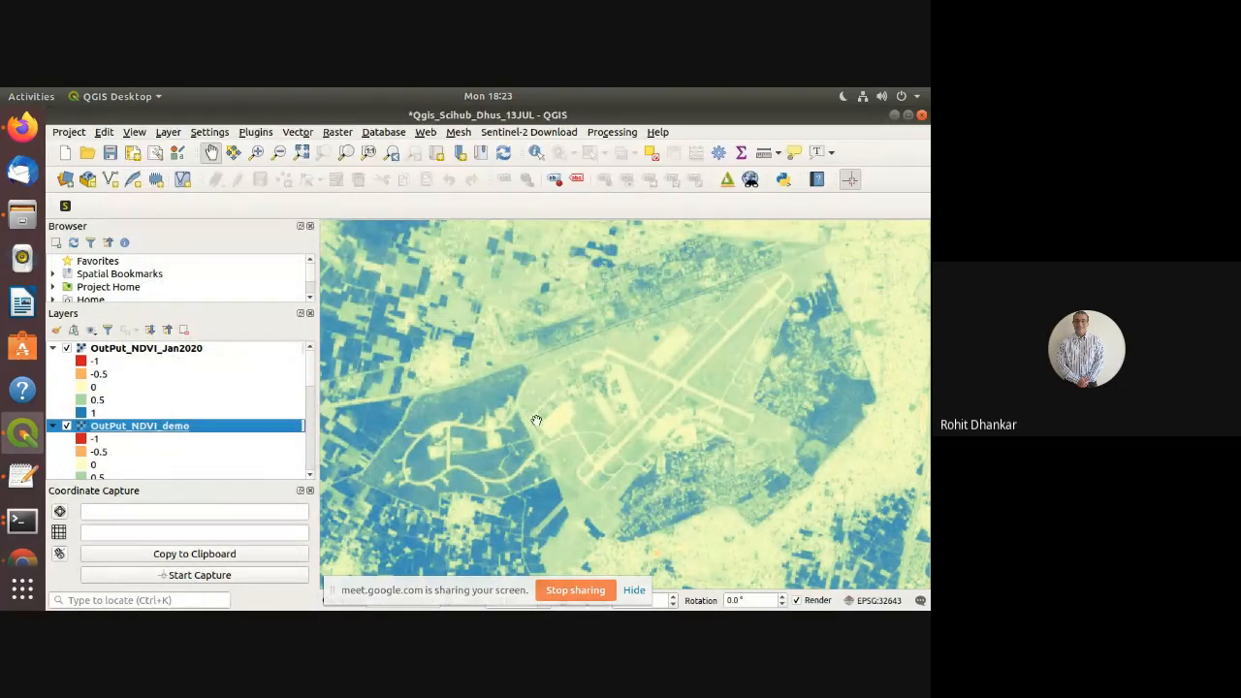
Move OutPut_NDVI_demo to the top of the layer stack and place OutPut_NDVI_Jul2020 above it
right_click(162, 432)
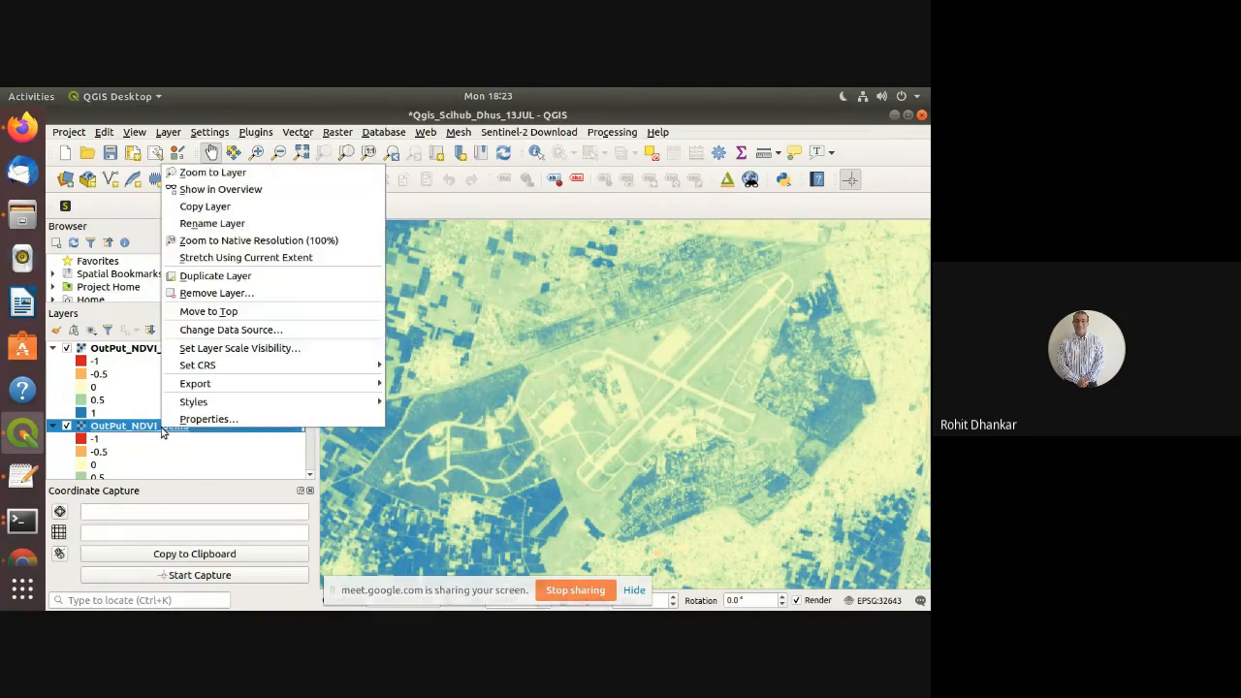
click(234, 312)
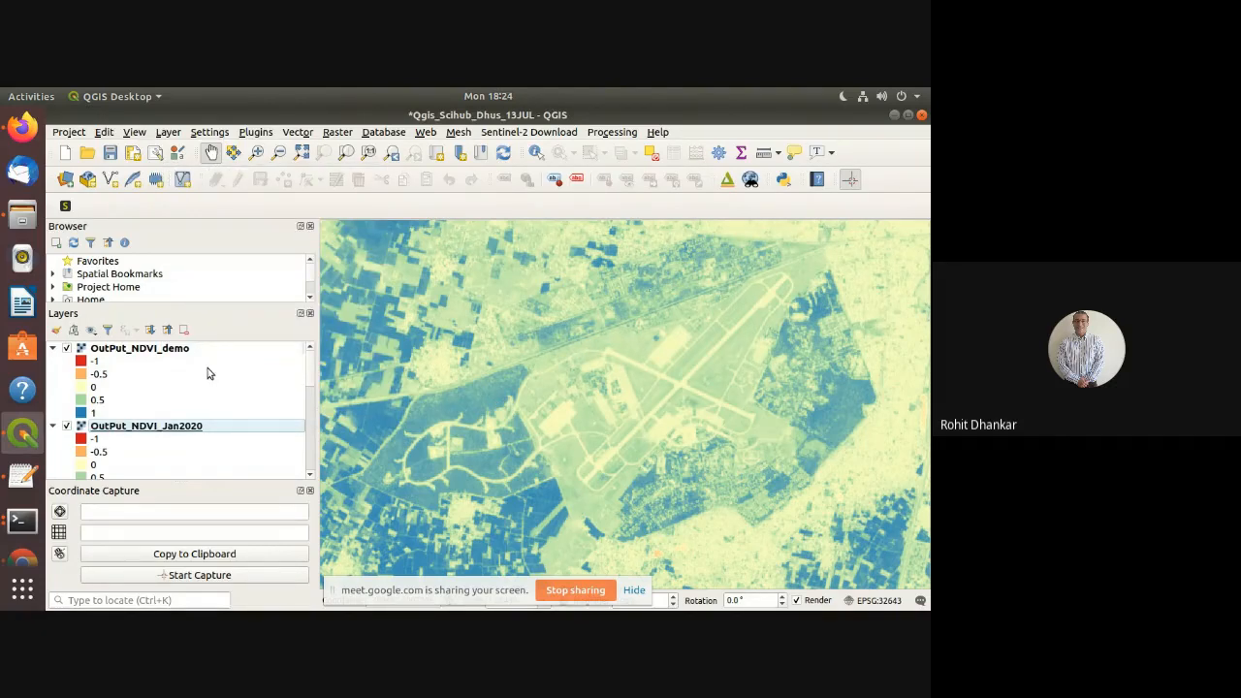
scroll(214, 373, down, 1)
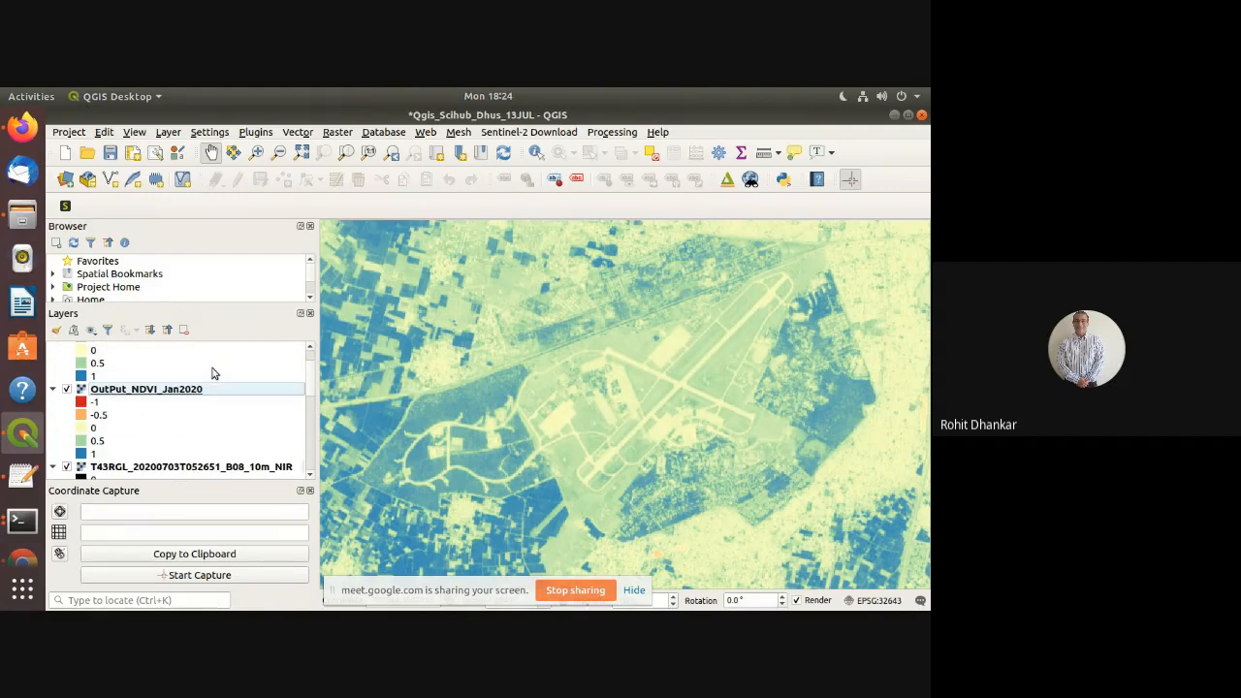
scroll(213, 373, down, 6)
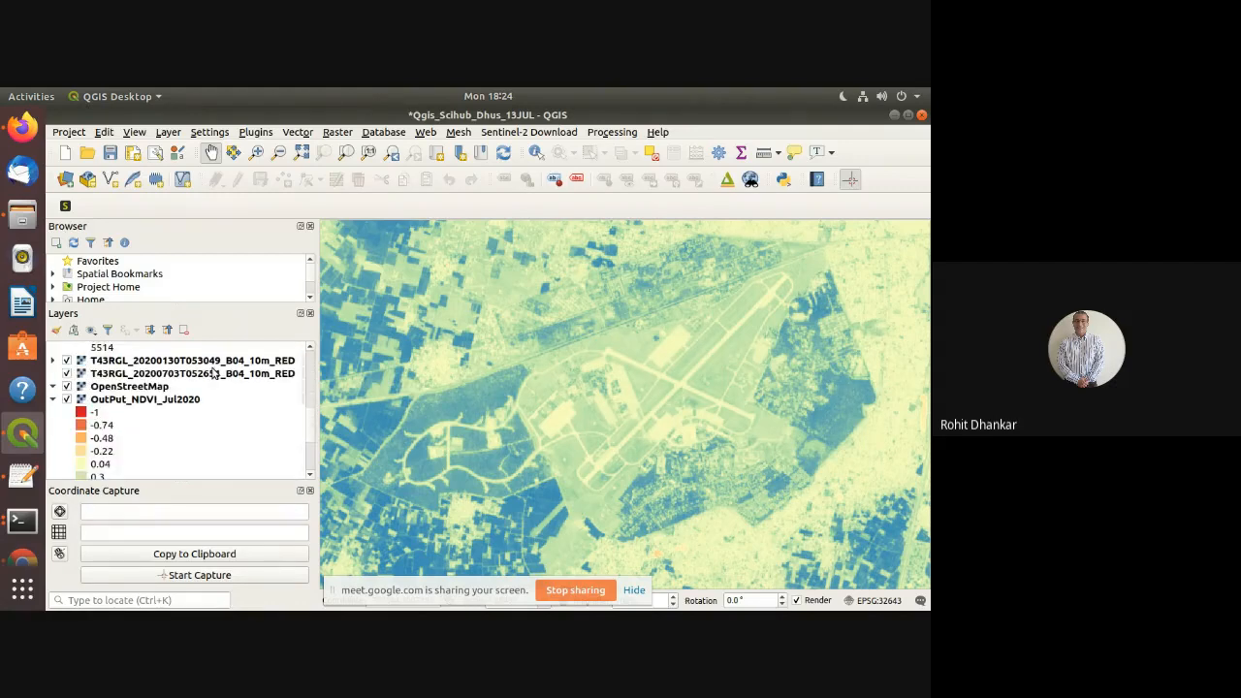
scroll(213, 374, down, 1)
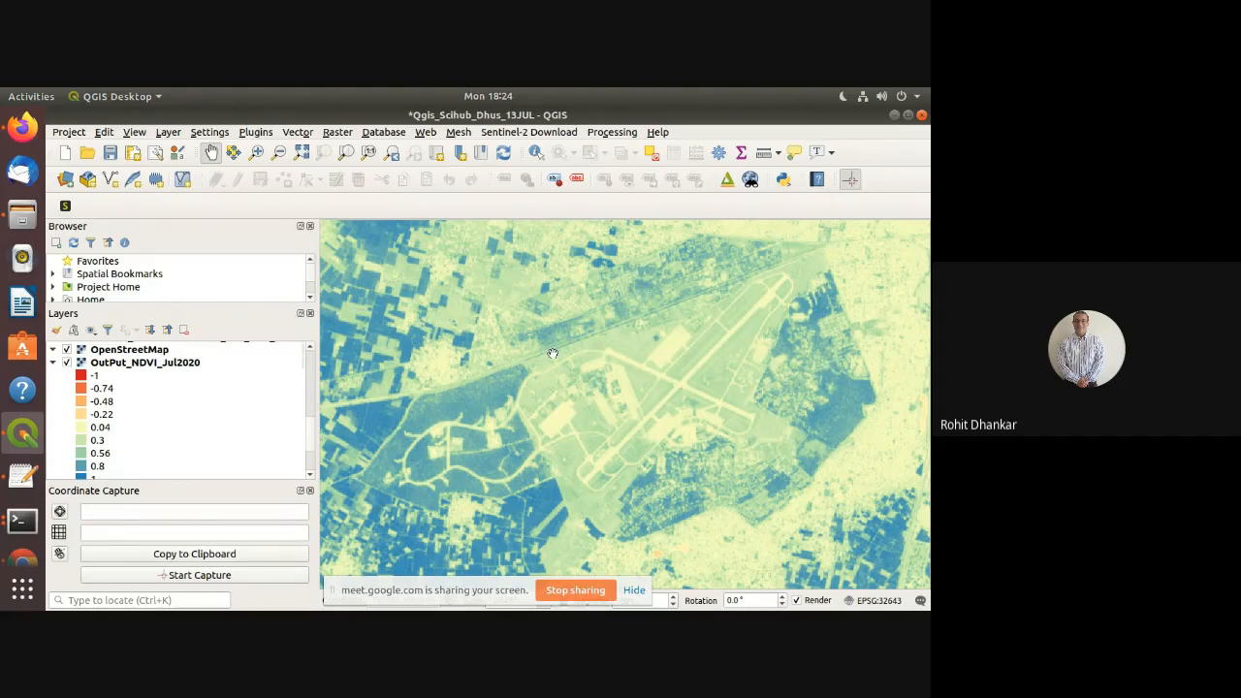
key(alt+Tab)
right_click(163, 367)
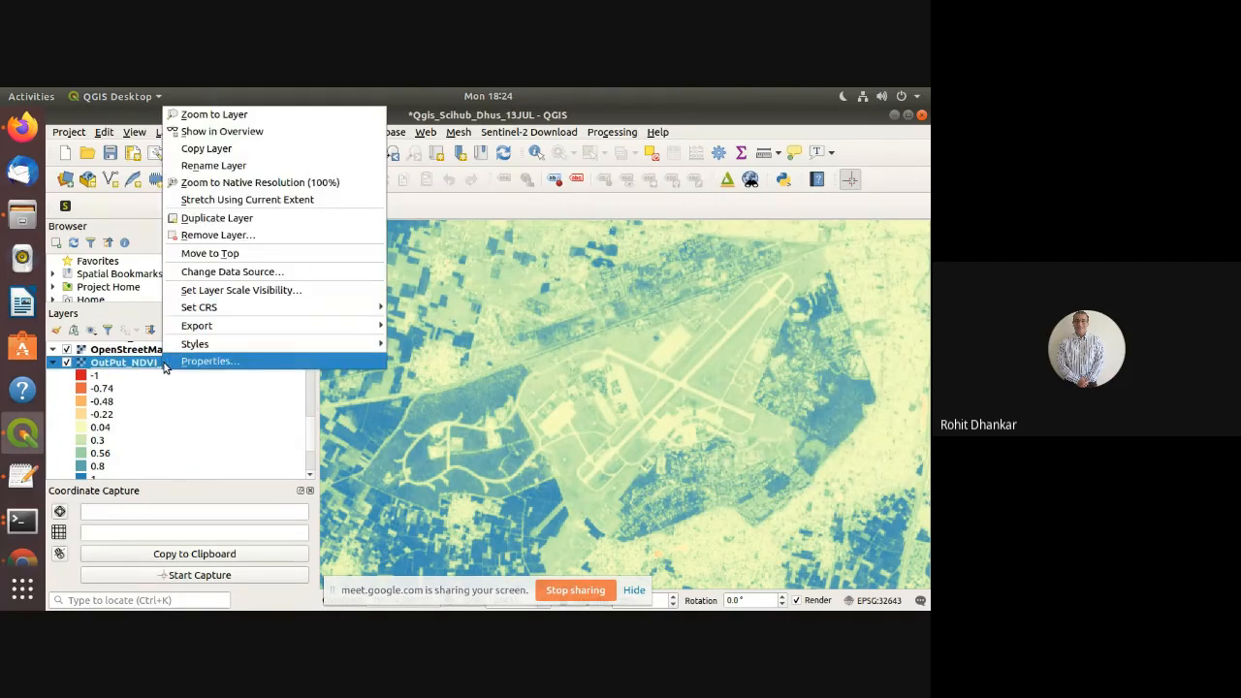
click(262, 256)
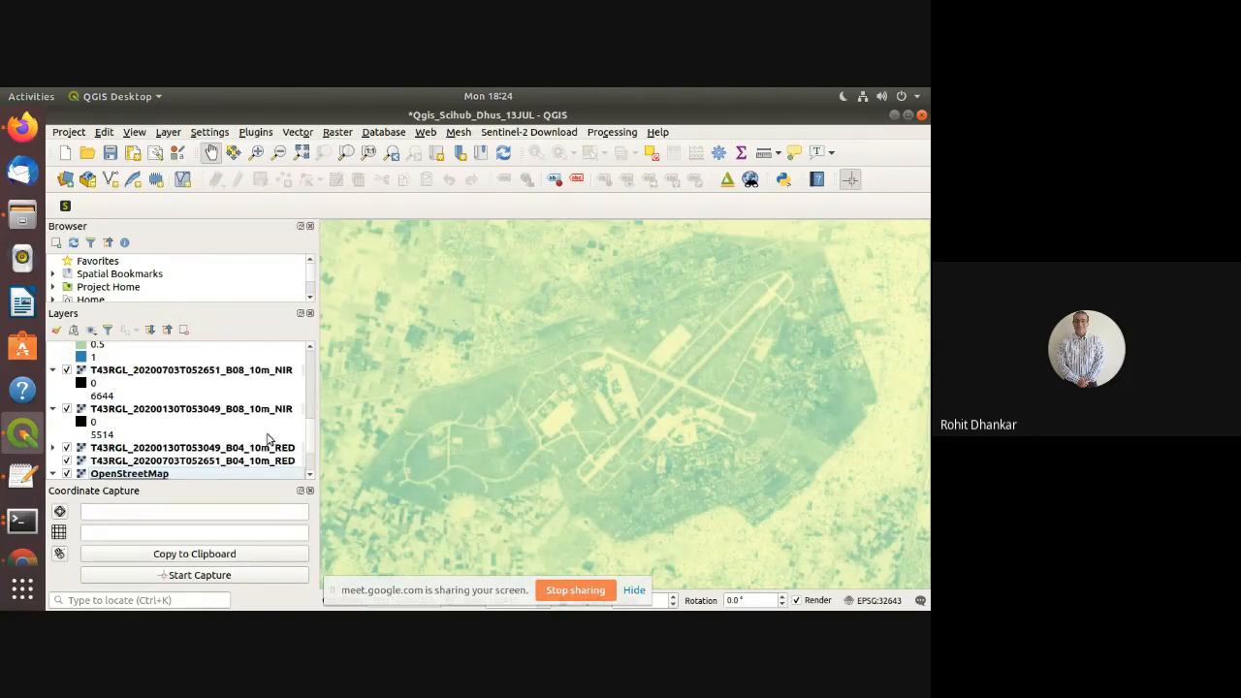
scroll(289, 410, up, 5)
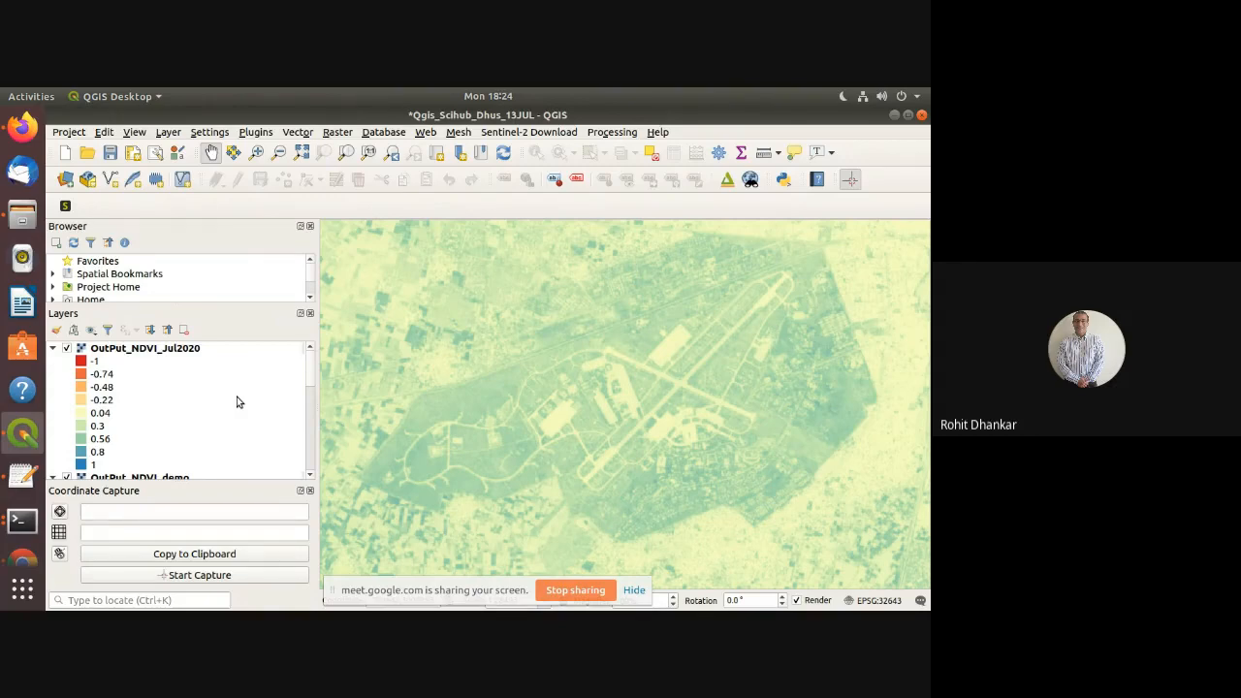
Bring the OutPut_NDVI_demo layer back to the top, above OutPut_NDVI_Jul2020
scroll(236, 397, down, 1)
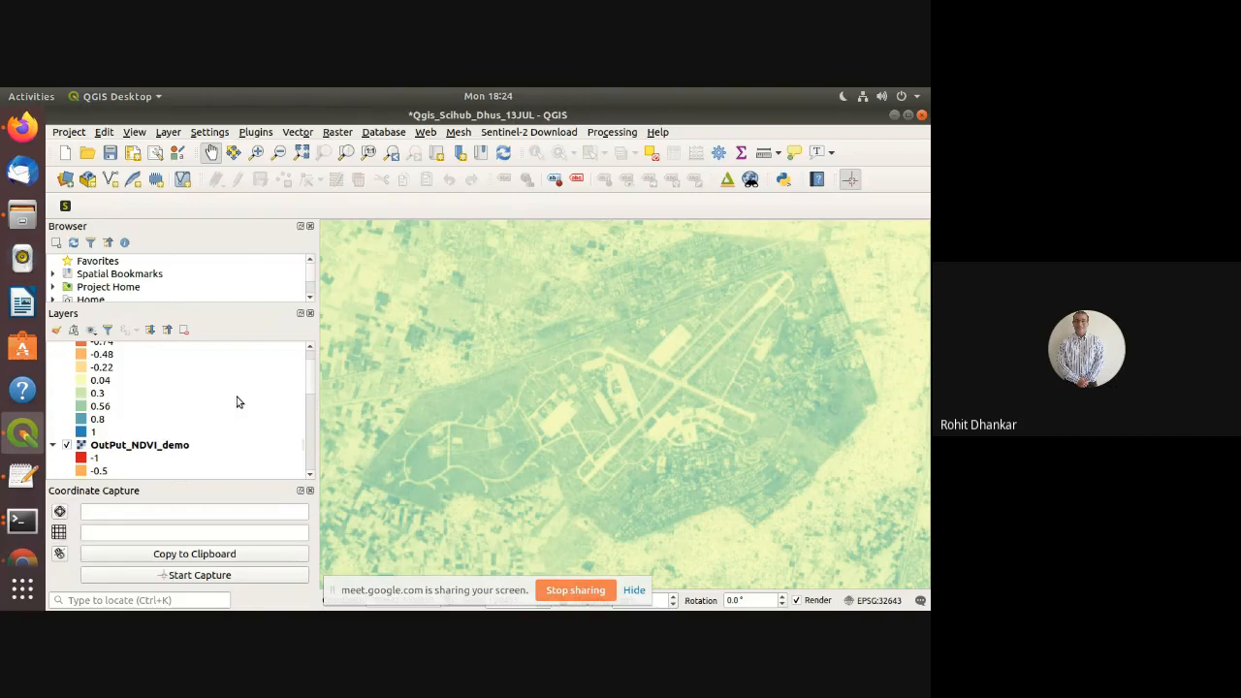
right_click(143, 448)
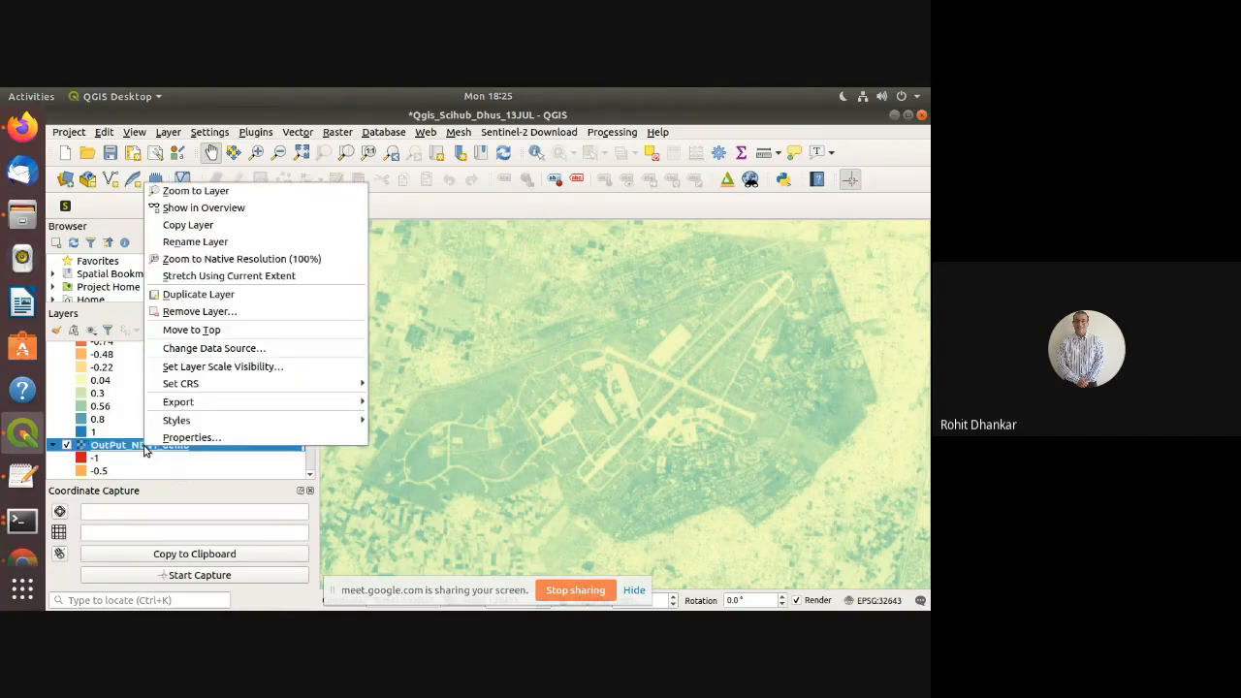
click(192, 331)
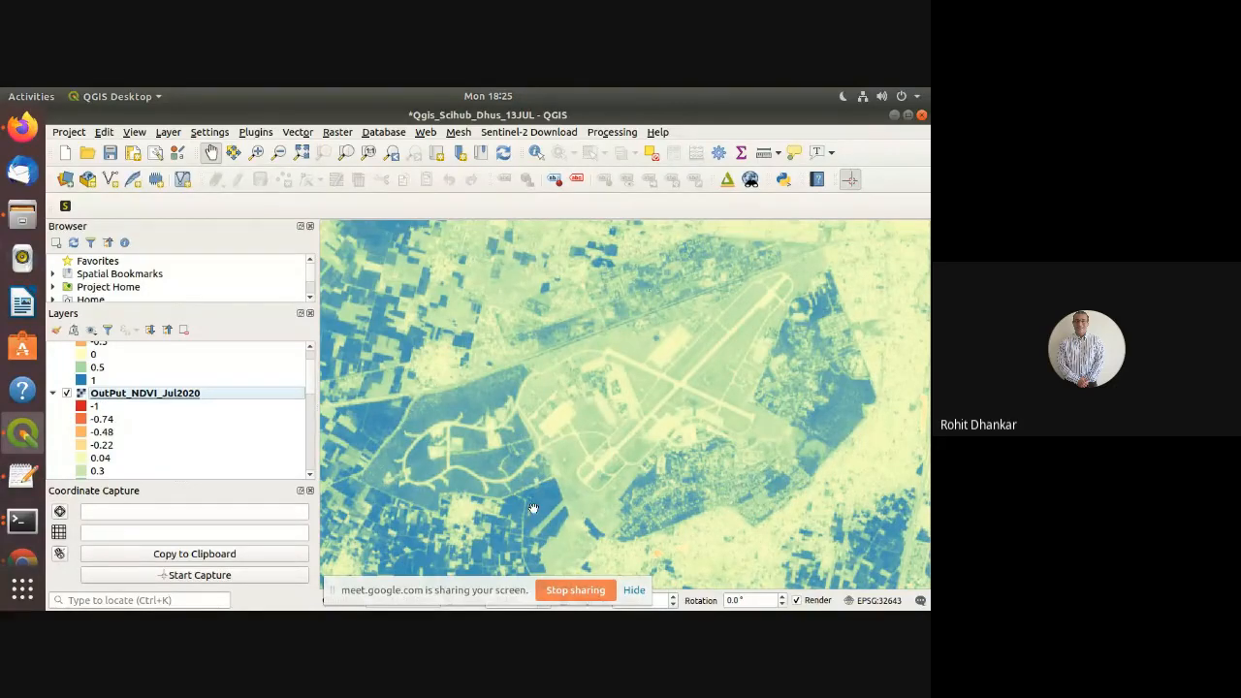
Examine the OutPut_NDVI_demo colors around the airfield, comparing the vegetated blocks, built-up areas and orange patches with the legend classes
scroll(514, 496, up, 1)
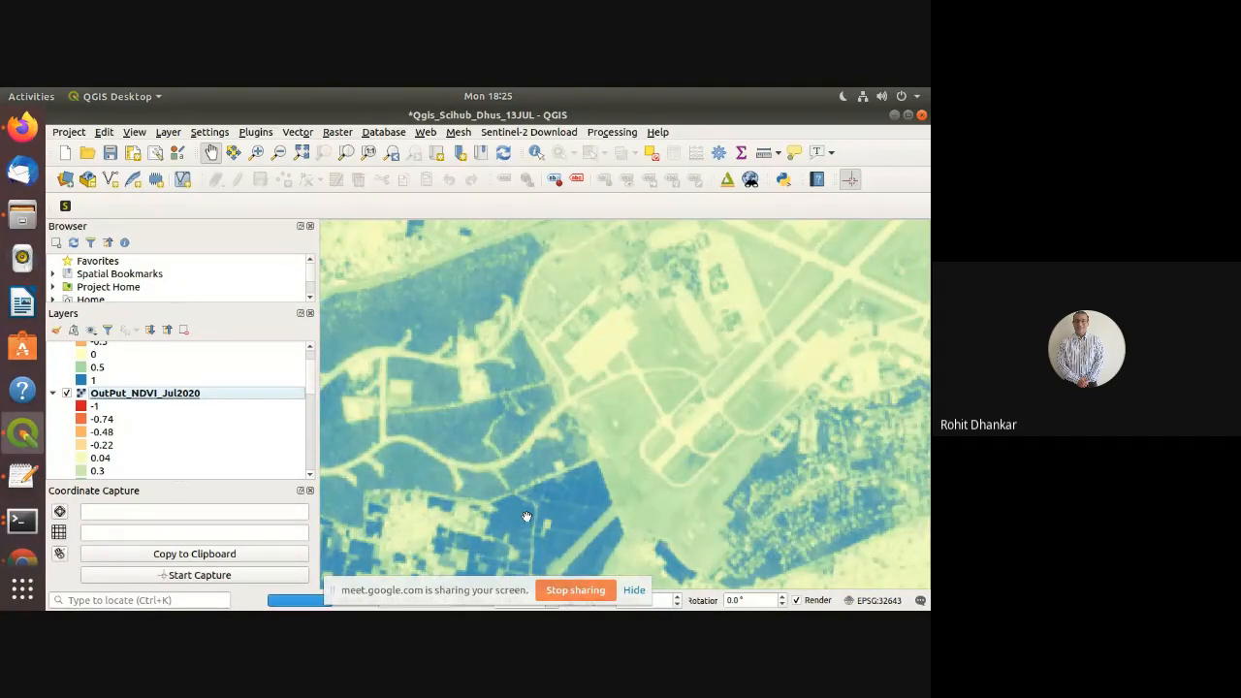
scroll(519, 489, up, 1)
scroll(516, 479, down, 2)
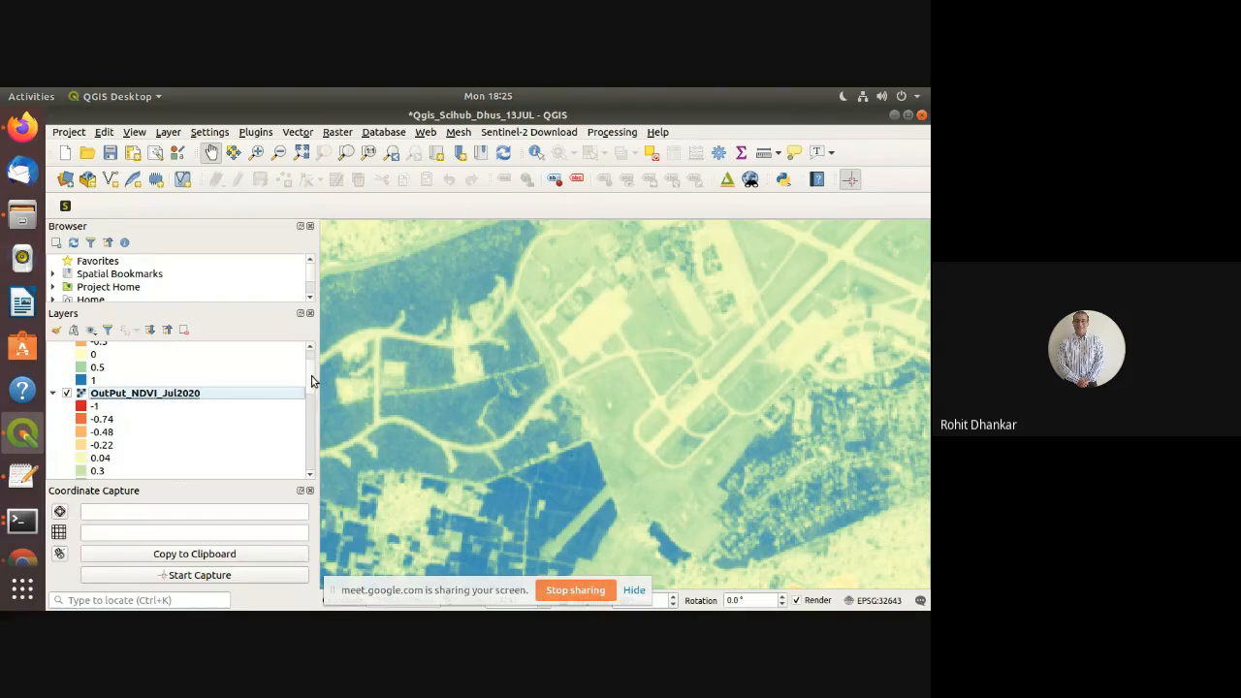
scroll(312, 366, up, 2)
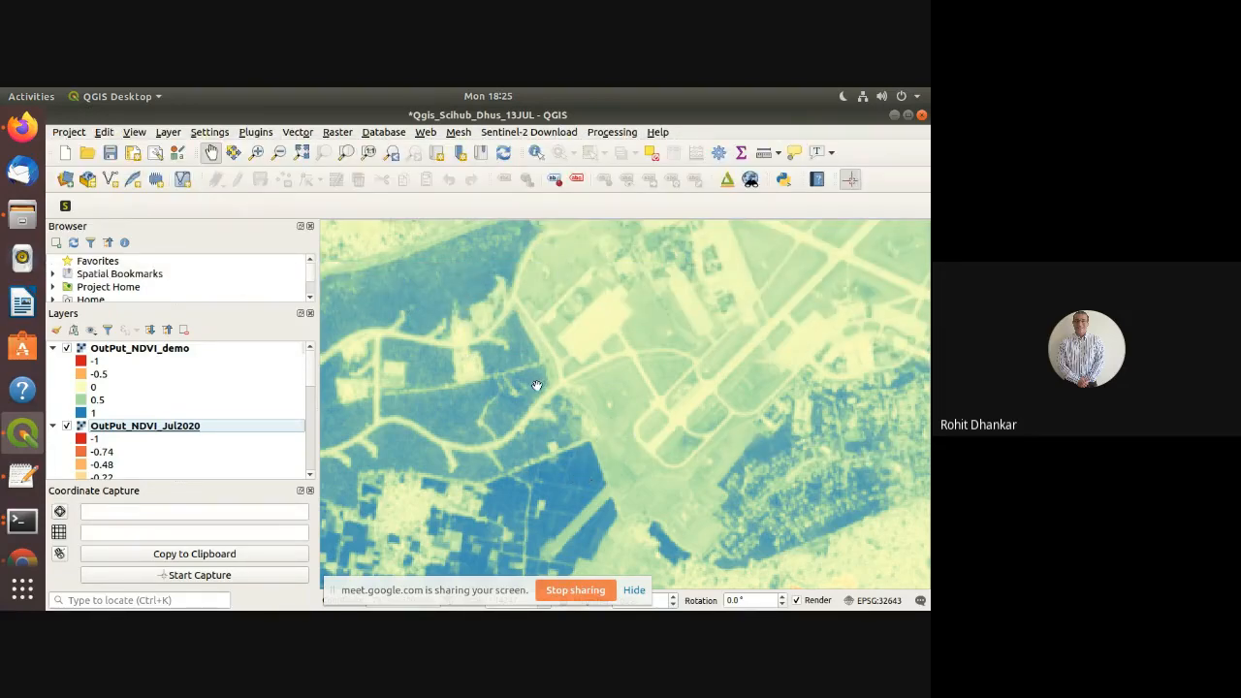
scroll(538, 393, down, 1)
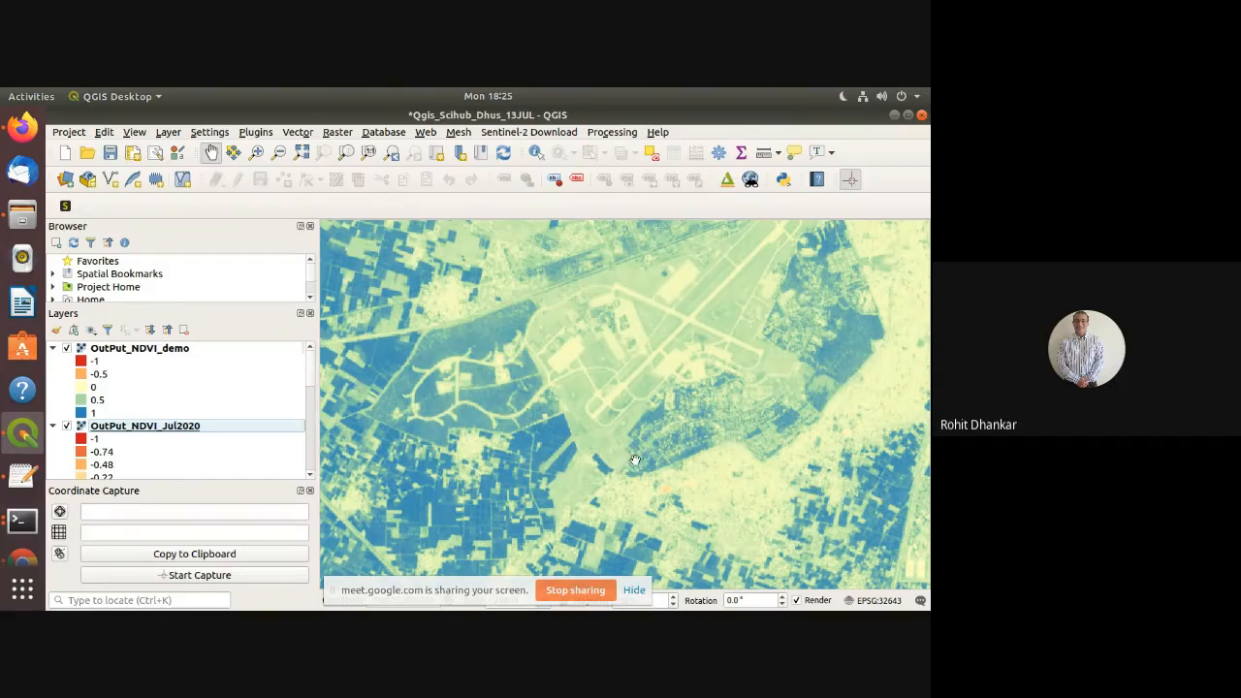
scroll(635, 460, up, 5)
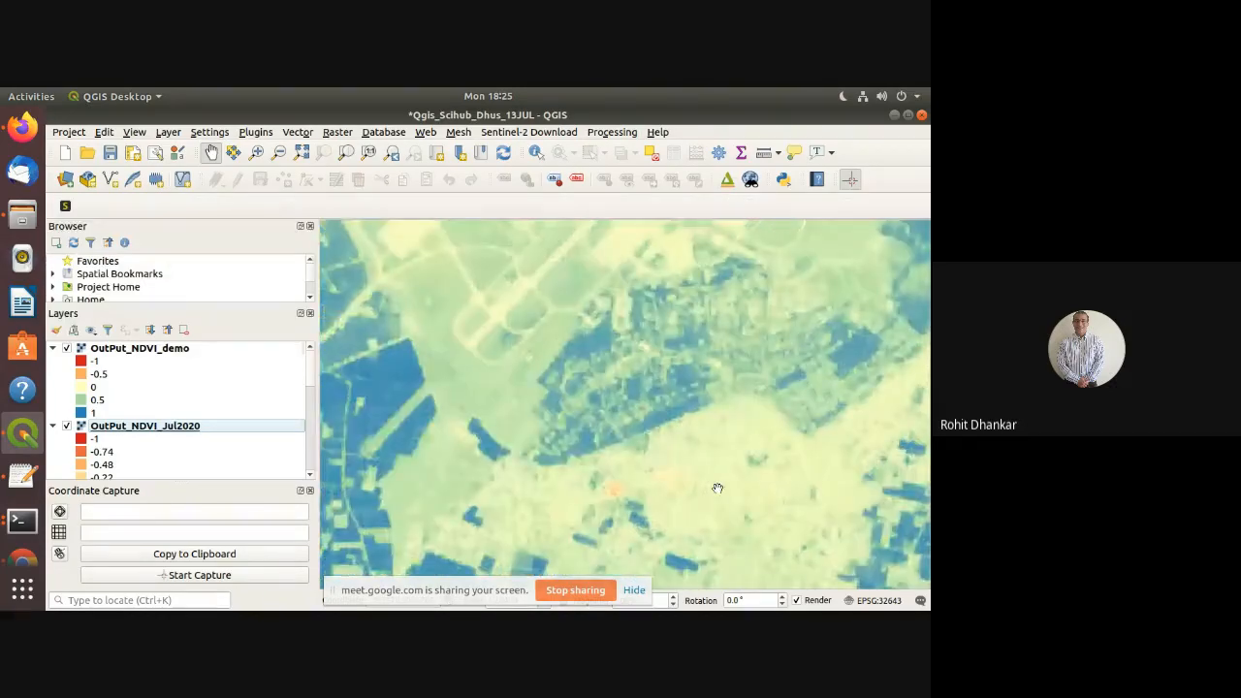
scroll(716, 488, down, 1)
drag(731, 452, 593, 468)
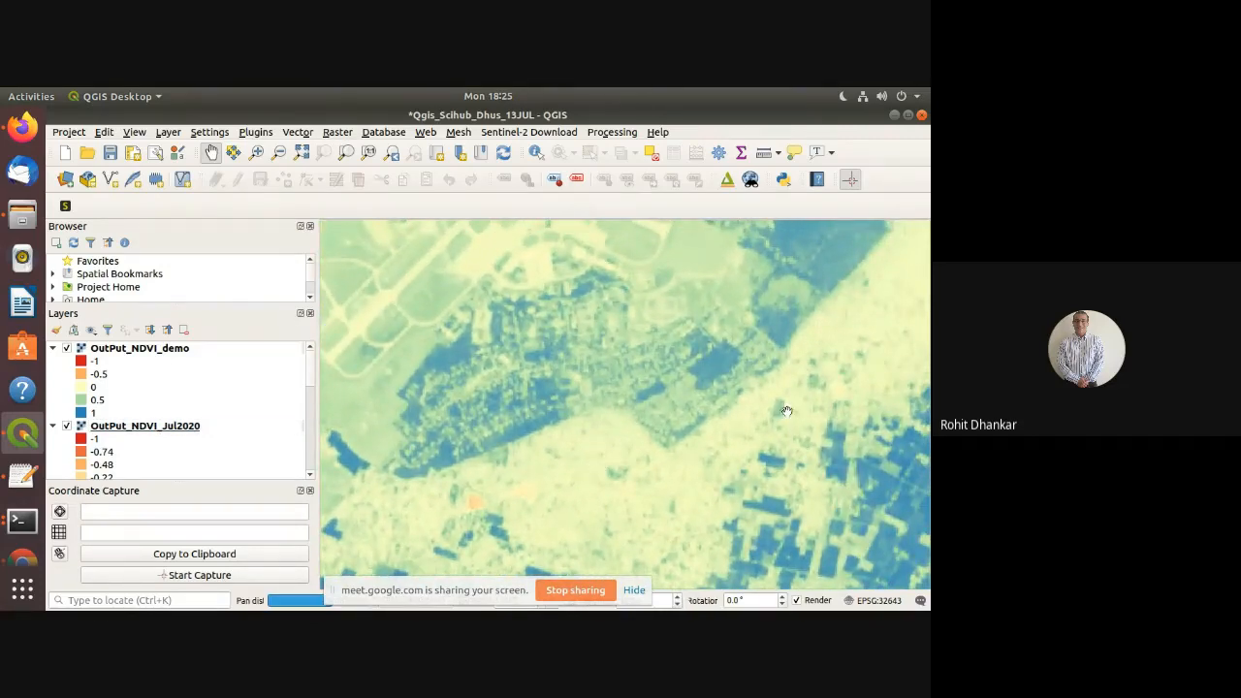
drag(786, 411, 694, 440)
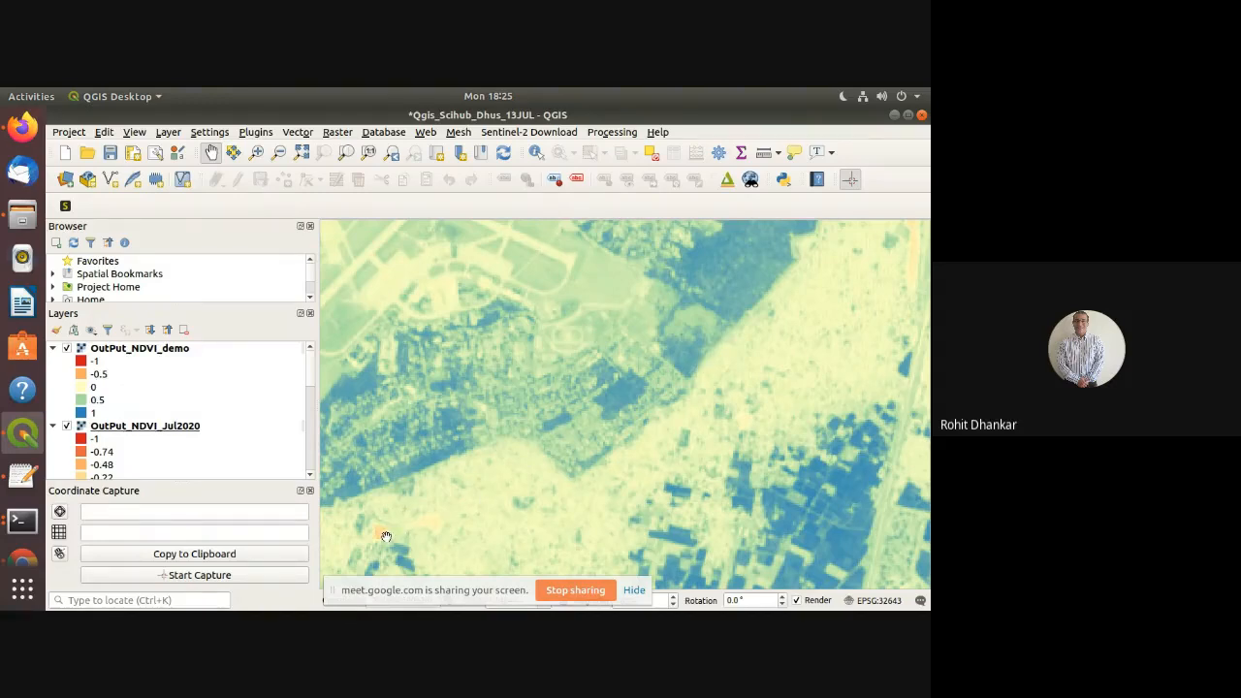
scroll(412, 523, up, 1)
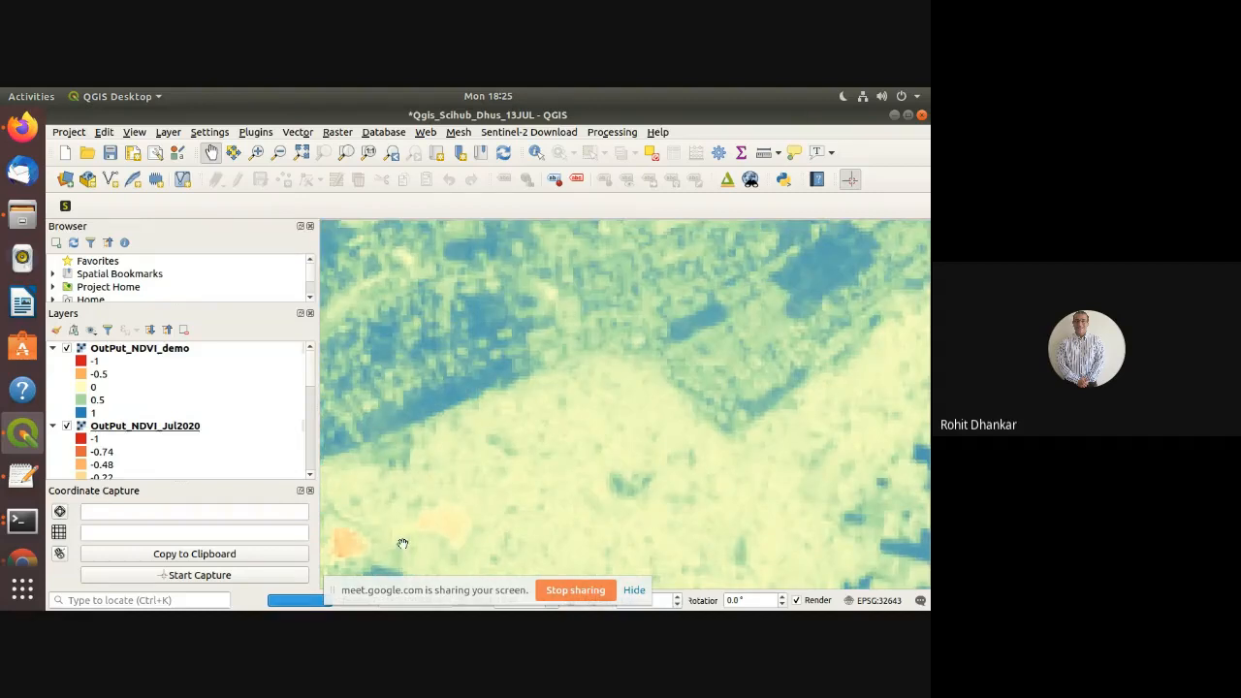
drag(403, 542, 458, 514)
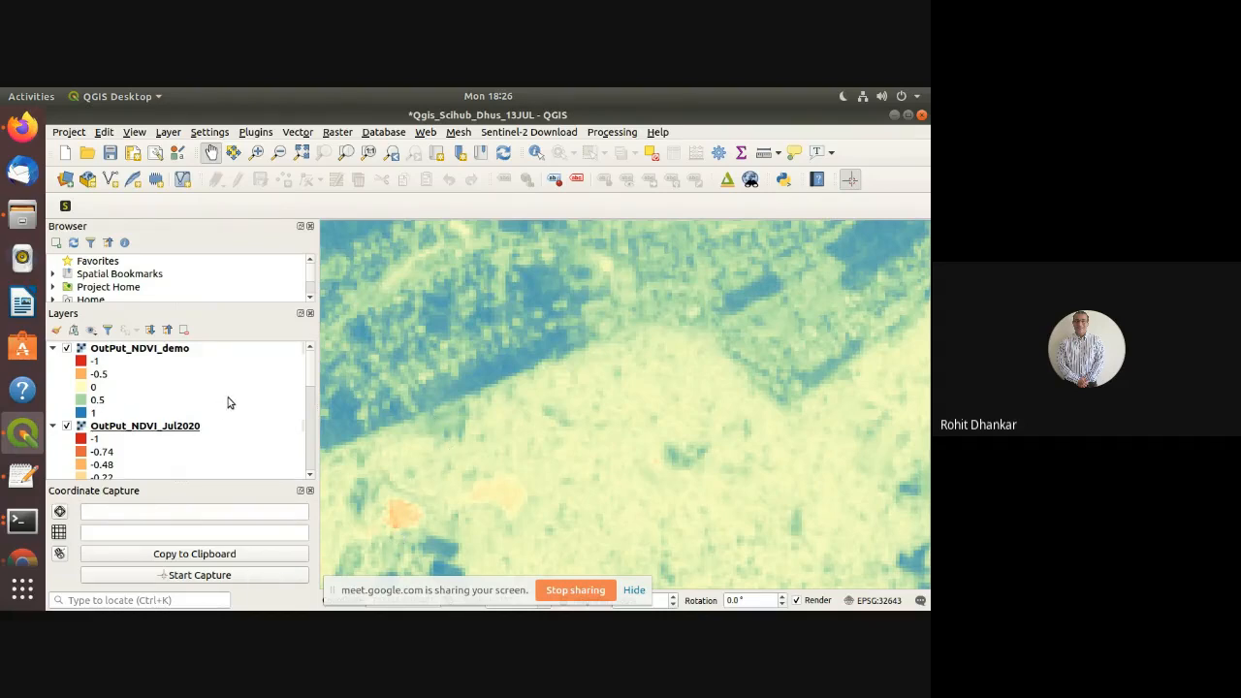
Move the OpenStreetMap layer to the top of the layer stack to show the base map of the same area
scroll(229, 402, down, 5)
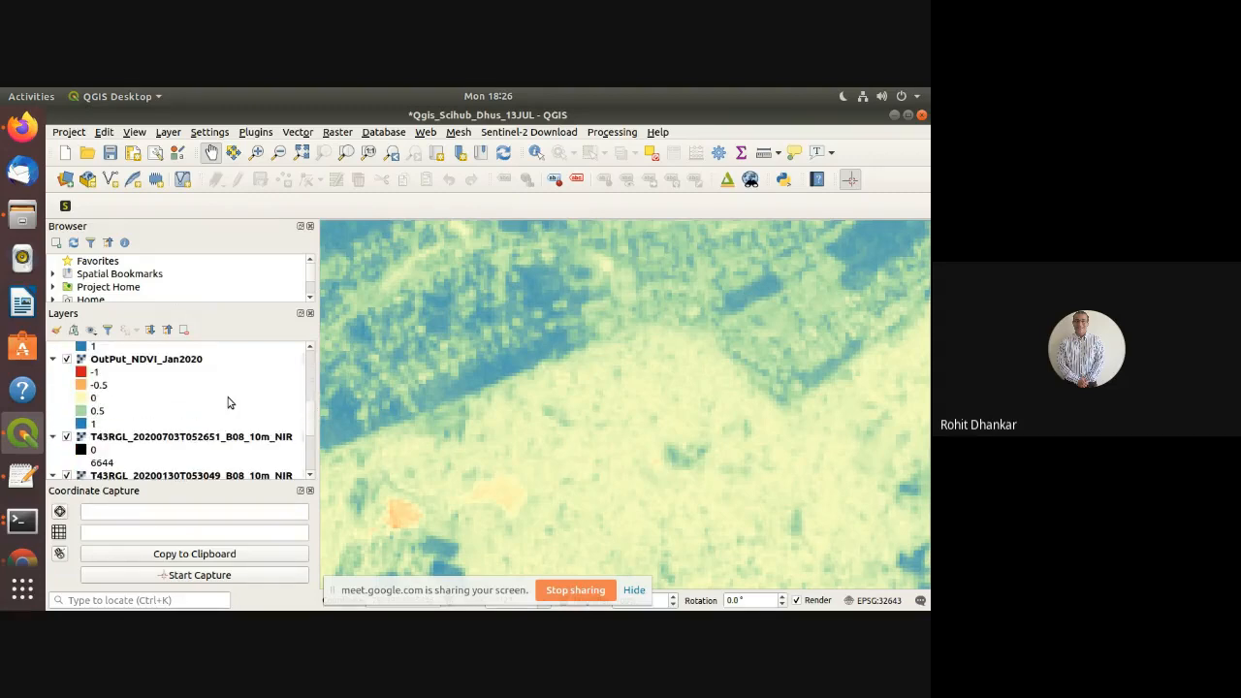
scroll(228, 402, down, 3)
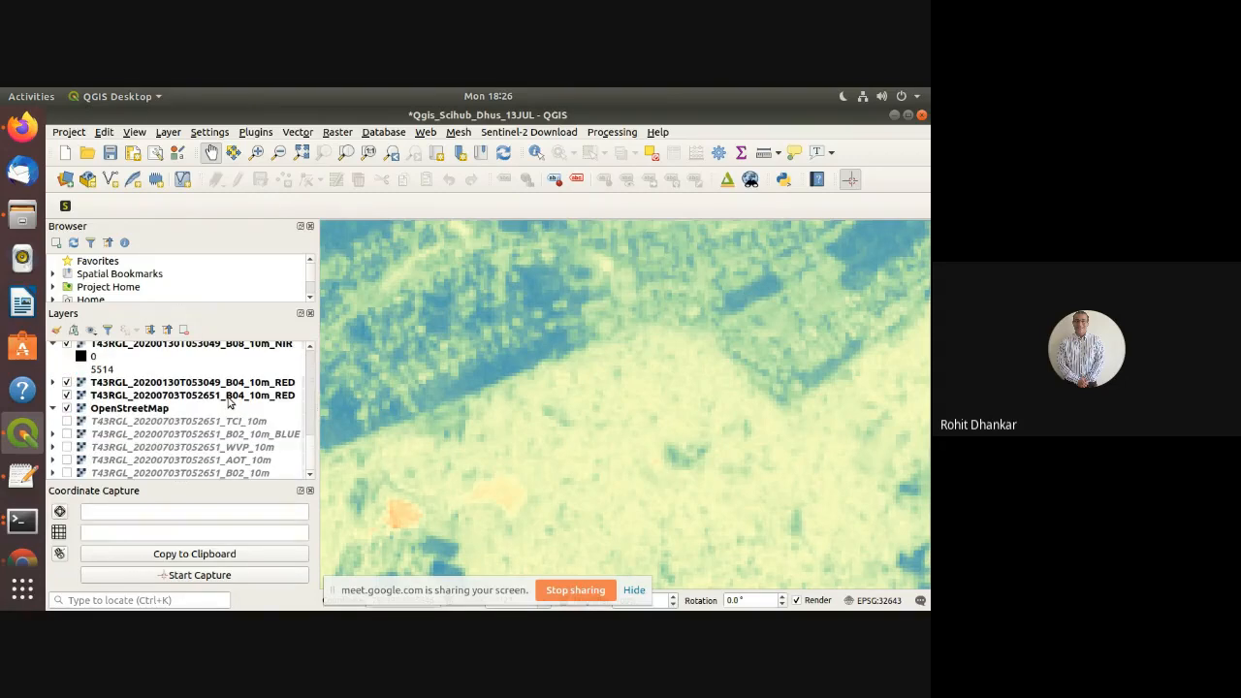
scroll(229, 402, up, 1)
scroll(229, 402, down, 1)
scroll(228, 402, up, 1)
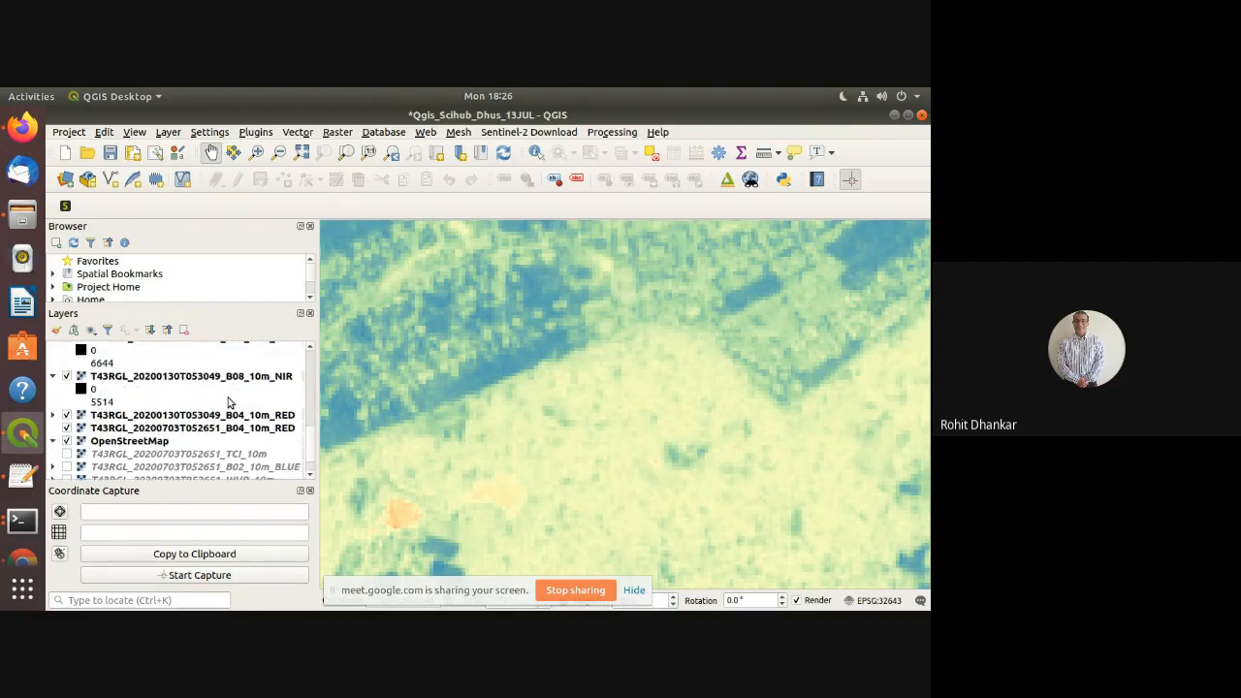
right_click(135, 443)
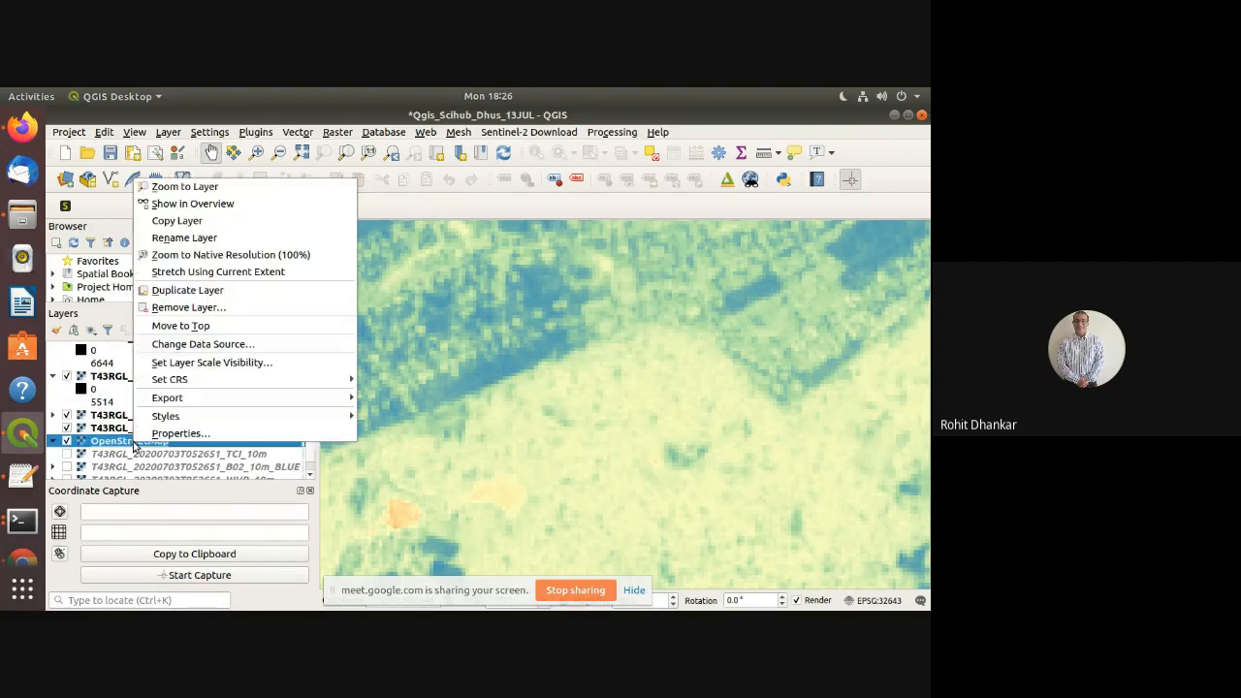
click(212, 329)
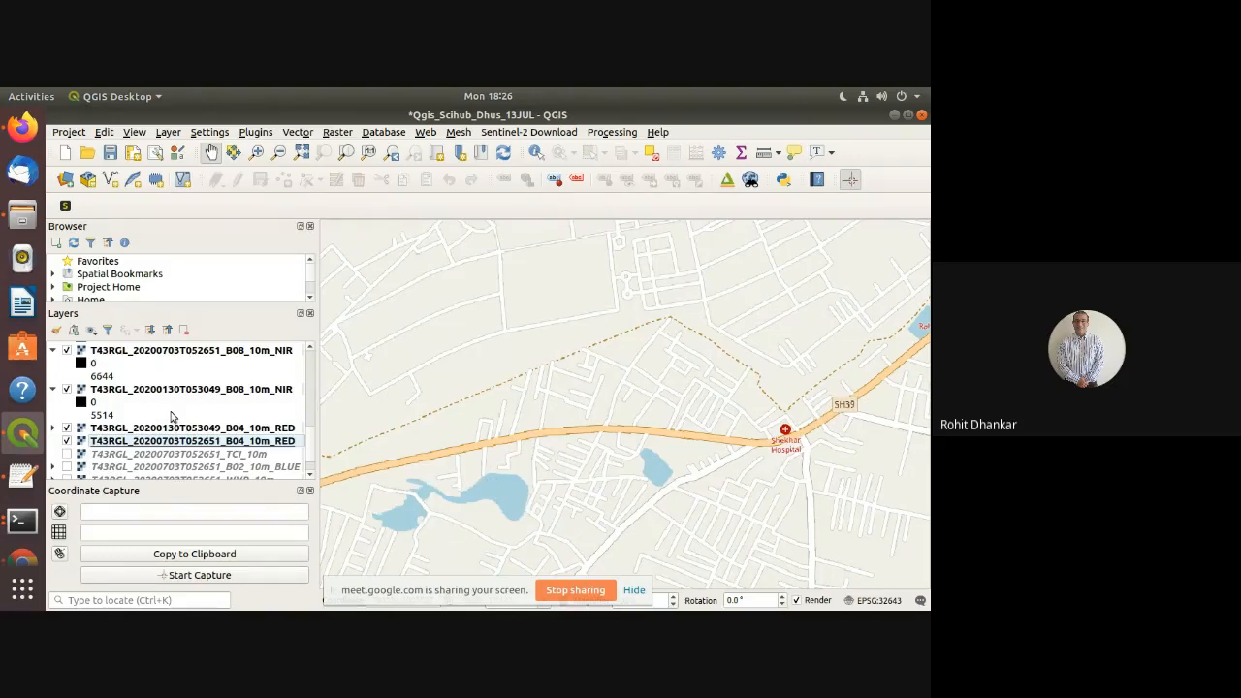
Bring the OutPut_NDVI_demo layer back to the top of the stack, above OpenStreetMap
scroll(171, 411, up, 5)
scroll(170, 411, down, 1)
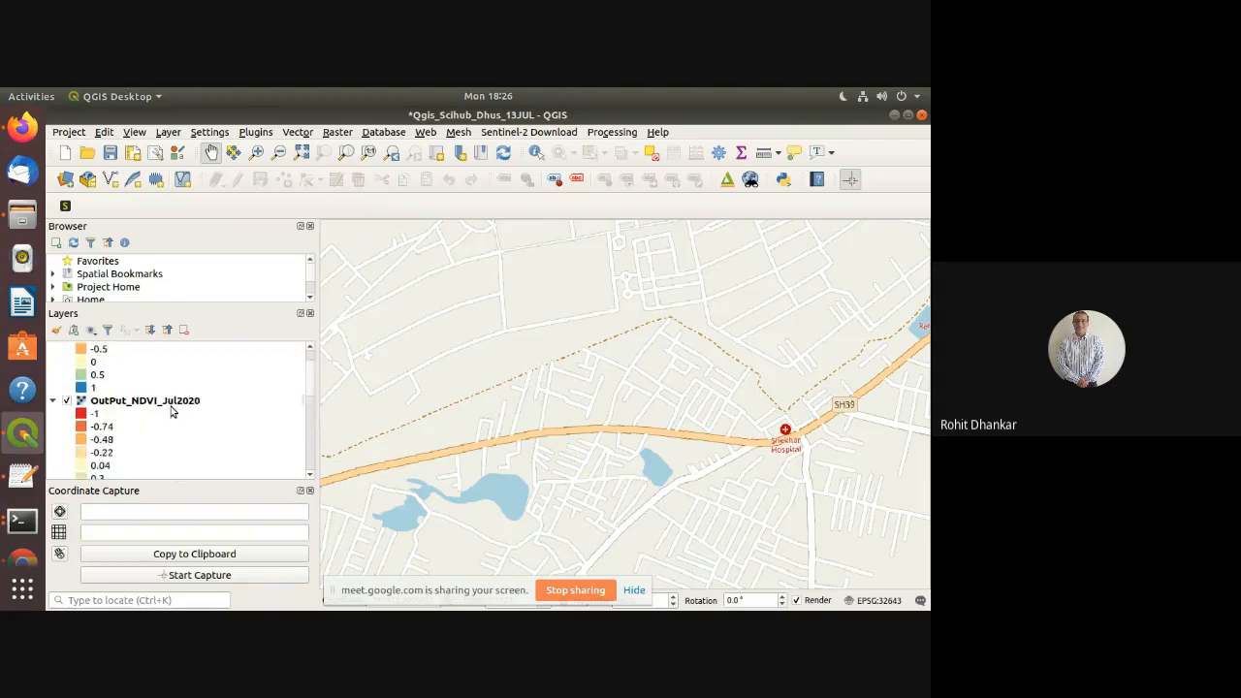
scroll(170, 411, up, 2)
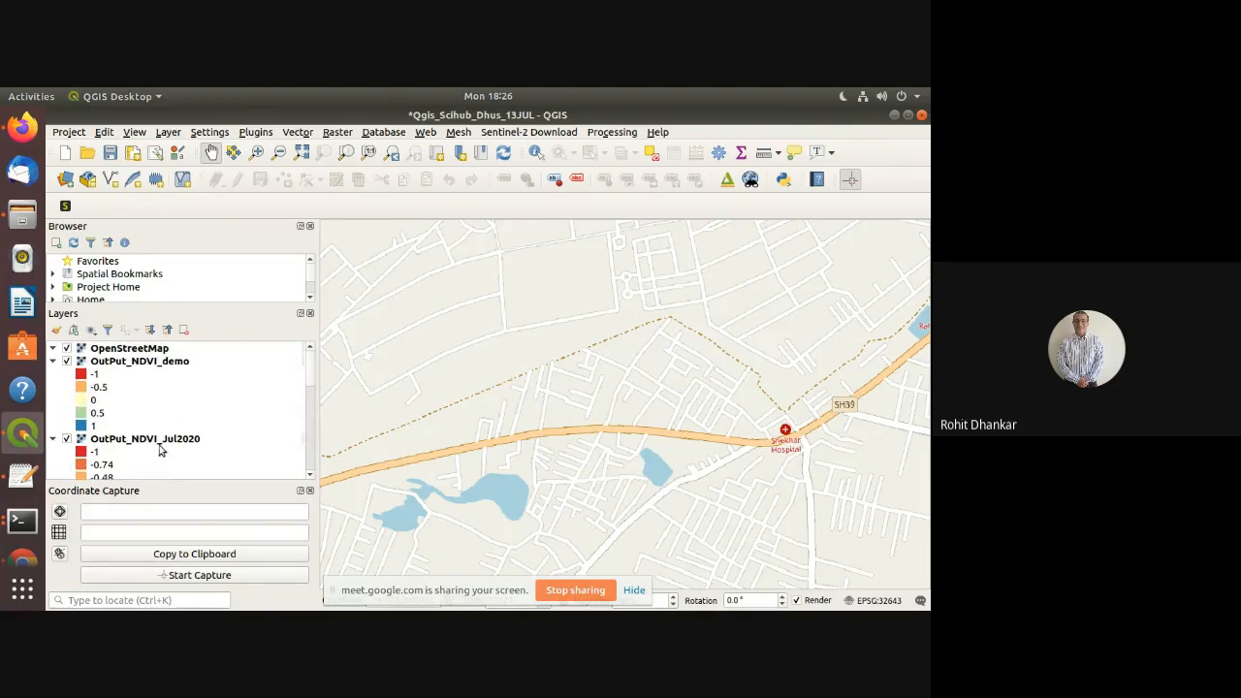
right_click(142, 363)
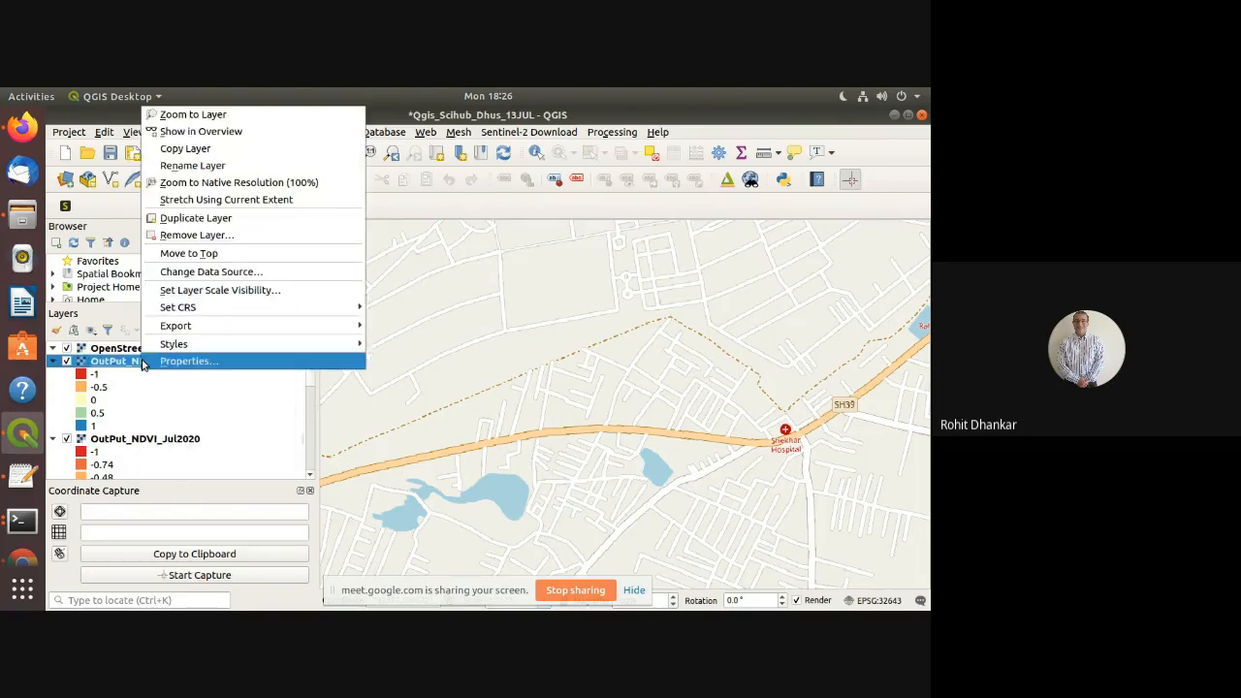
click(222, 256)
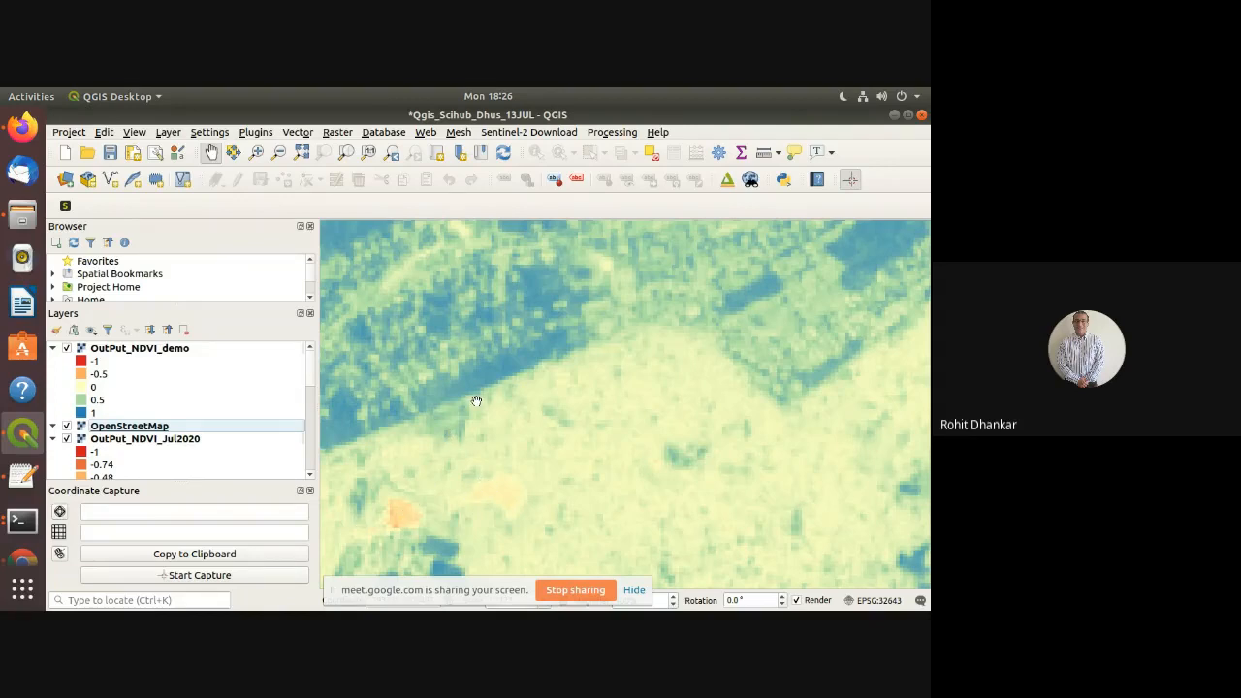
Inspect the river bend in OutPut_NDVI_demo and move OutPut_NDVI_Jul2020 to the top of the layer stack for comparison
scroll(476, 400, down, 2)
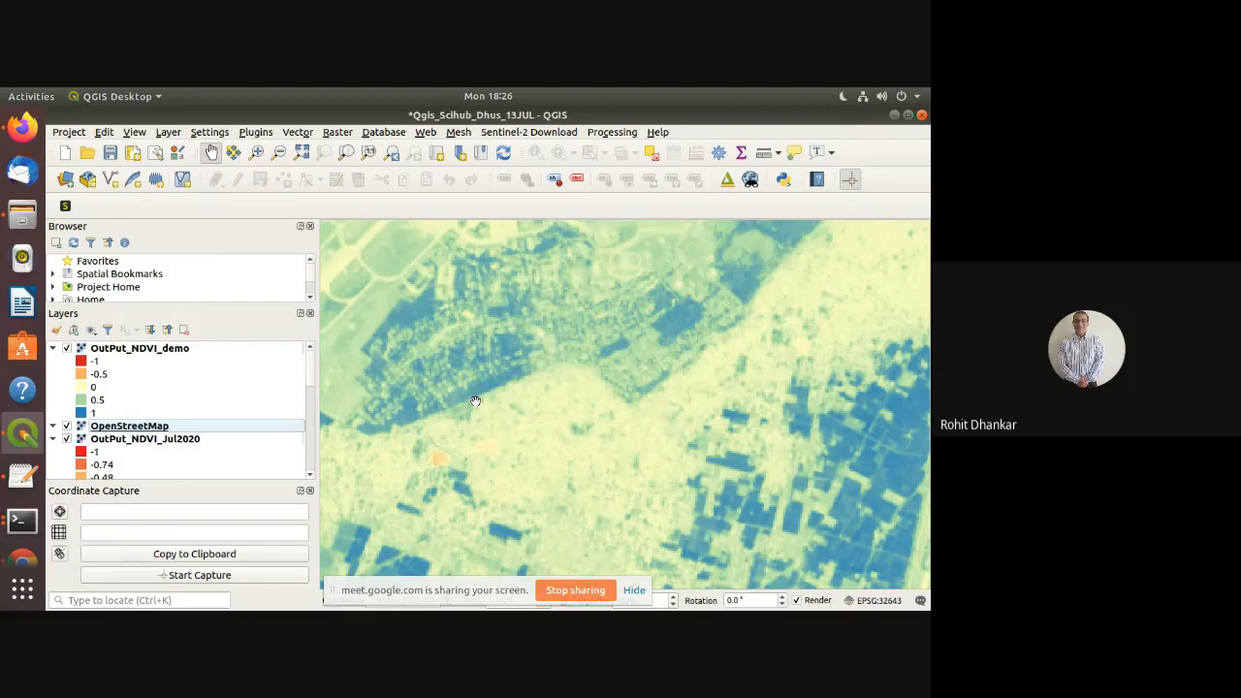
scroll(476, 400, down, 2)
drag(743, 275, 494, 470)
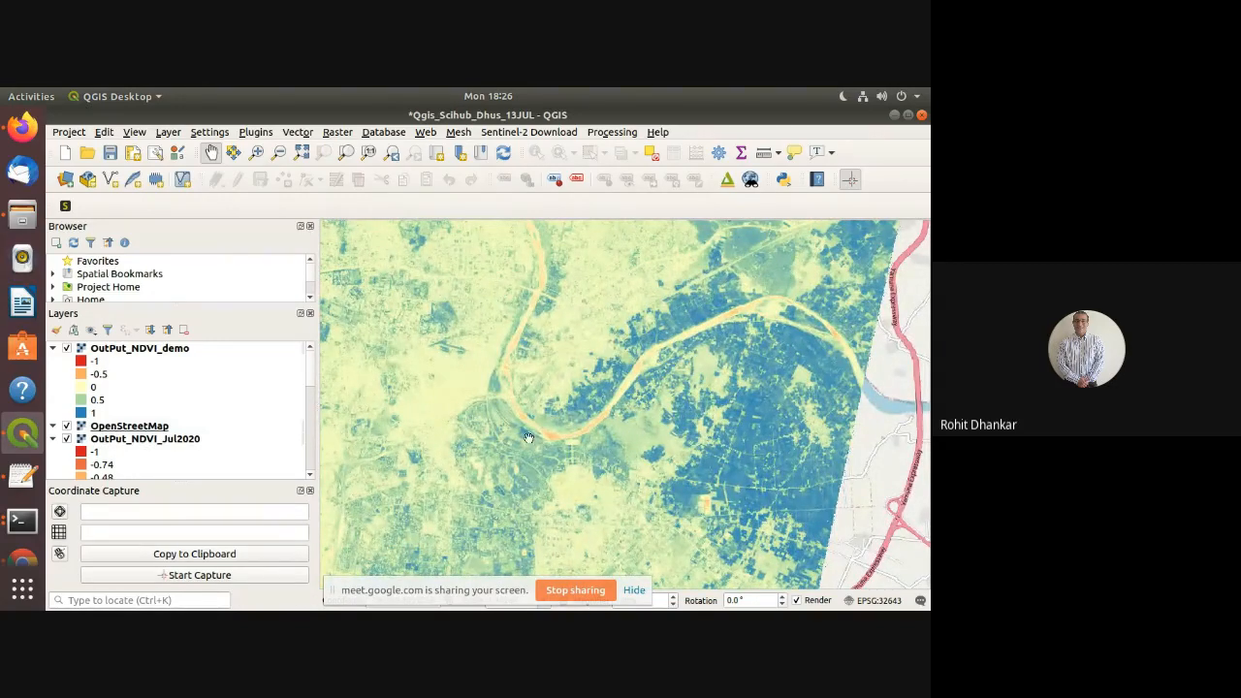
scroll(515, 436, up, 1)
drag(523, 412, 482, 447)
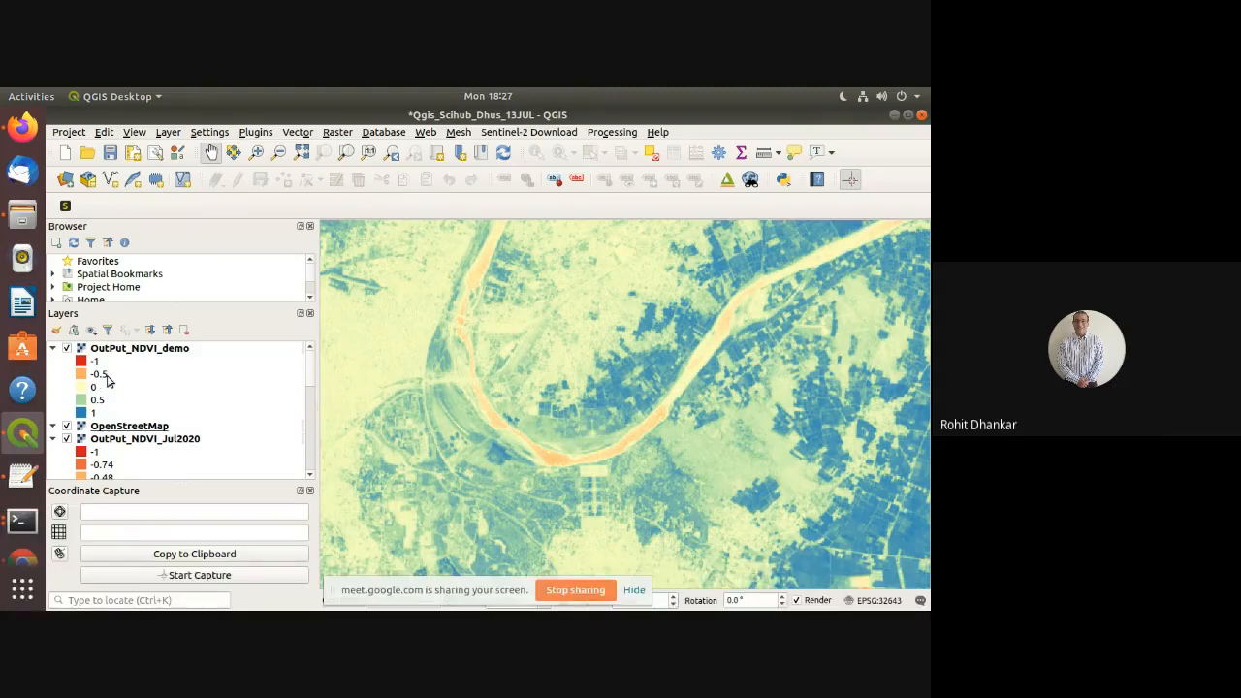
right_click(184, 441)
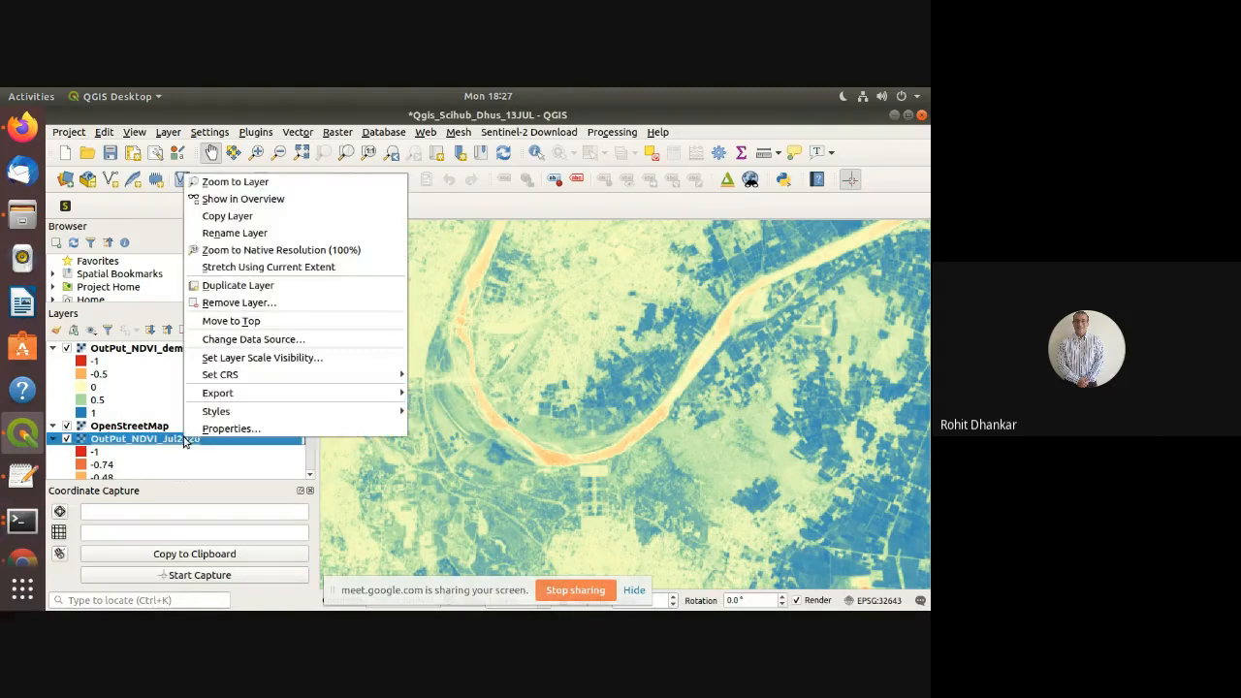
click(254, 325)
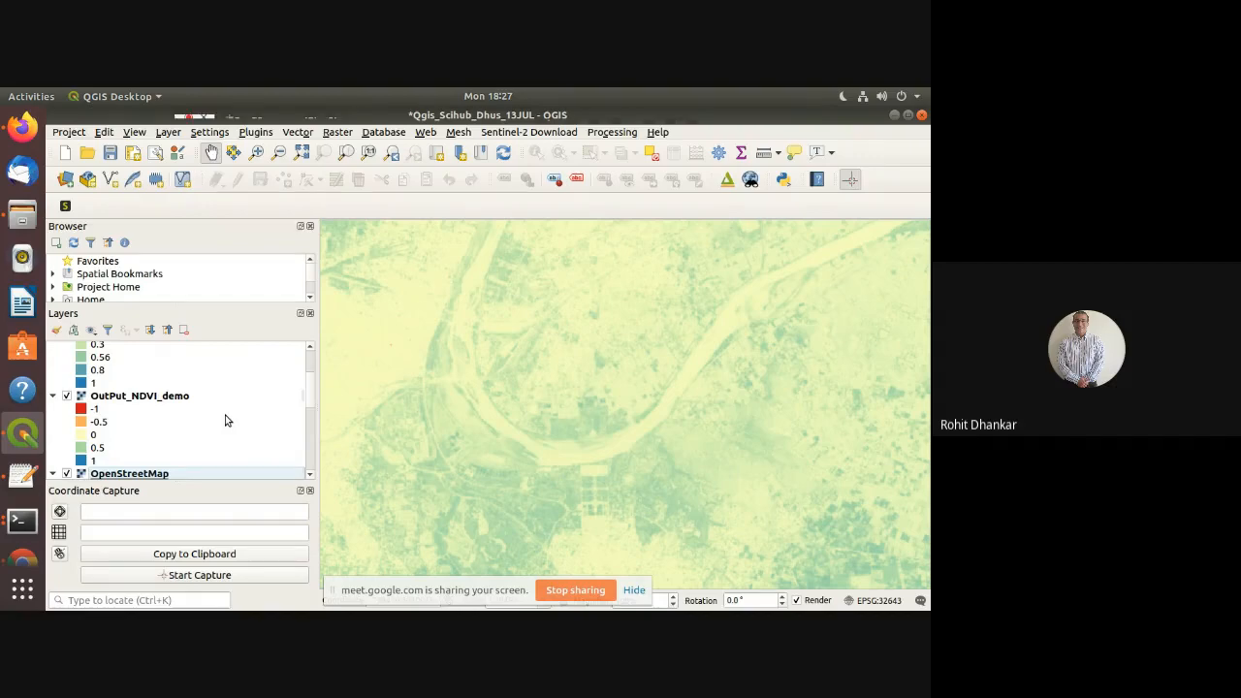
Examine the OutPut_NDVI_Jul2020 legend and raster extent, then the large darker green patch in the southwestern part of the scene
scroll(225, 420, up, 2)
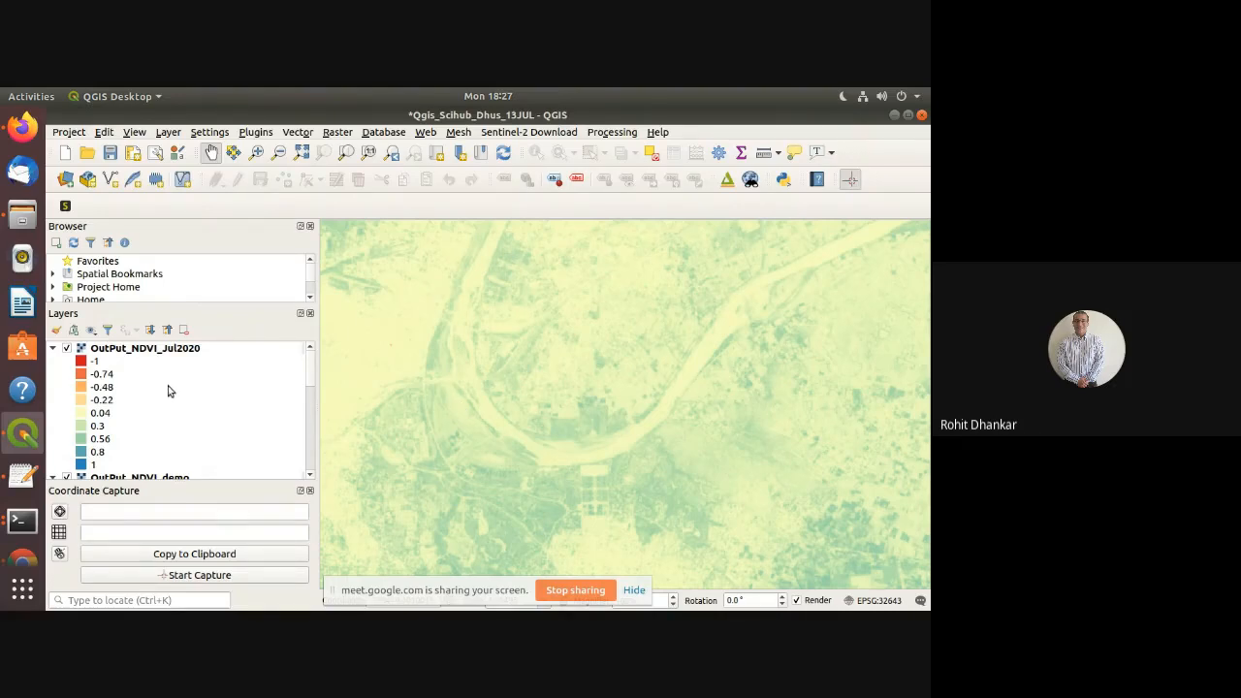
scroll(168, 391, down, 5)
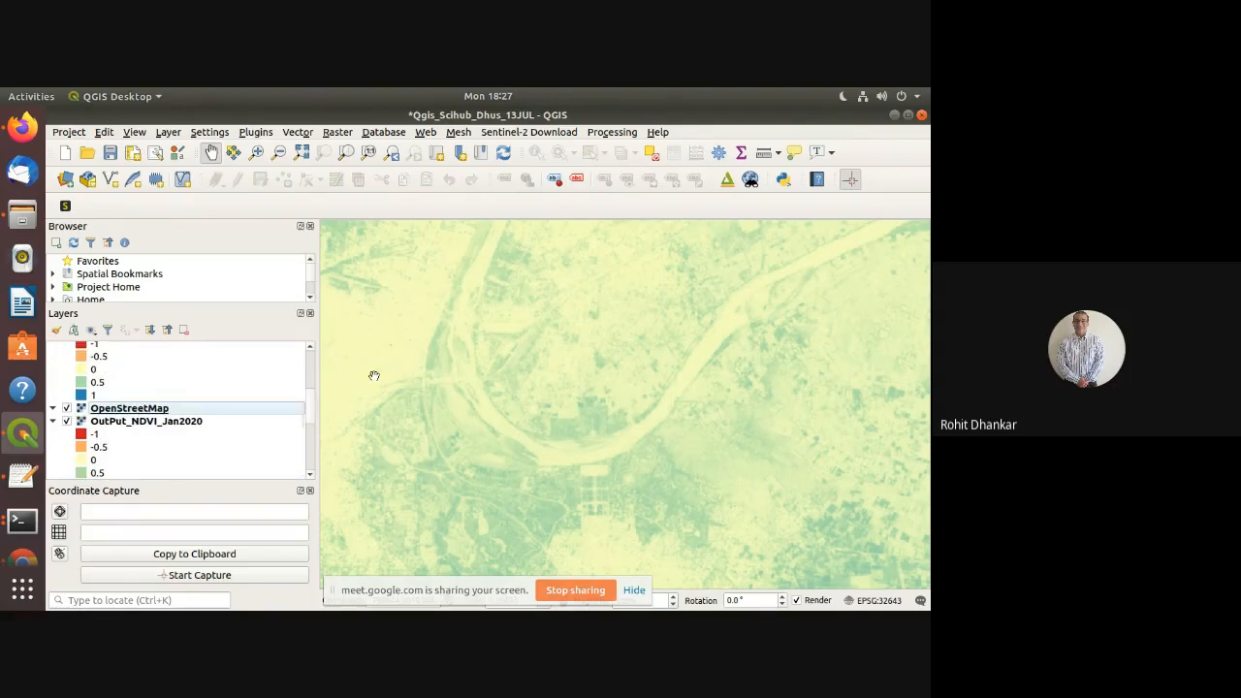
scroll(376, 376, down, 5)
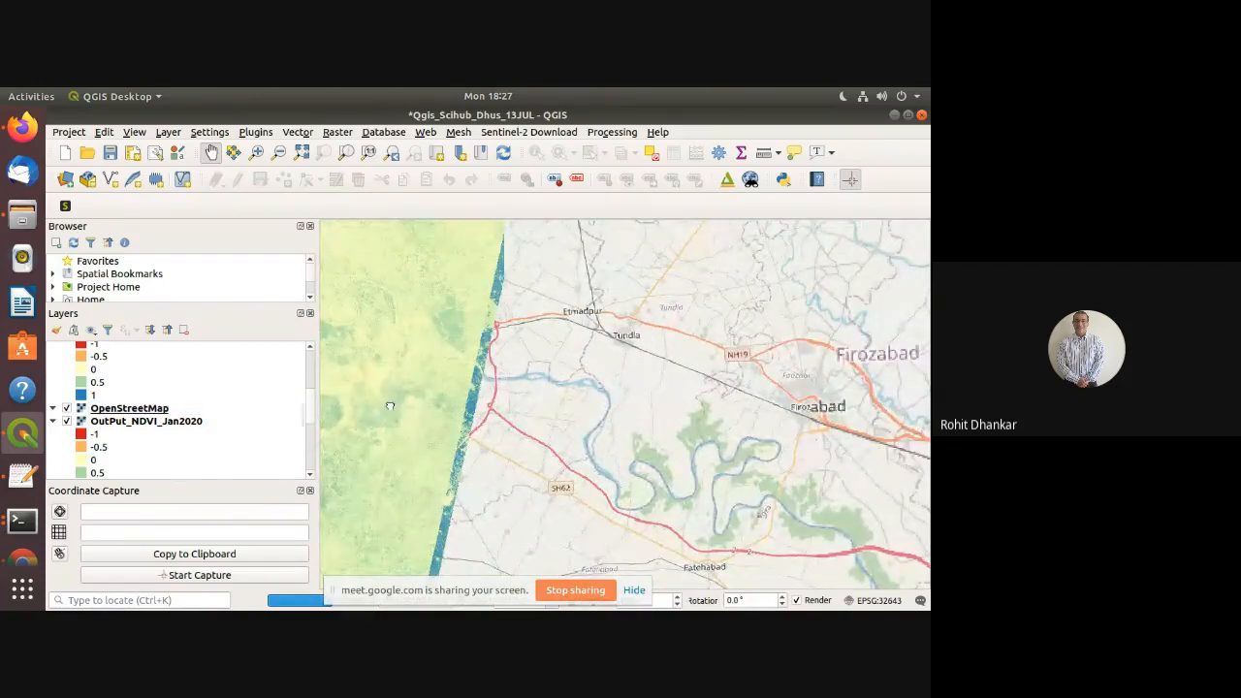
drag(426, 400, 697, 410)
drag(501, 487, 701, 300)
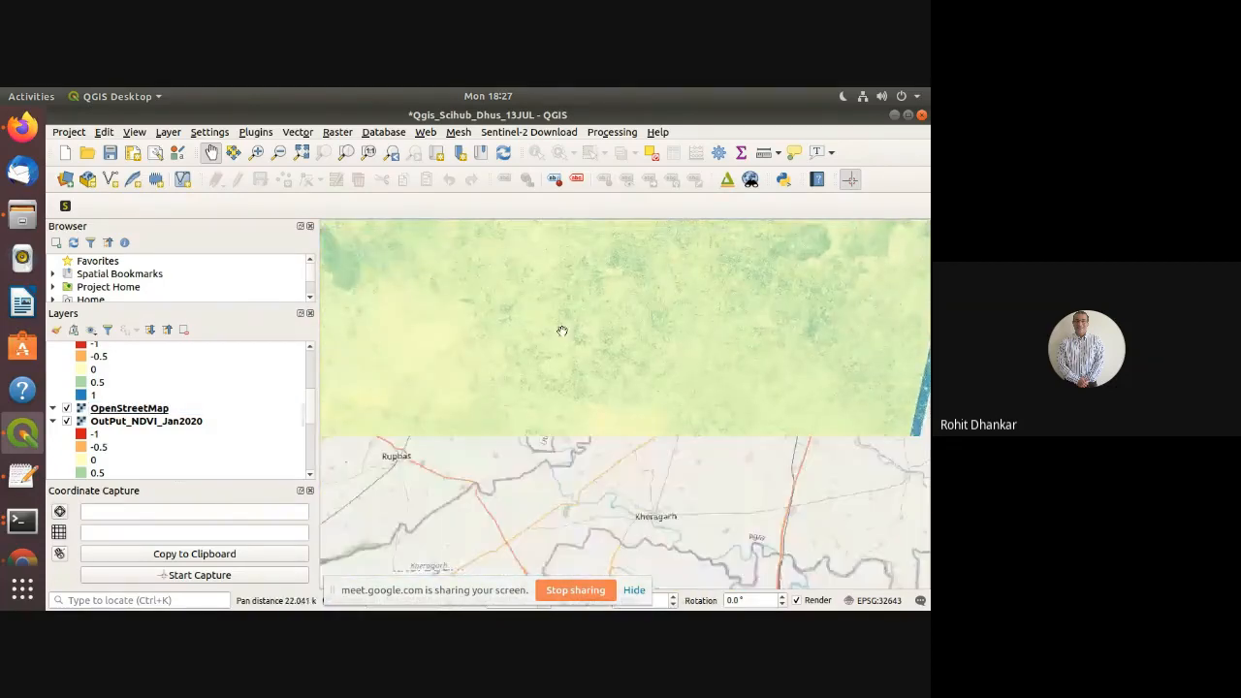
scroll(556, 335, down, 1)
drag(484, 334, 576, 424)
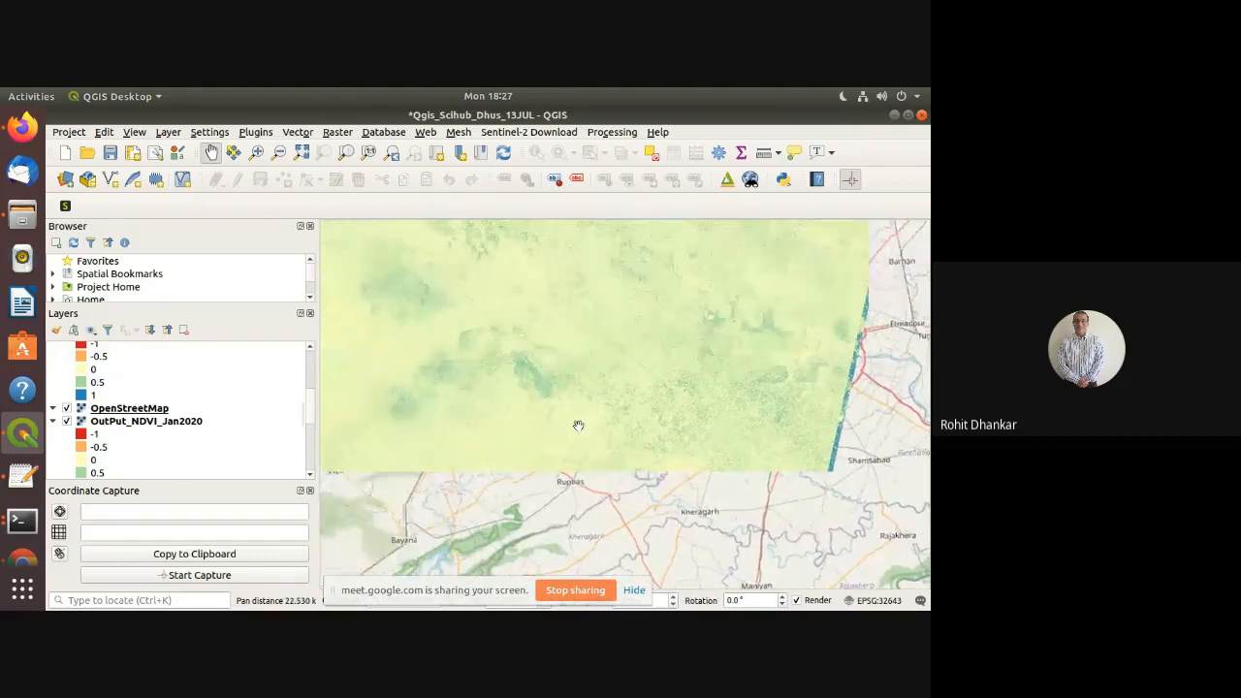
drag(485, 400, 470, 477)
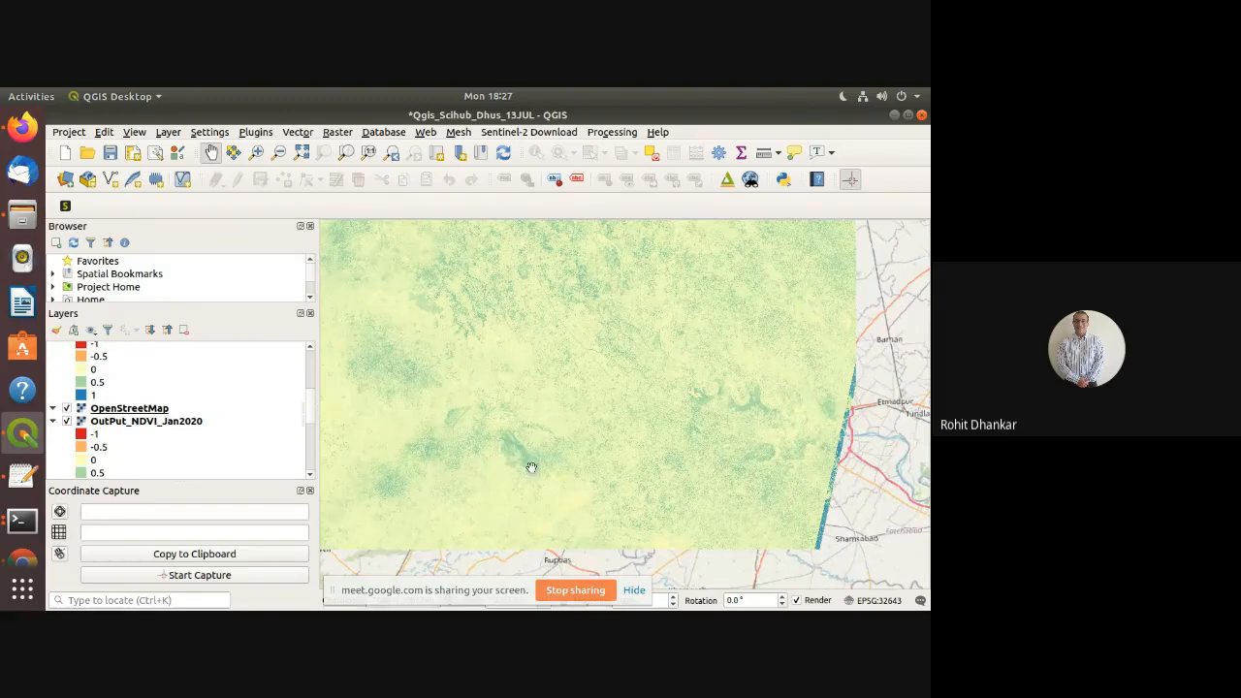
scroll(541, 470, up, 1)
scroll(542, 465, up, 1)
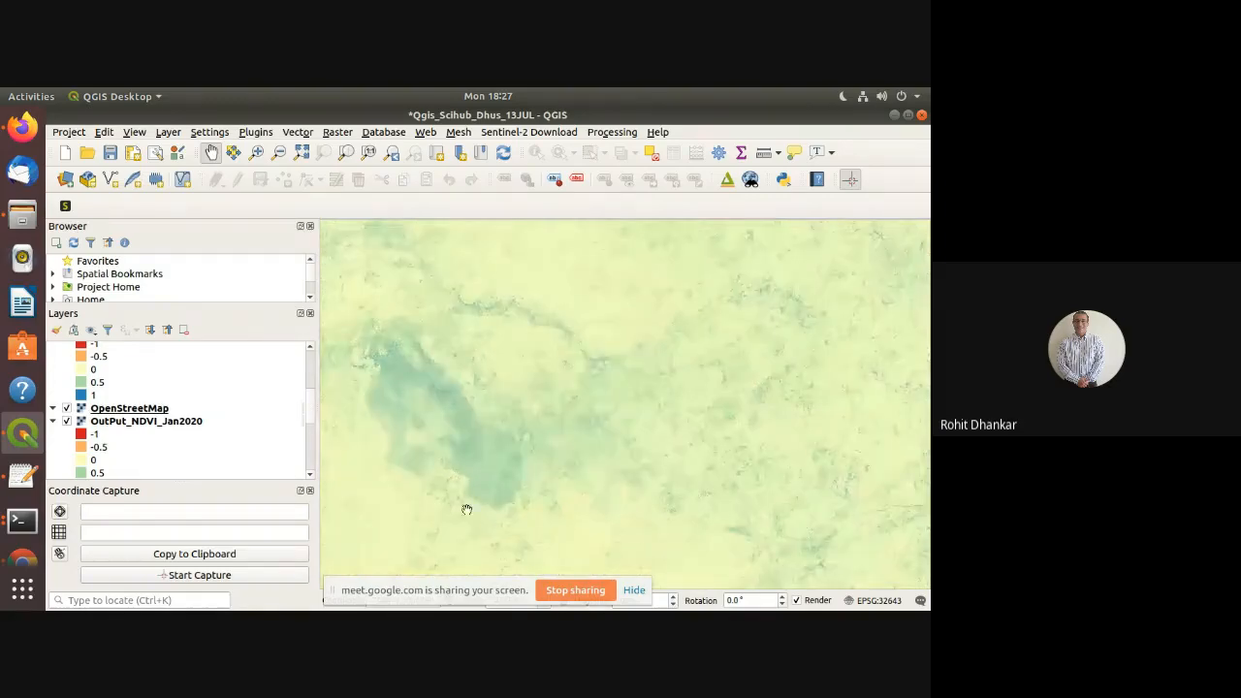
drag(464, 514, 484, 527)
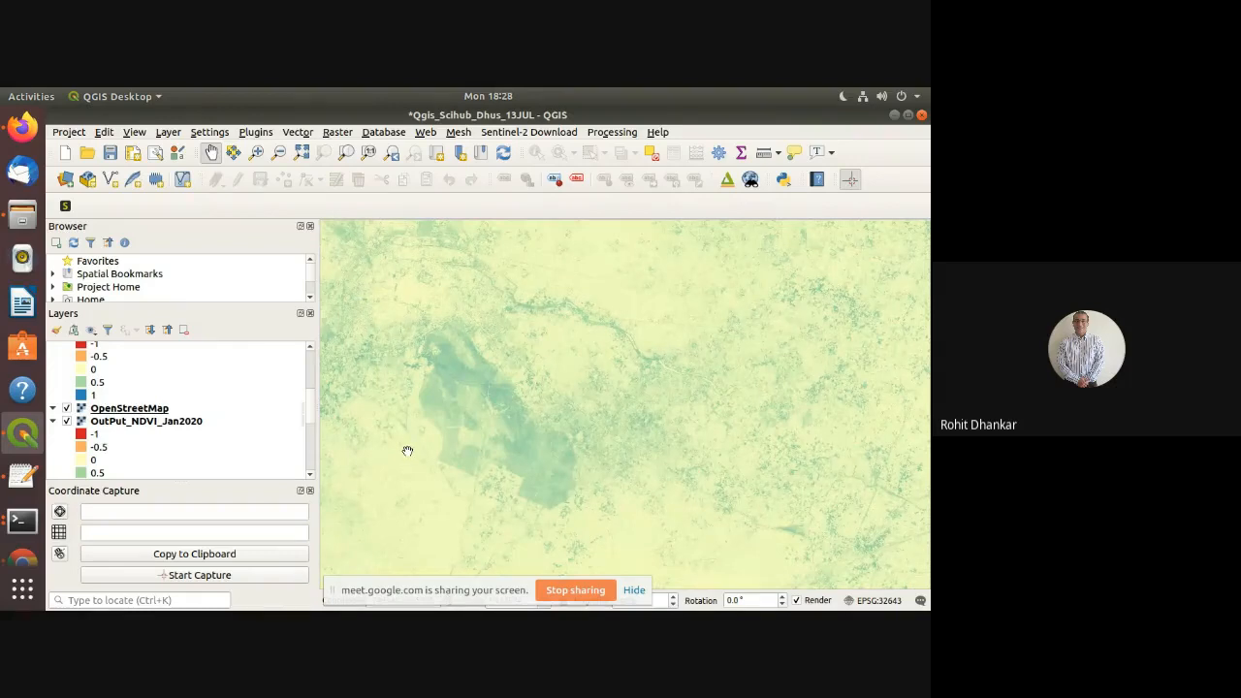
scroll(407, 450, up, 1)
drag(424, 420, 410, 474)
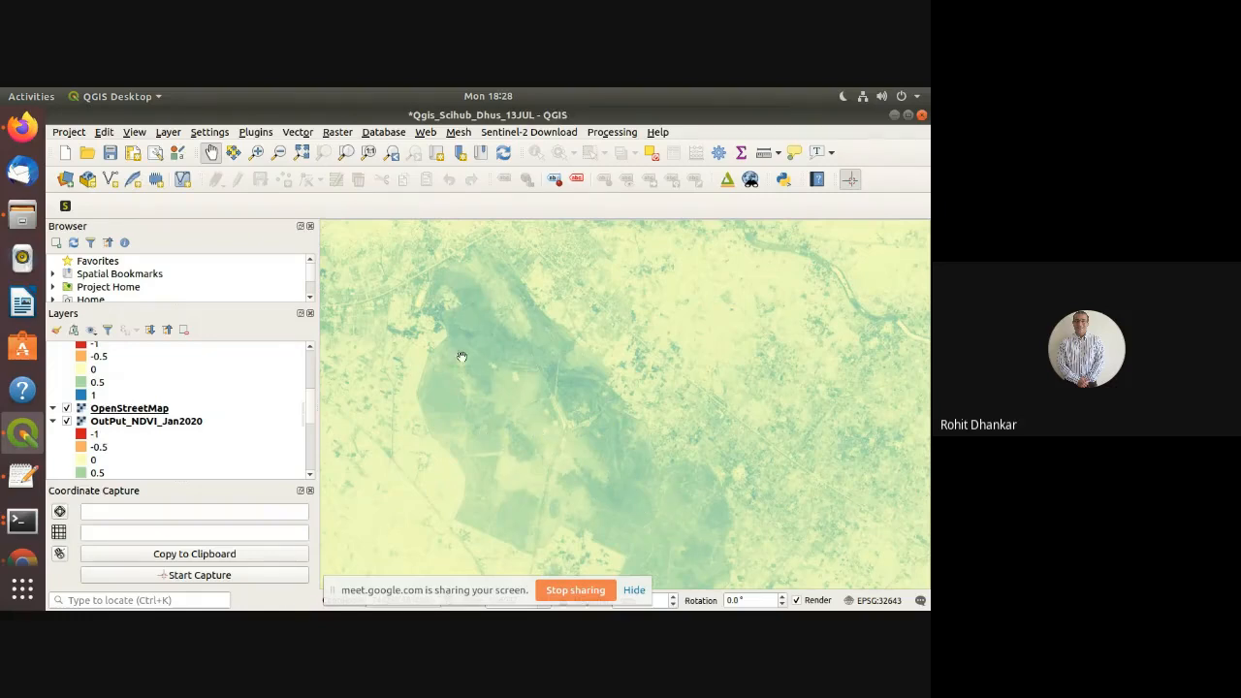
drag(462, 407, 462, 379)
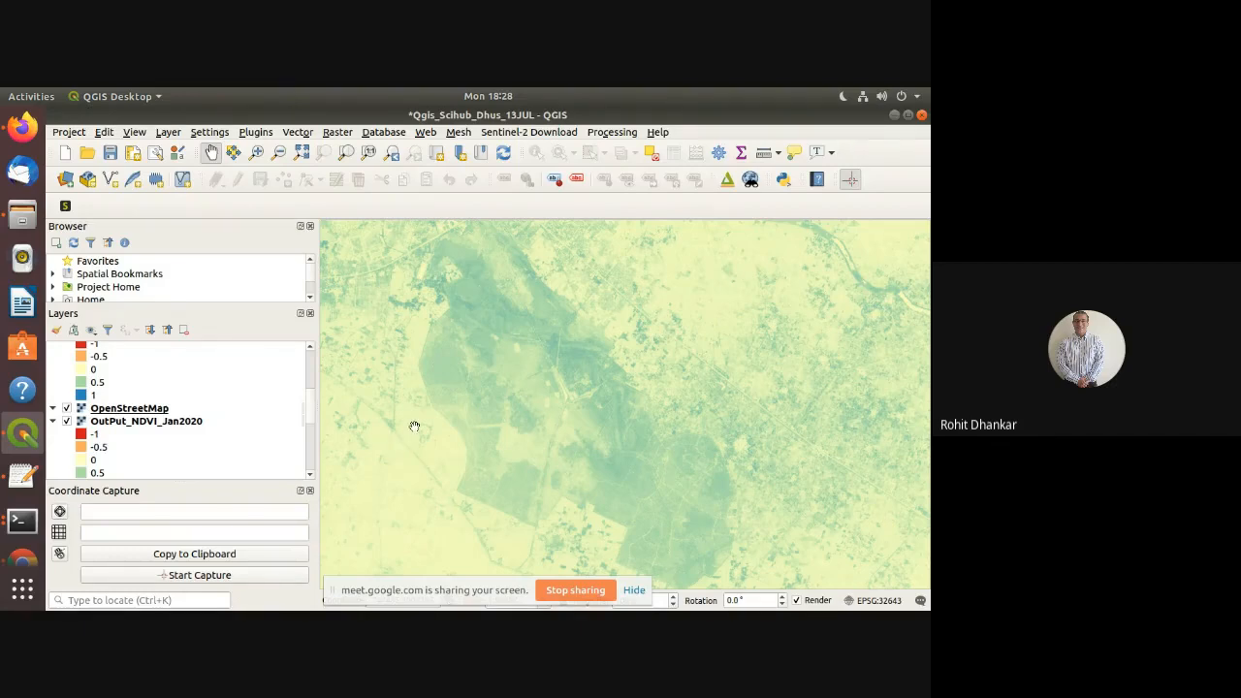
Move OutPut_NDVI_Jan2020 to the top of the layer stack and inspect the western edge of the same patch
right_click(169, 428)
click(260, 308)
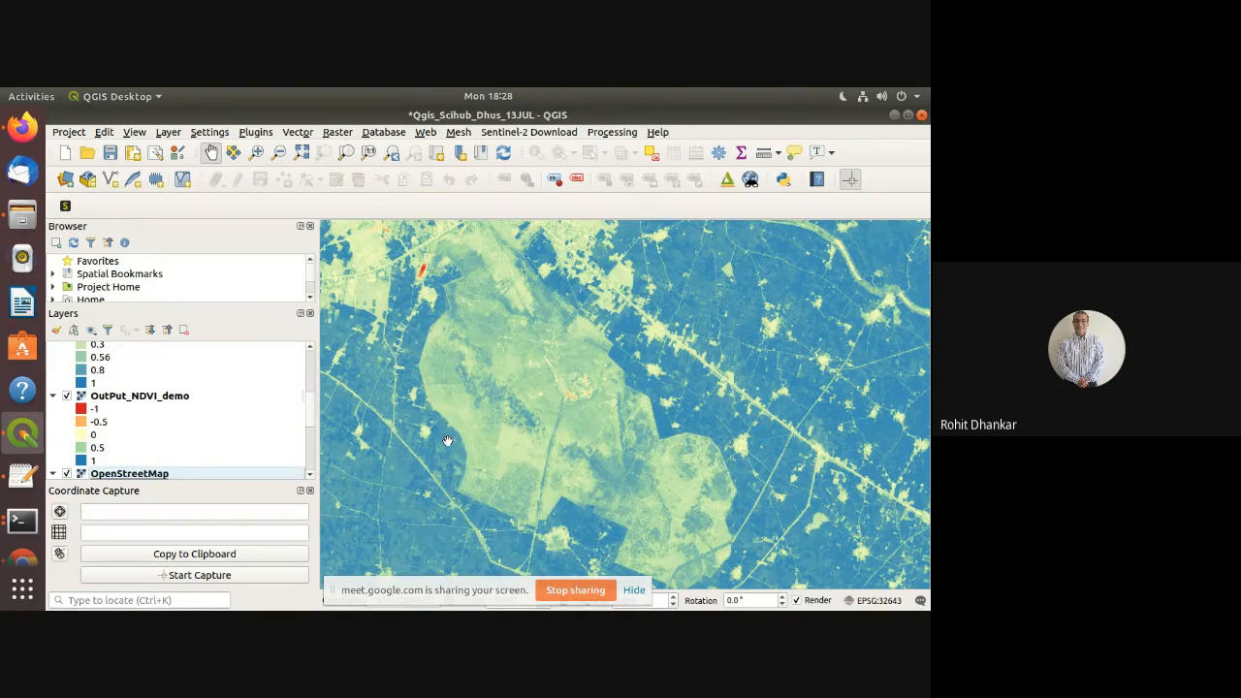
scroll(447, 441, up, 3)
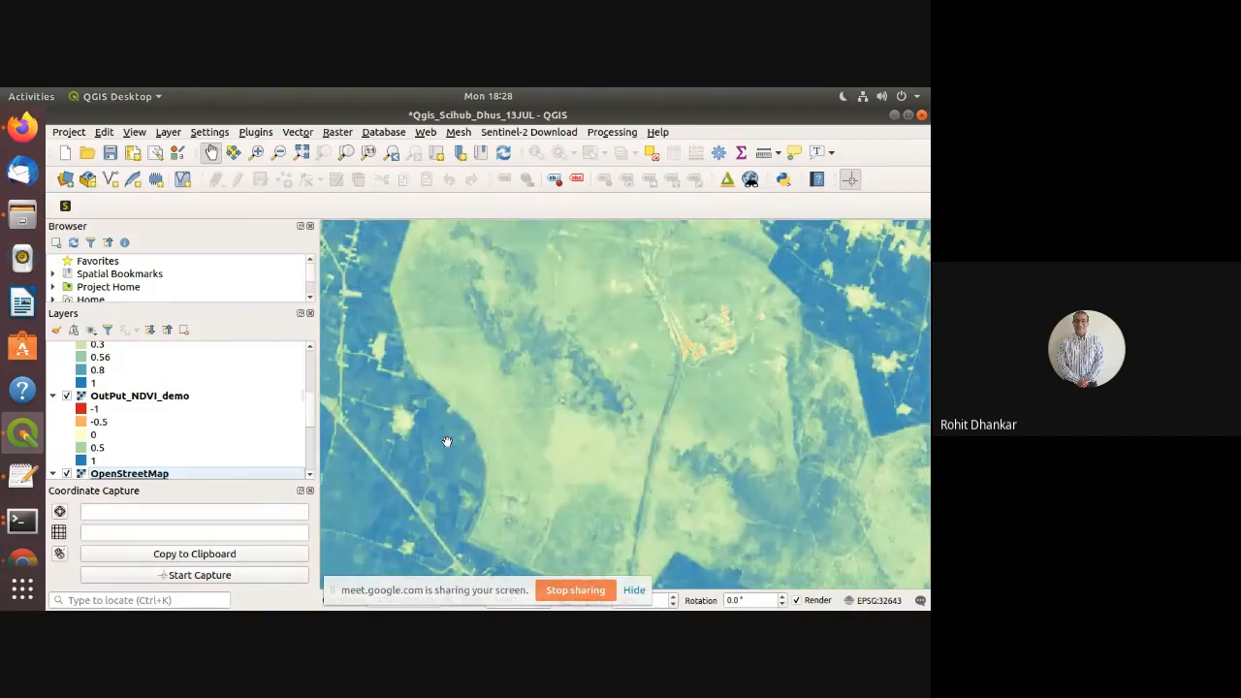
drag(354, 365, 416, 399)
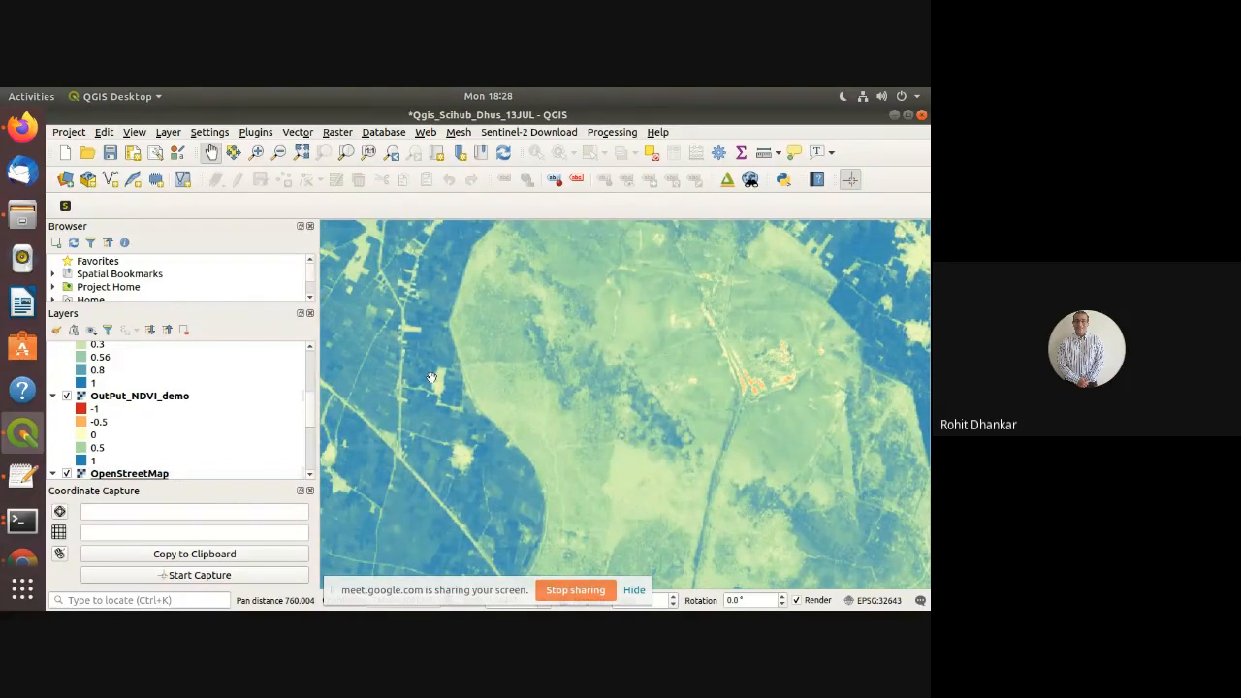
scroll(431, 378, up, 1)
scroll(431, 386, down, 1)
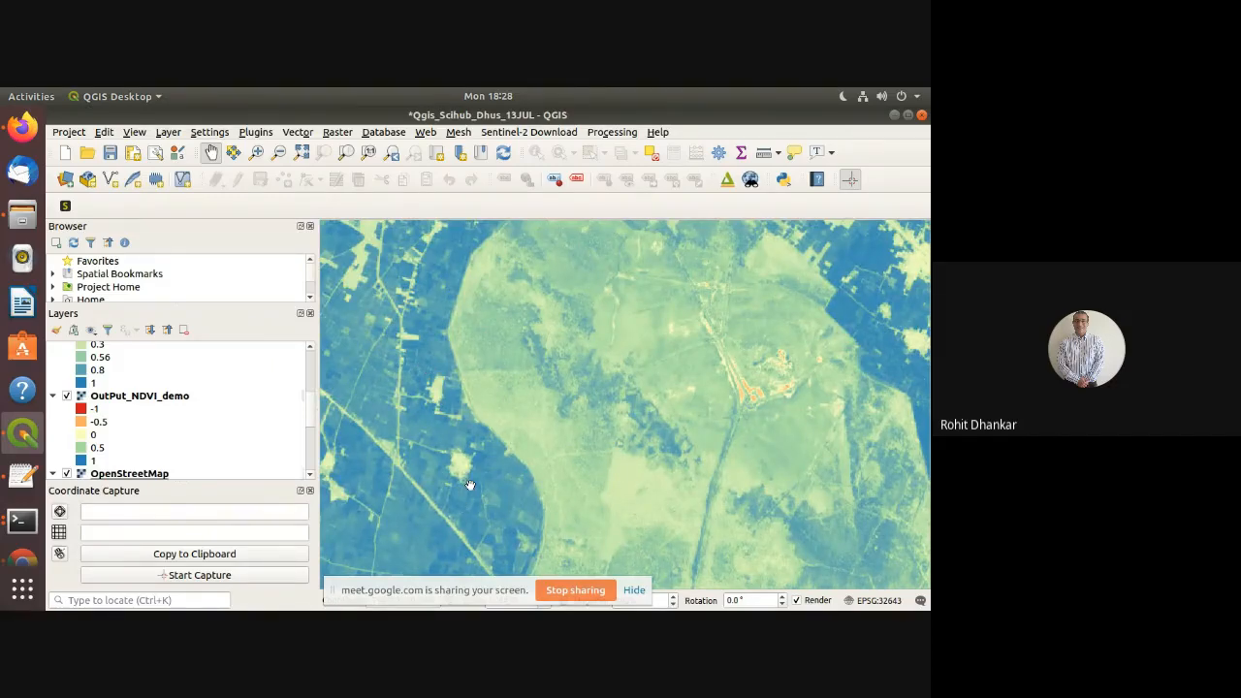
scroll(469, 484, up, 1)
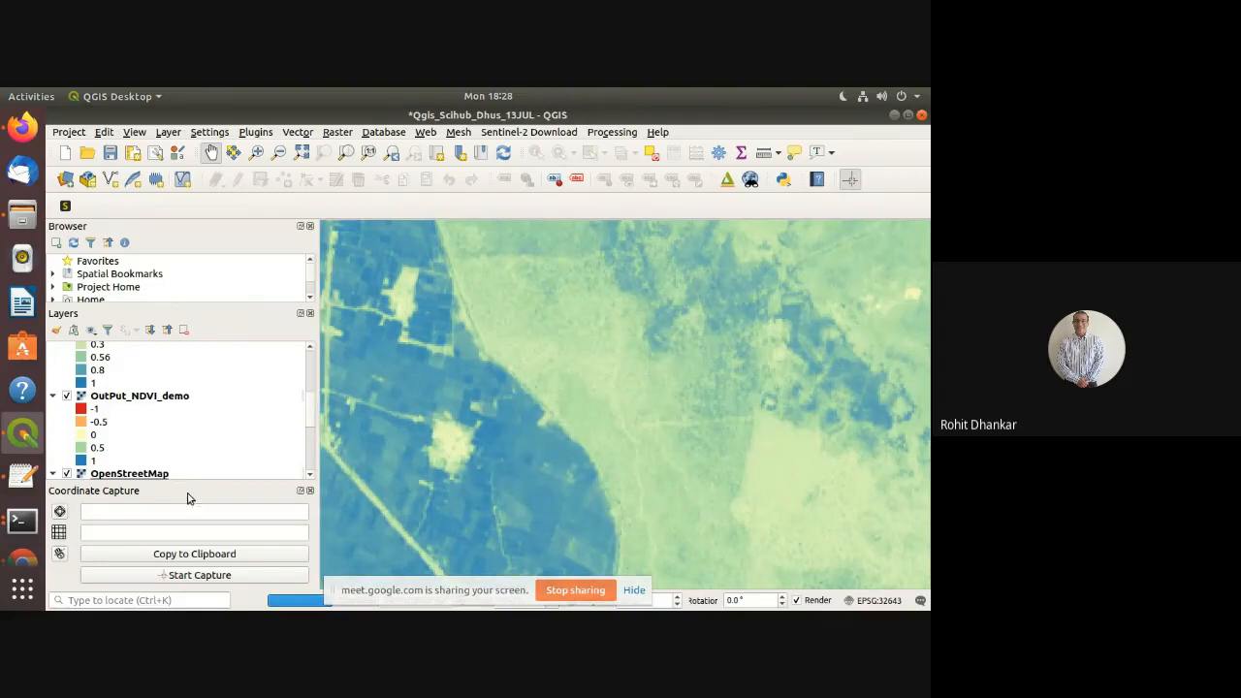
Place the OpenStreetMap layer above the NDVI rasters to identify the area around Ramnagar
scroll(198, 463, down, 1)
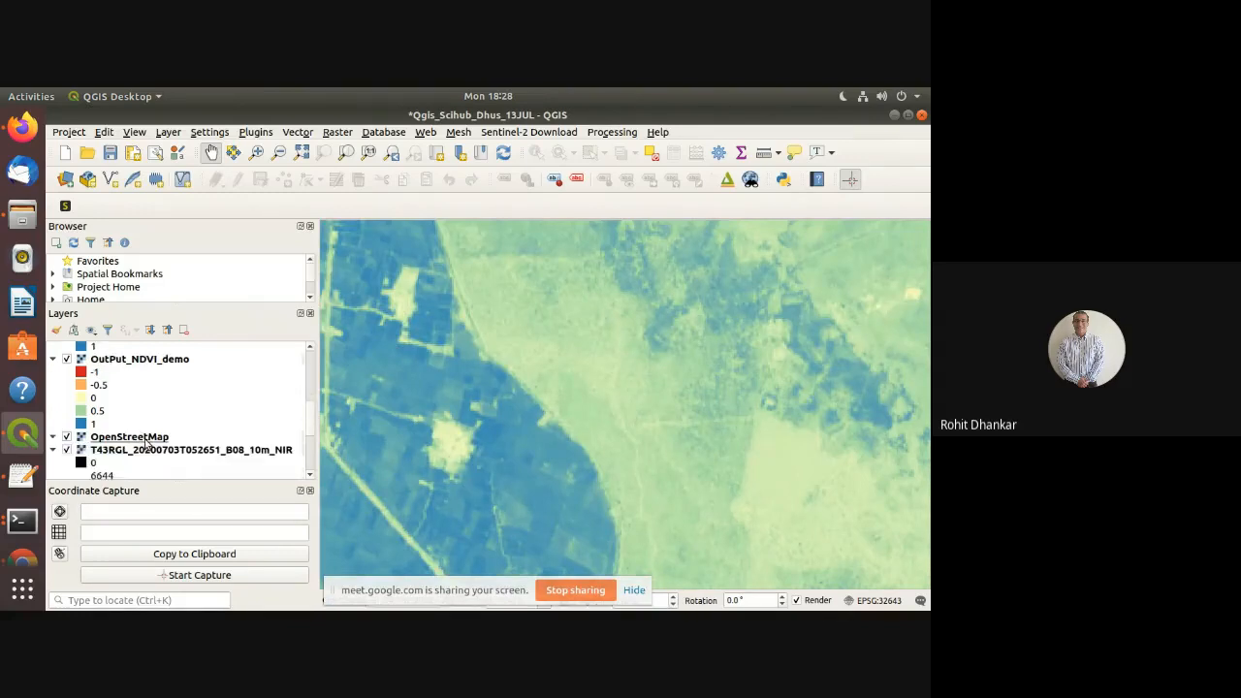
right_click(145, 441)
click(211, 323)
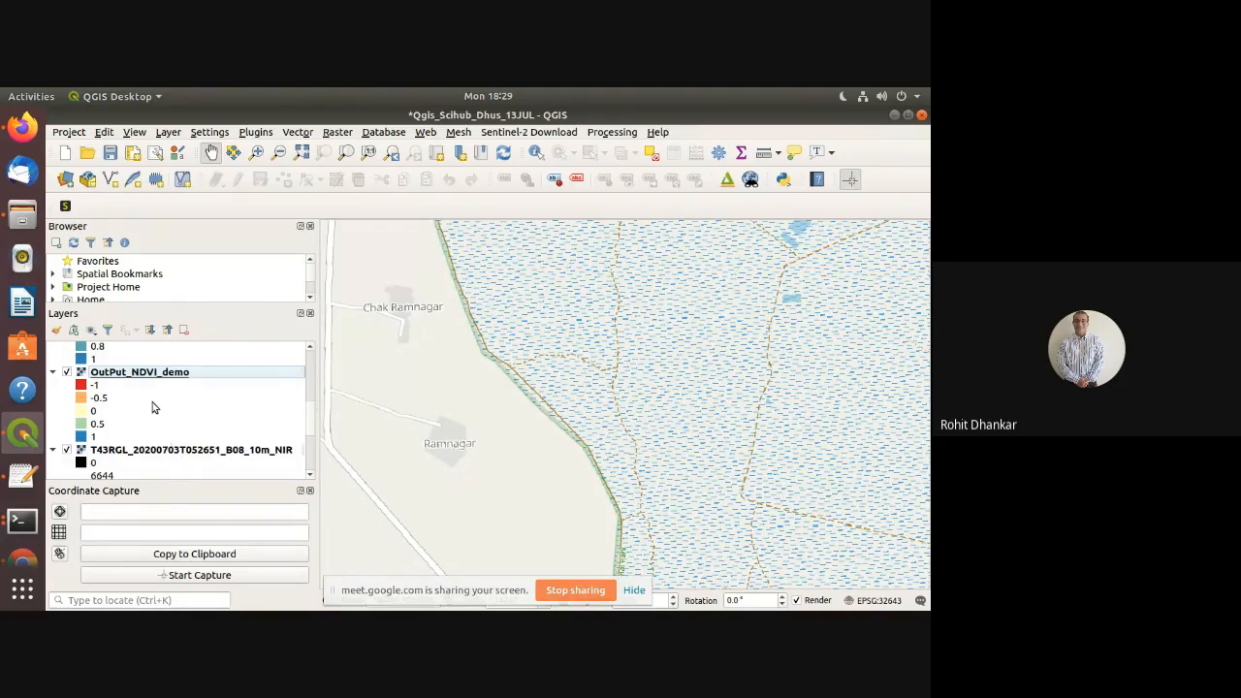
Return OutPut_NDVI_Jan2020 to the top of the layer stack, above OpenStreetMap, and view the surrounding fields
scroll(152, 407, up, 5)
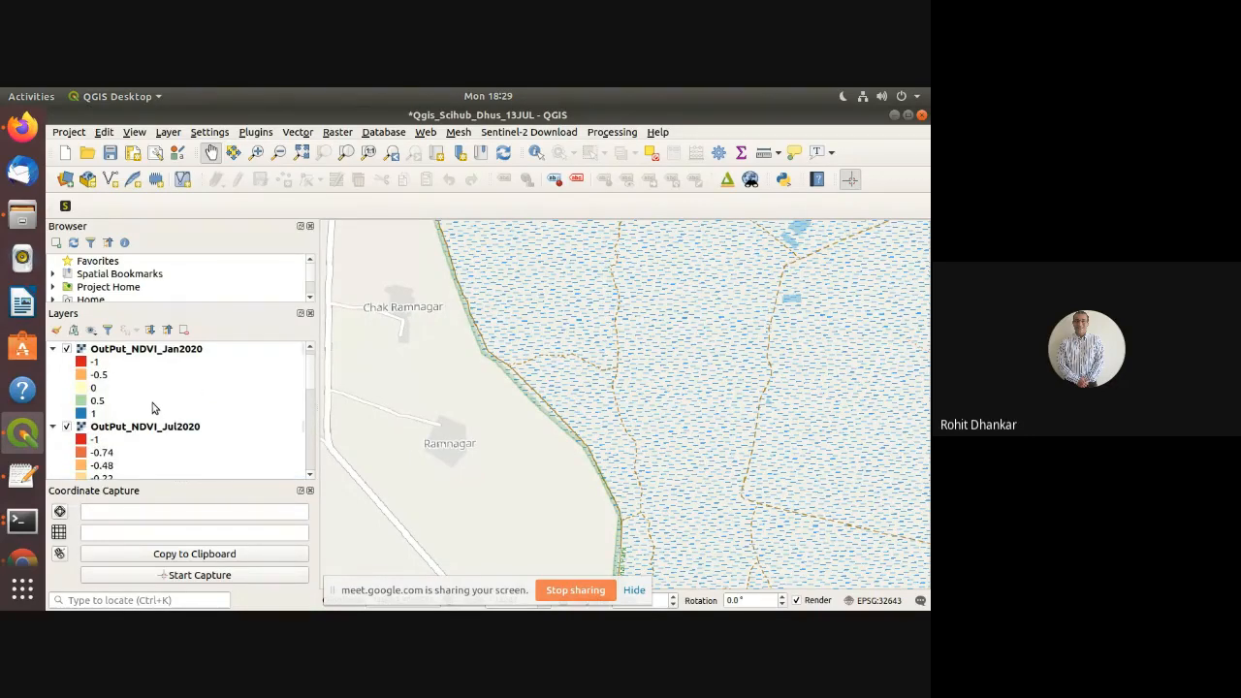
scroll(153, 403, up, 1)
right_click(173, 362)
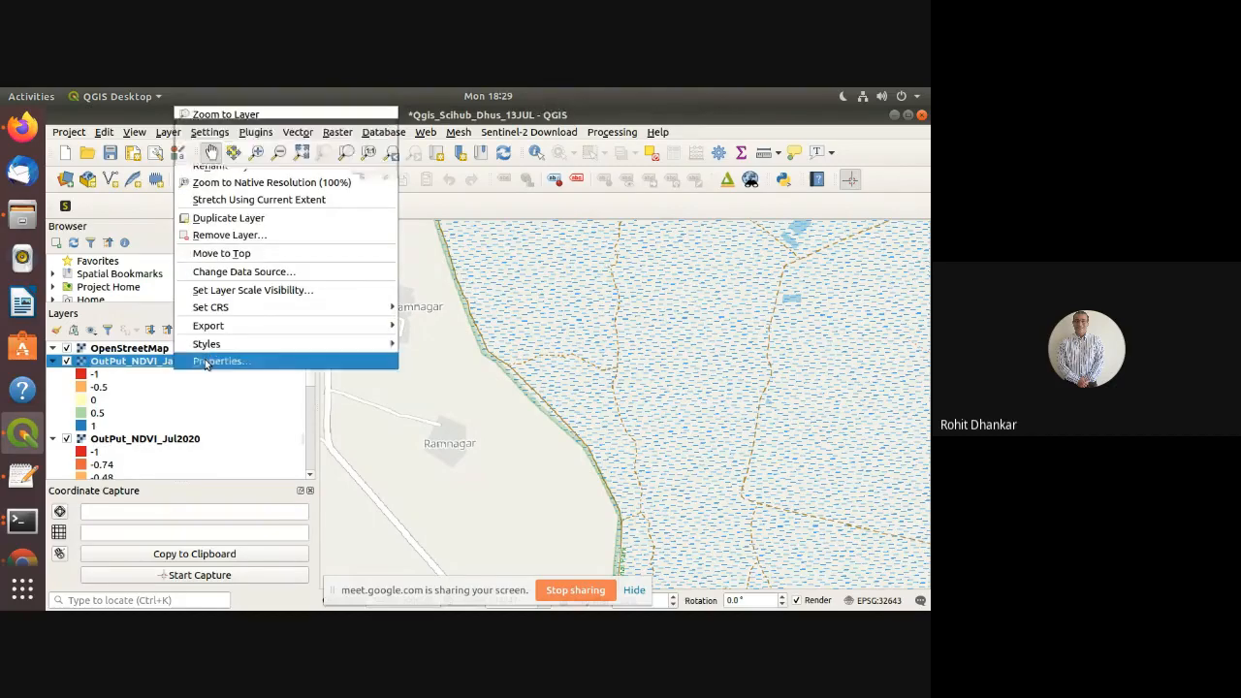
click(253, 257)
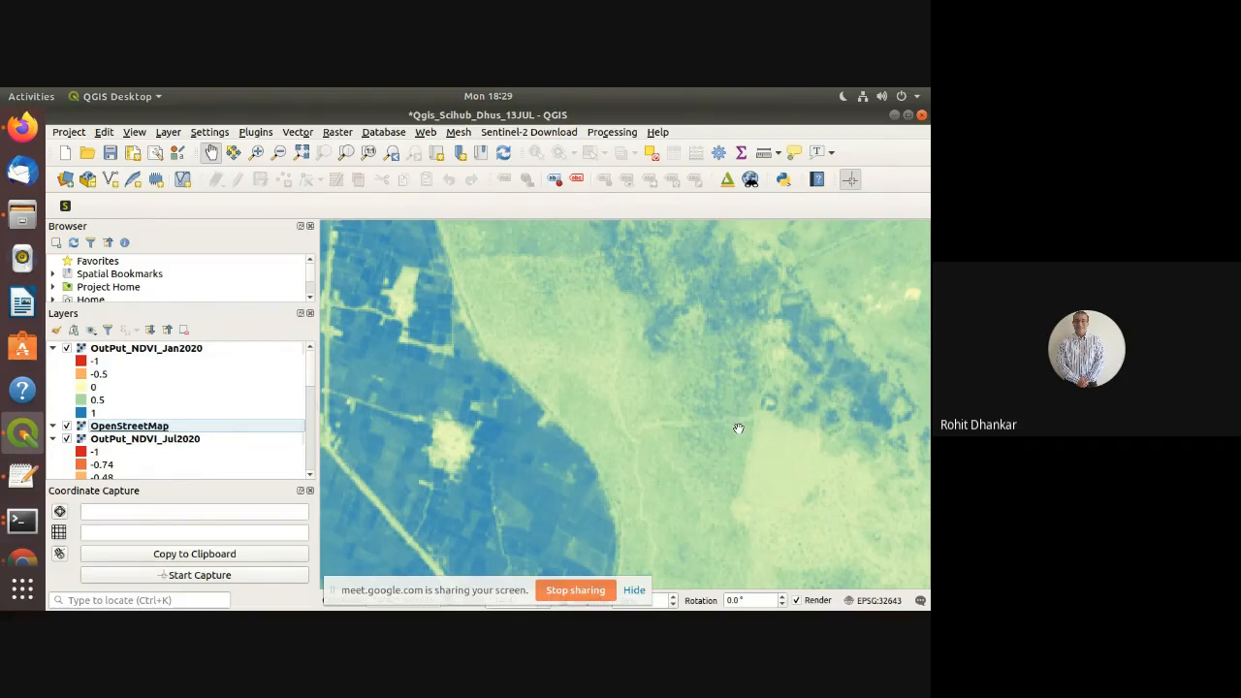
scroll(739, 429, down, 1)
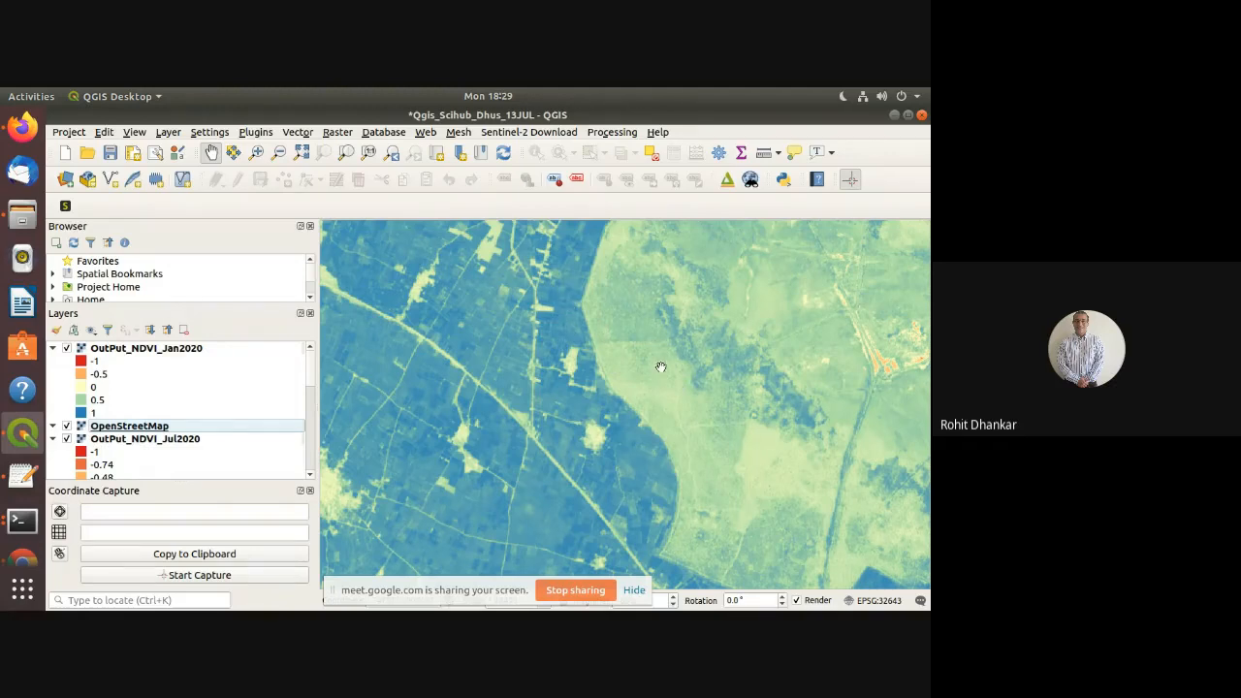
Inspect the northern part of the patch in the January NDVI, and move OutPut_NDVI_Jul2020 to the top of the layer stack
drag(701, 376, 579, 407)
drag(661, 323, 593, 414)
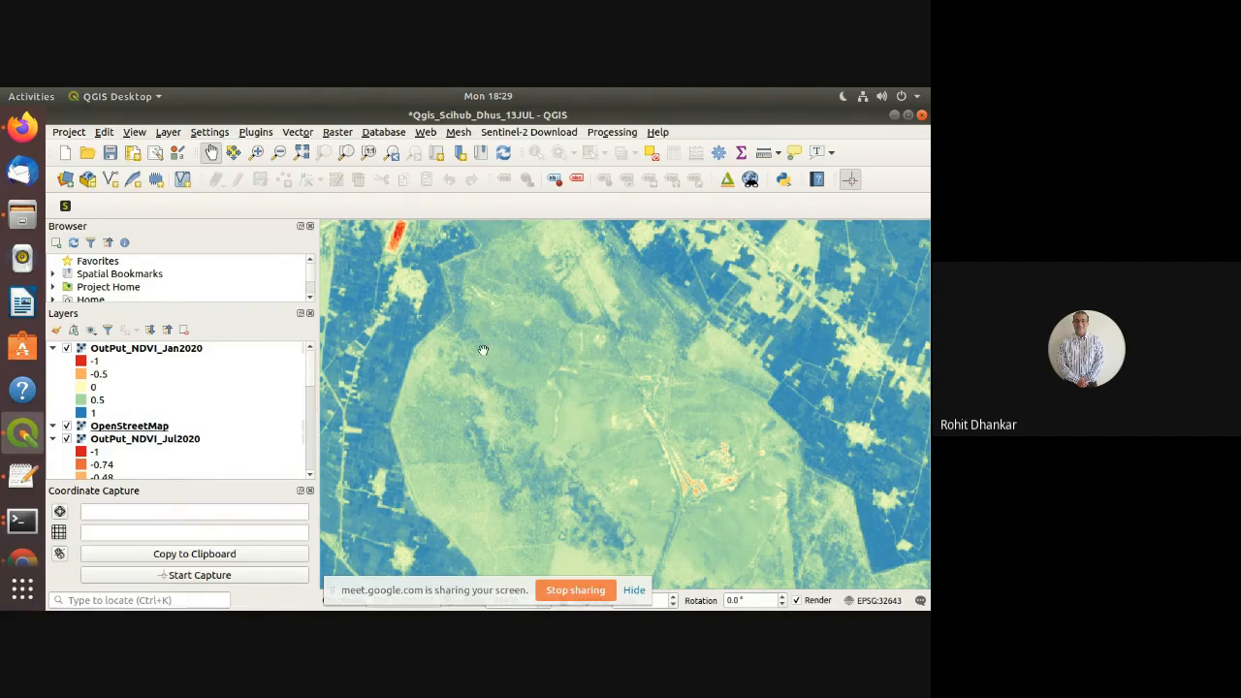
drag(485, 353, 532, 435)
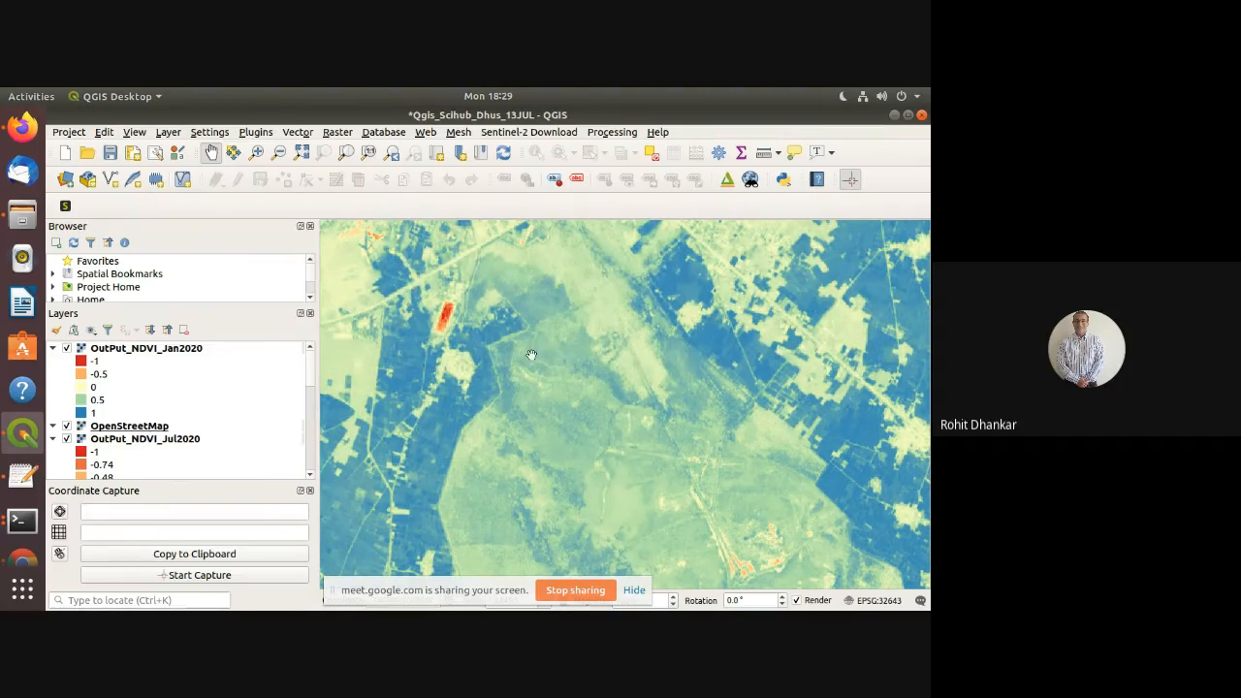
right_click(148, 443)
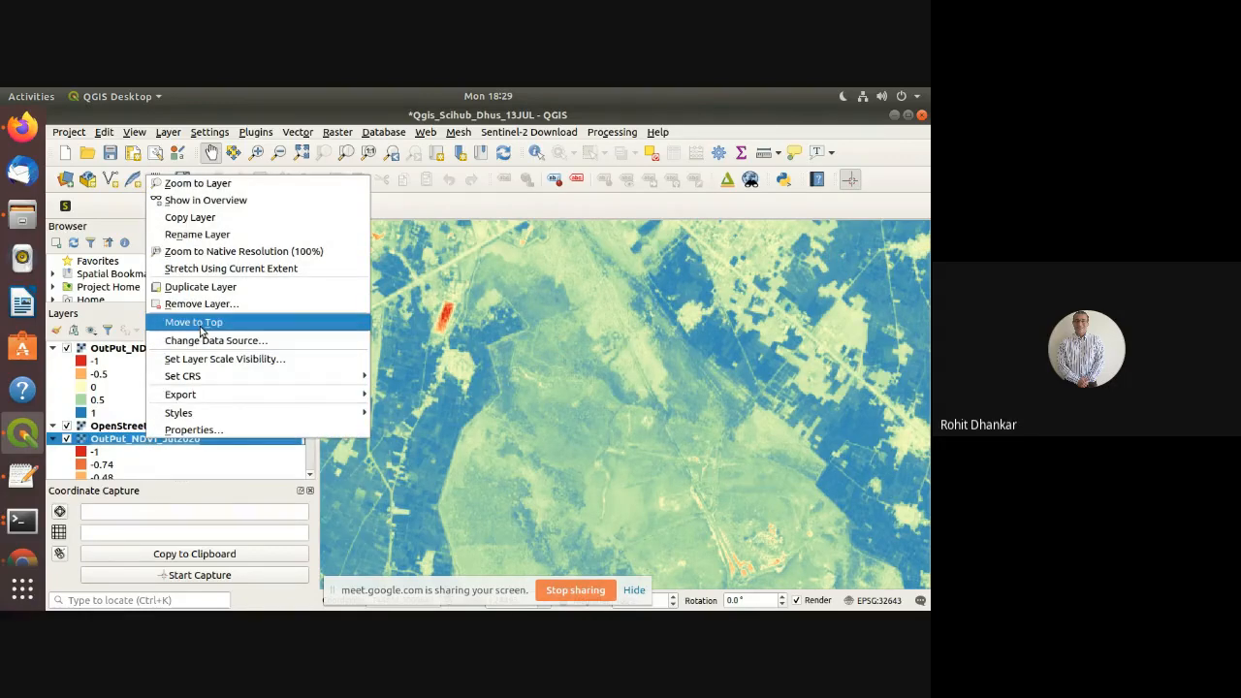
click(201, 329)
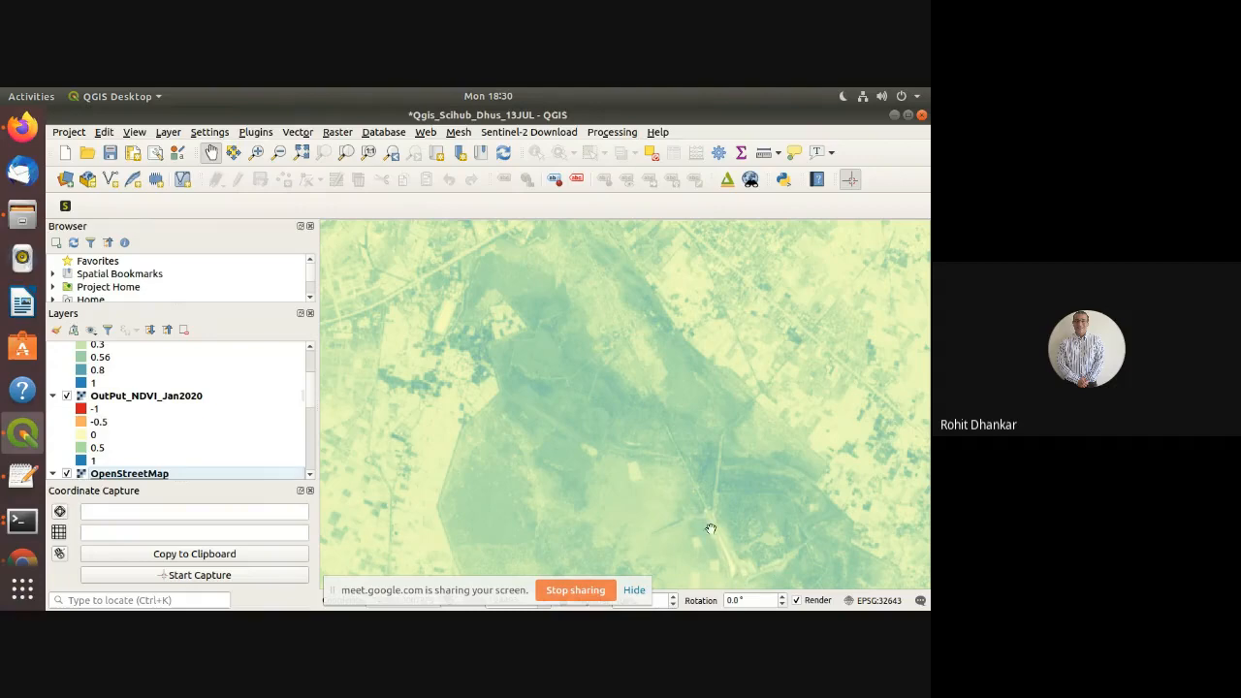
Return OutPut_NDVI_Jan2020 to the top of the layer stack and inspect the orange low-NDVI spots inside the patch
right_click(163, 401)
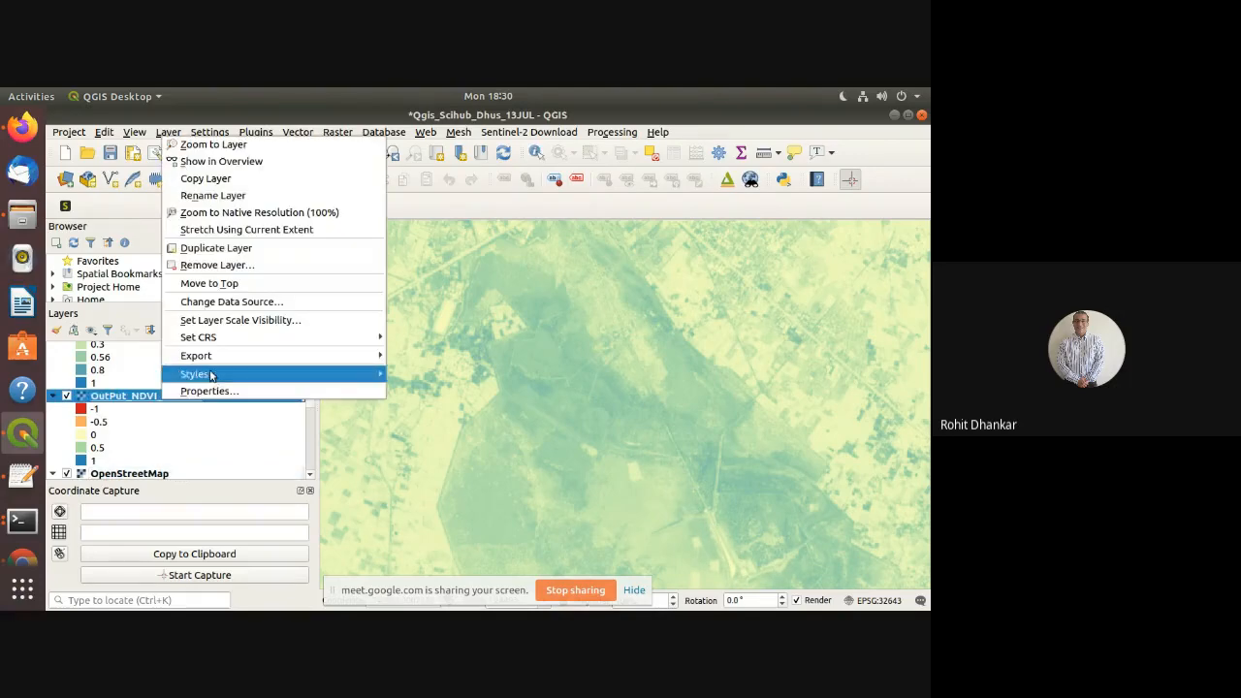
click(252, 291)
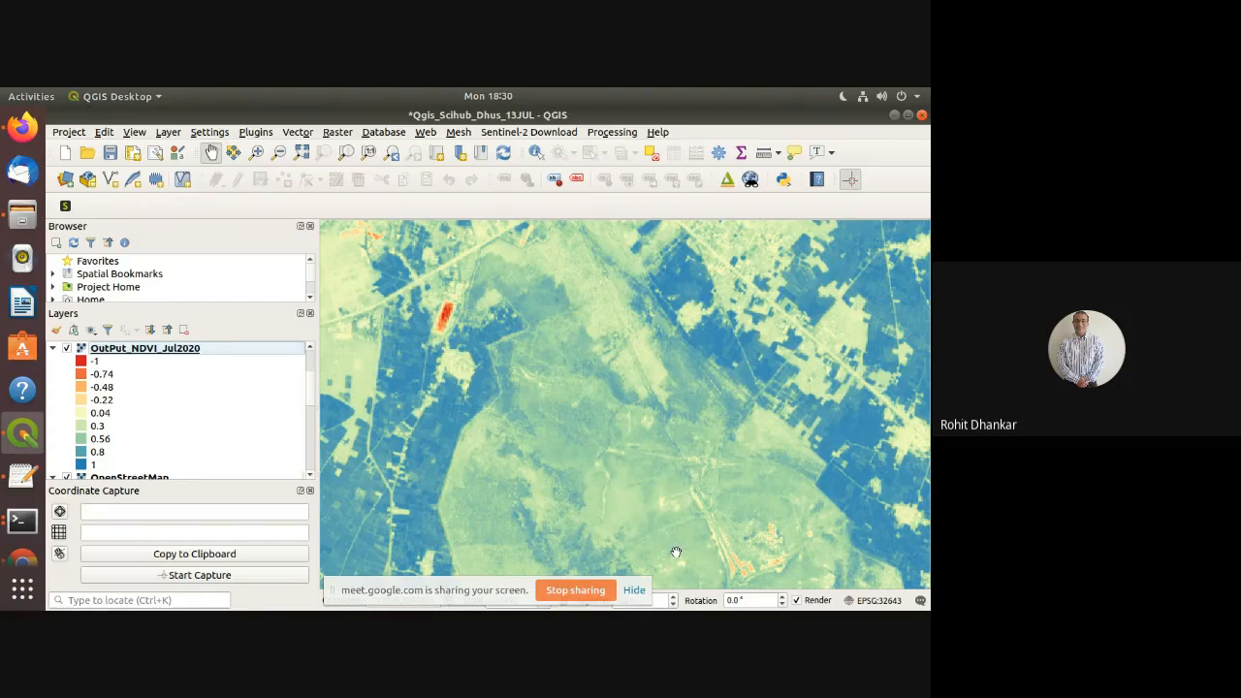
scroll(676, 552, up, 3)
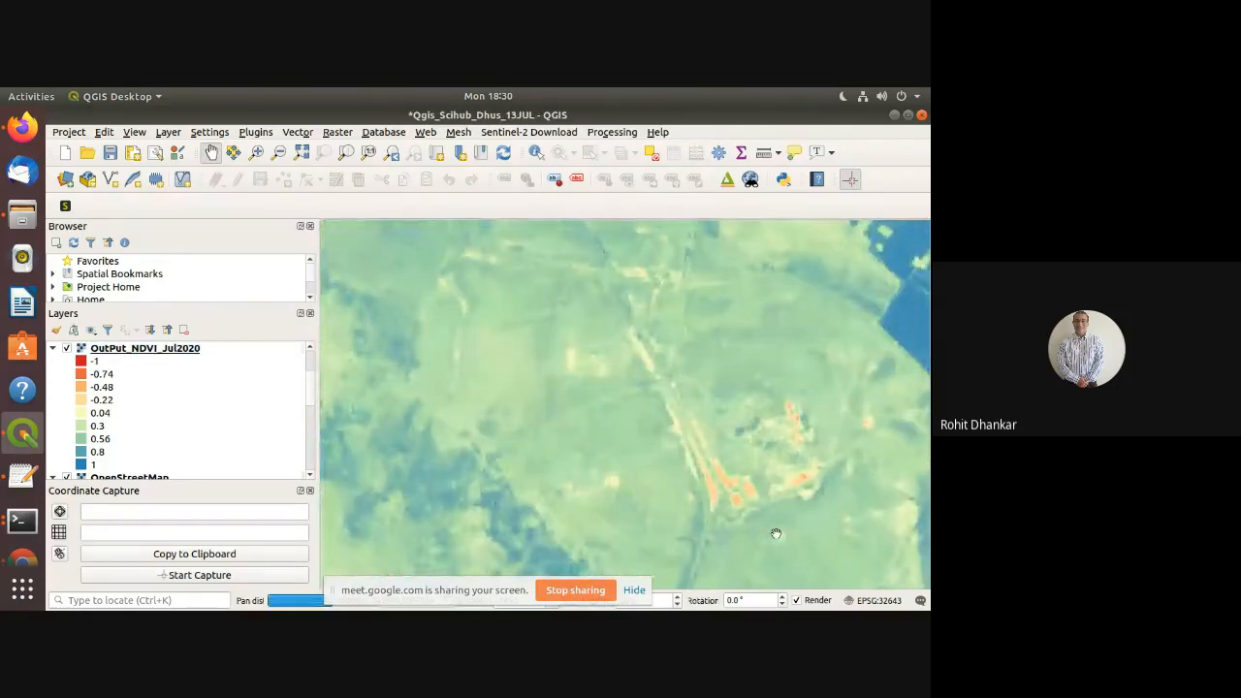
drag(775, 533, 607, 521)
scroll(607, 520, up, 2)
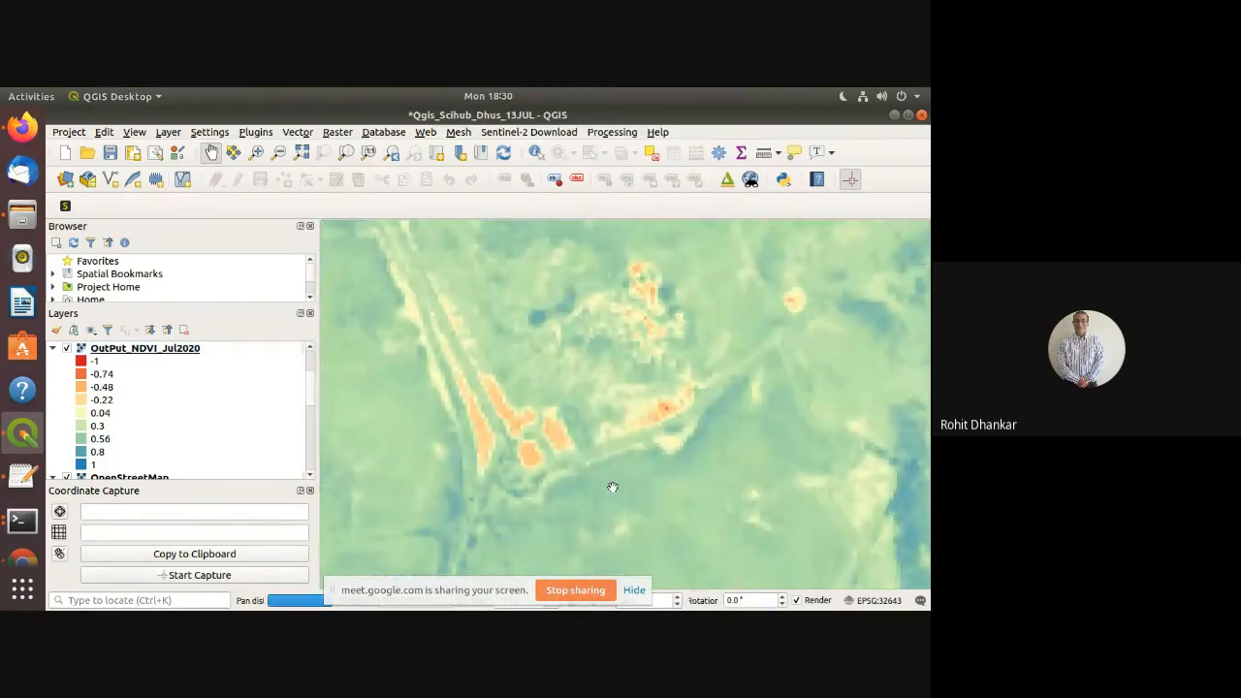
scroll(612, 487, down, 2)
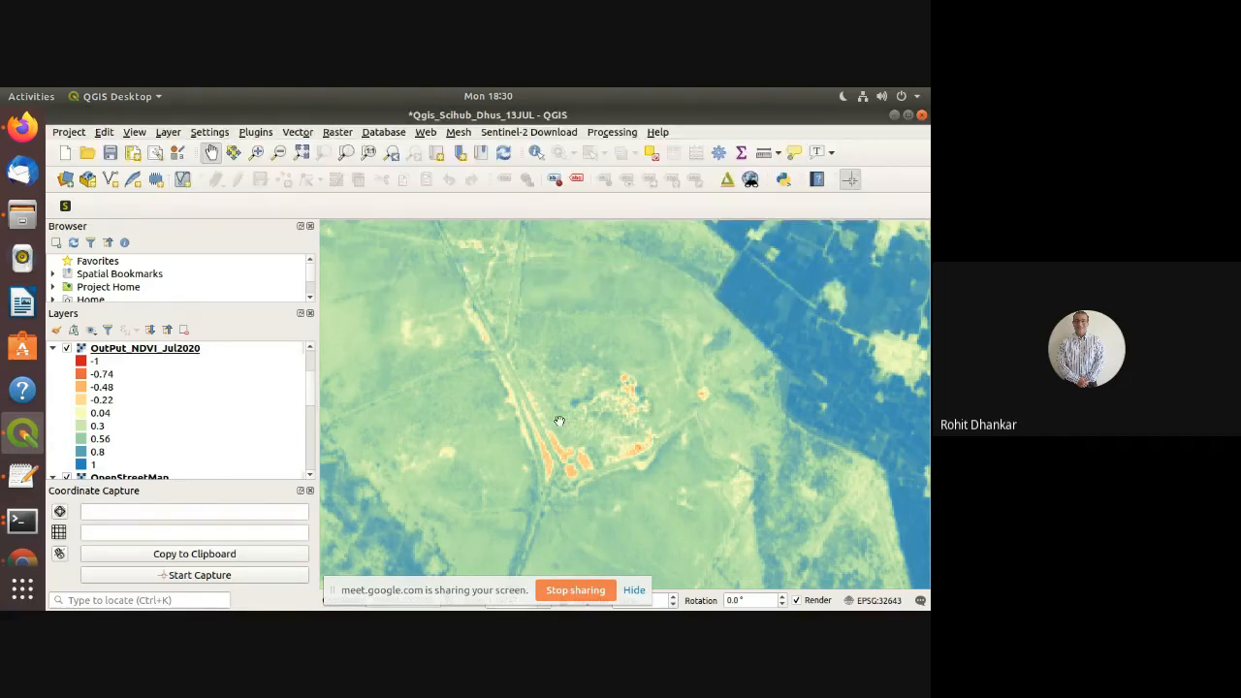
scroll(559, 421, down, 3)
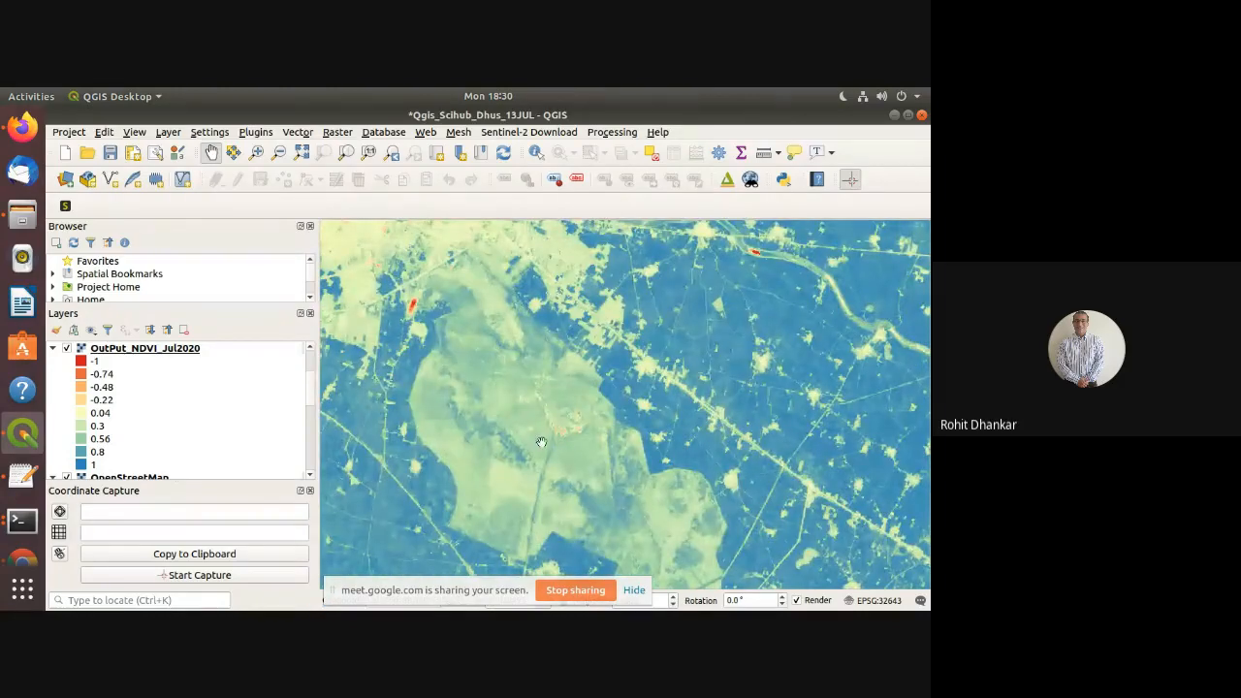
Examine the January NDVI northeast of the patch, following the meandering river to the orange low-NDVI area beside its bend
drag(542, 442, 574, 435)
drag(762, 366, 707, 455)
scroll(717, 456, down, 1)
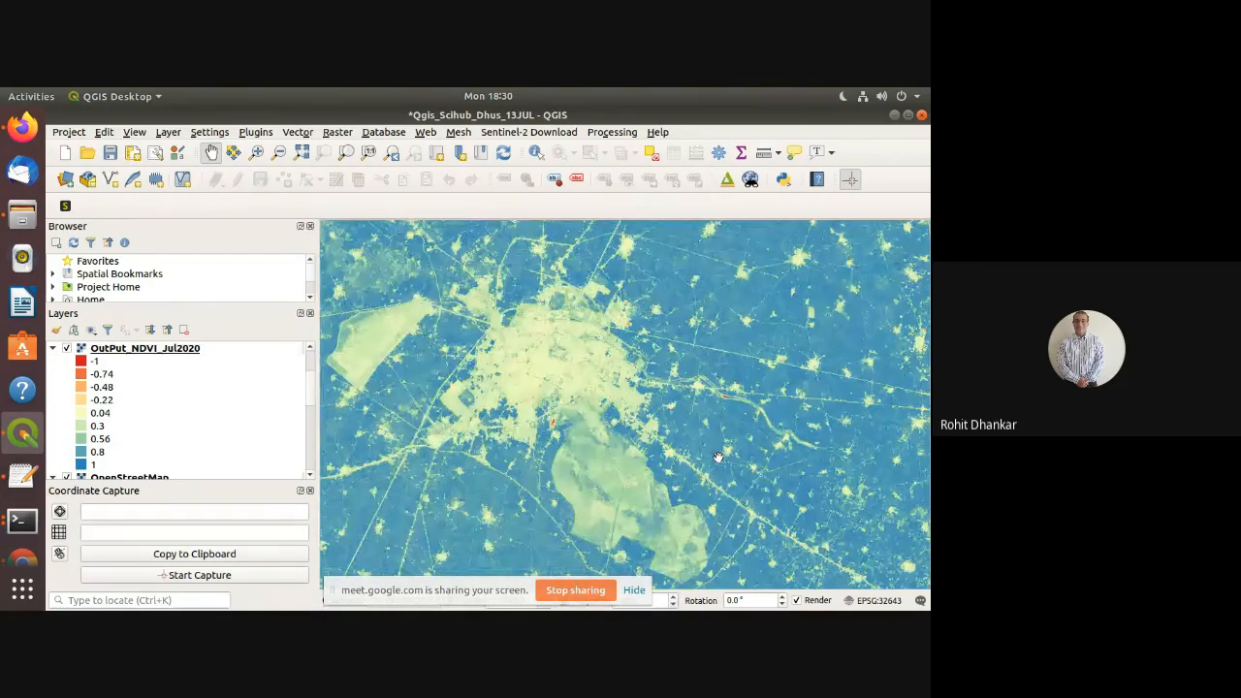
scroll(717, 457, down, 1)
drag(804, 421, 538, 484)
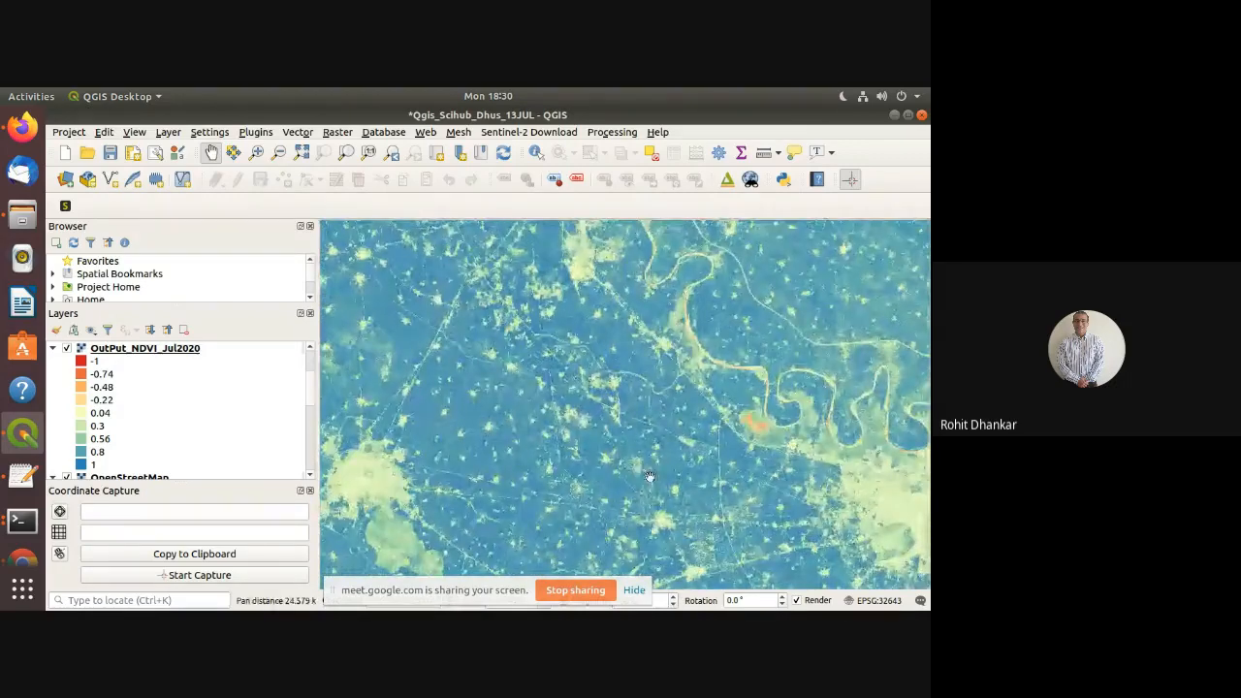
drag(732, 461, 605, 457)
scroll(625, 457, up, 1)
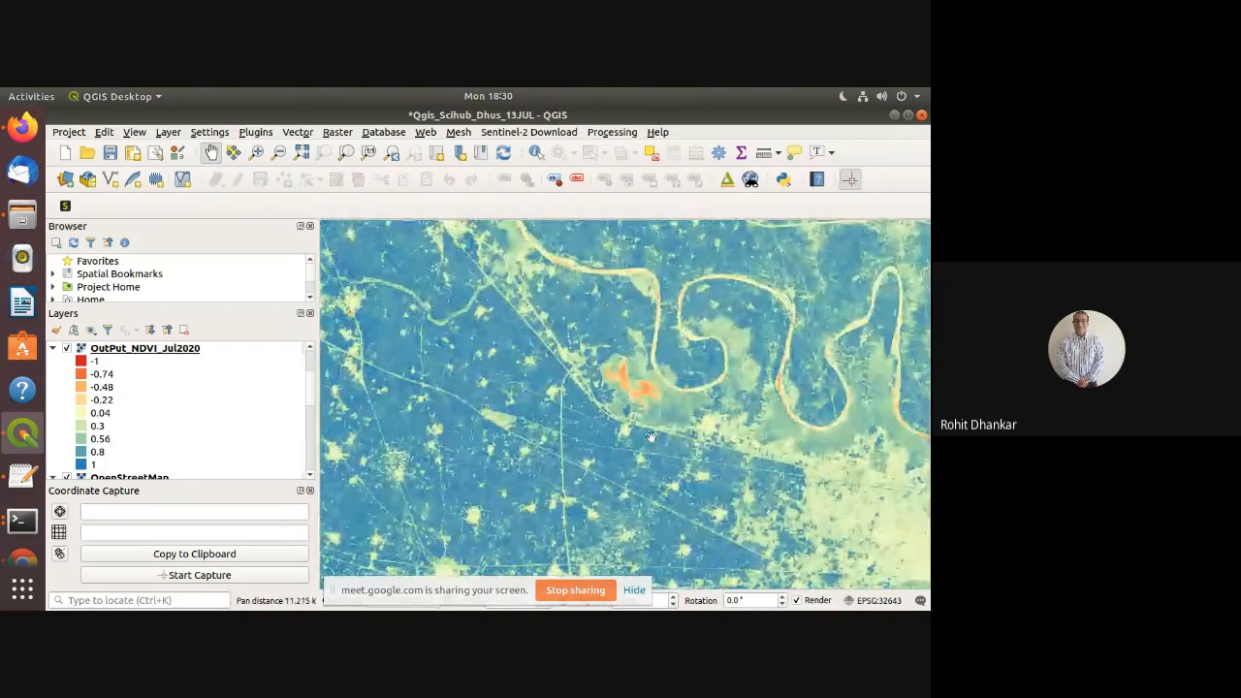
scroll(651, 436, up, 1)
scroll(623, 451, up, 1)
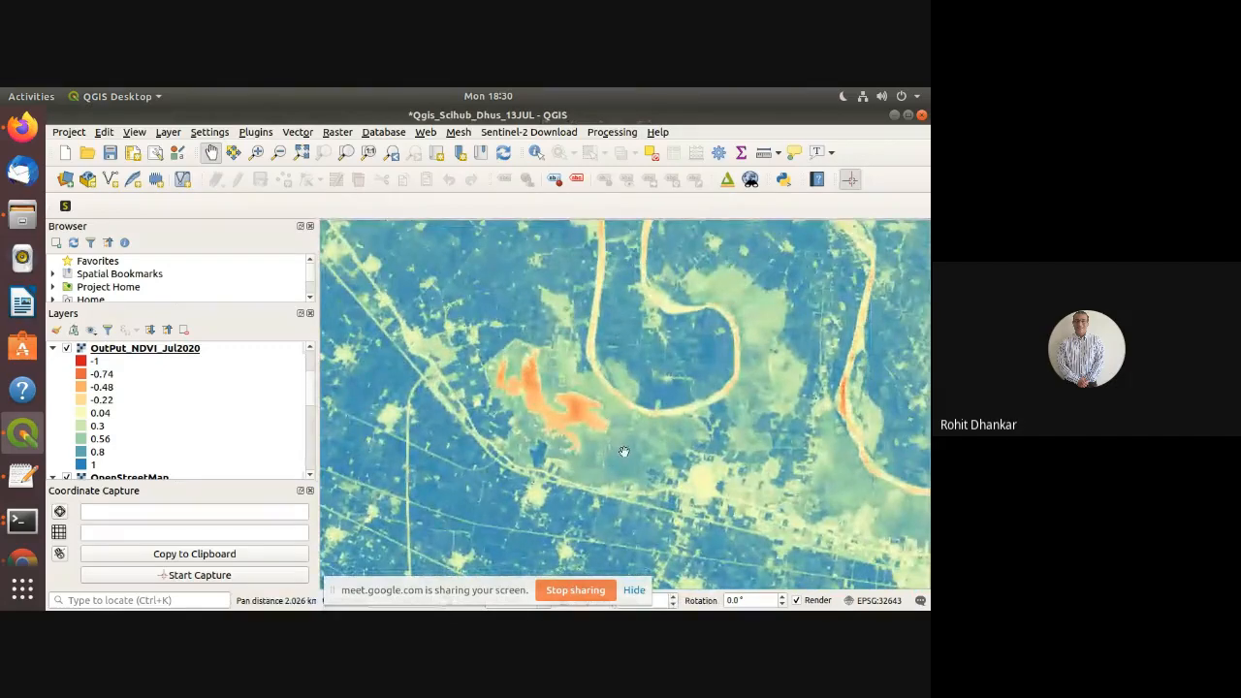
scroll(623, 452, up, 1)
scroll(623, 452, down, 1)
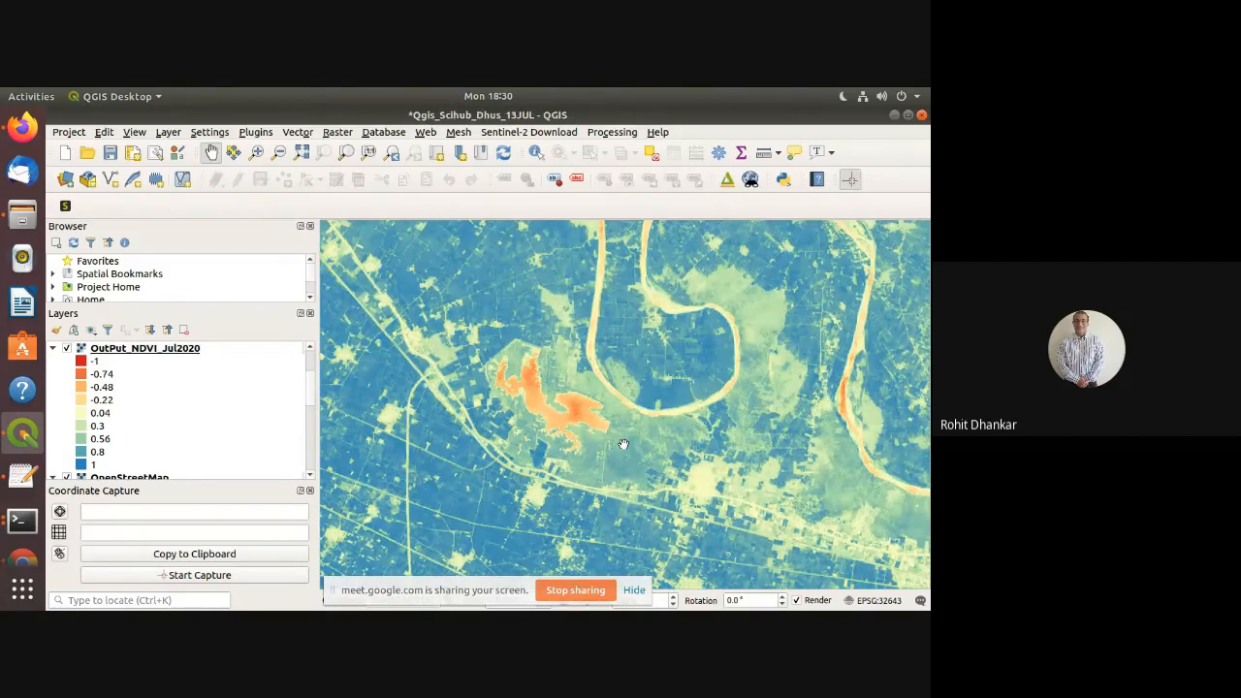
Move OpenStreetMap to the top of the layer stack to identify the orange area beside the river and its location relative to Agra
scroll(214, 444, down, 1)
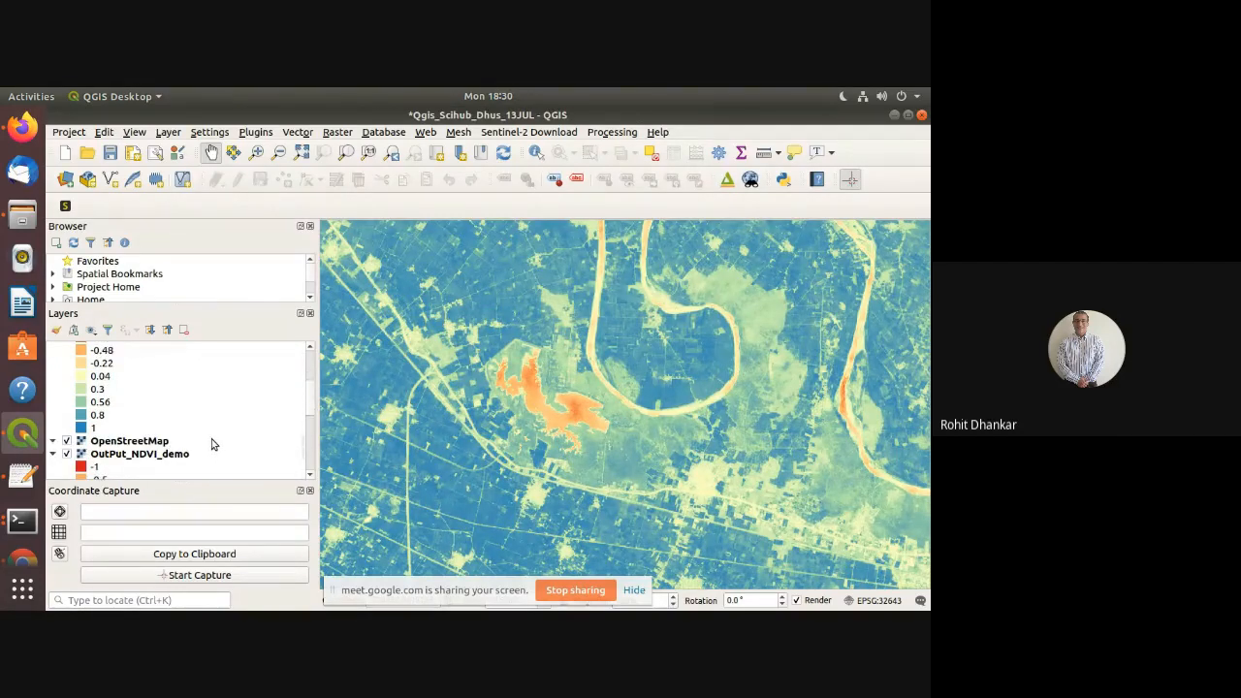
scroll(215, 444, down, 1)
scroll(214, 444, down, 1)
scroll(214, 444, up, 2)
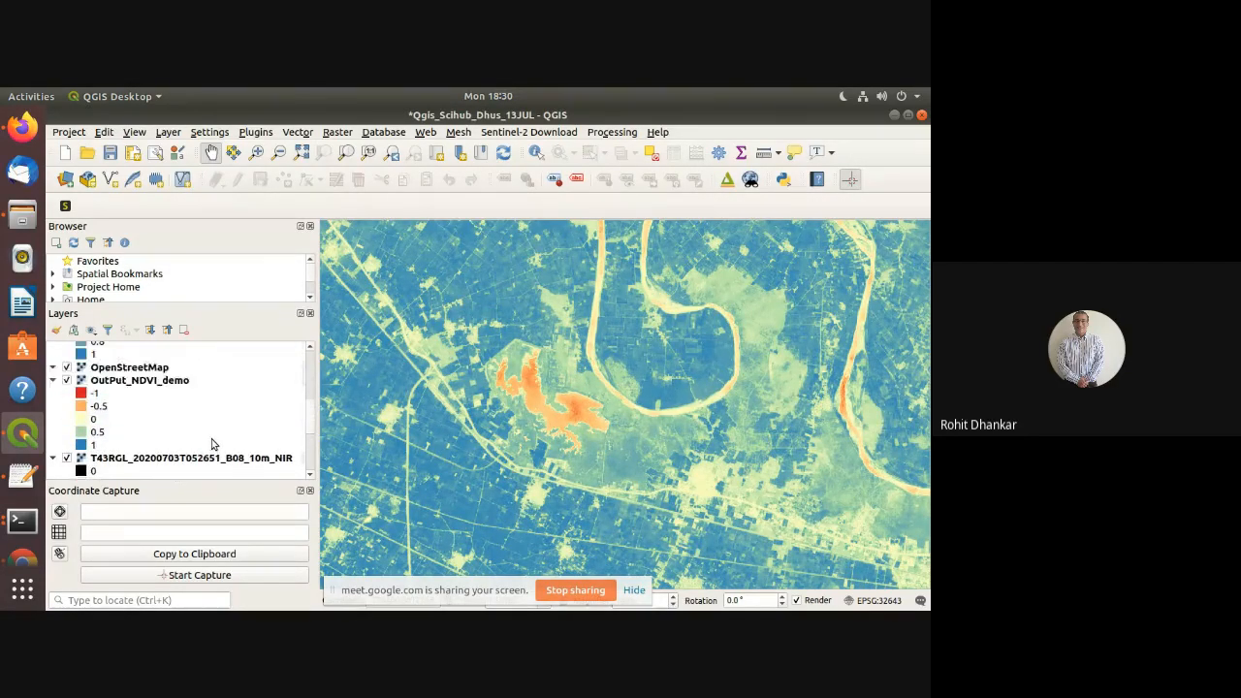
right_click(157, 411)
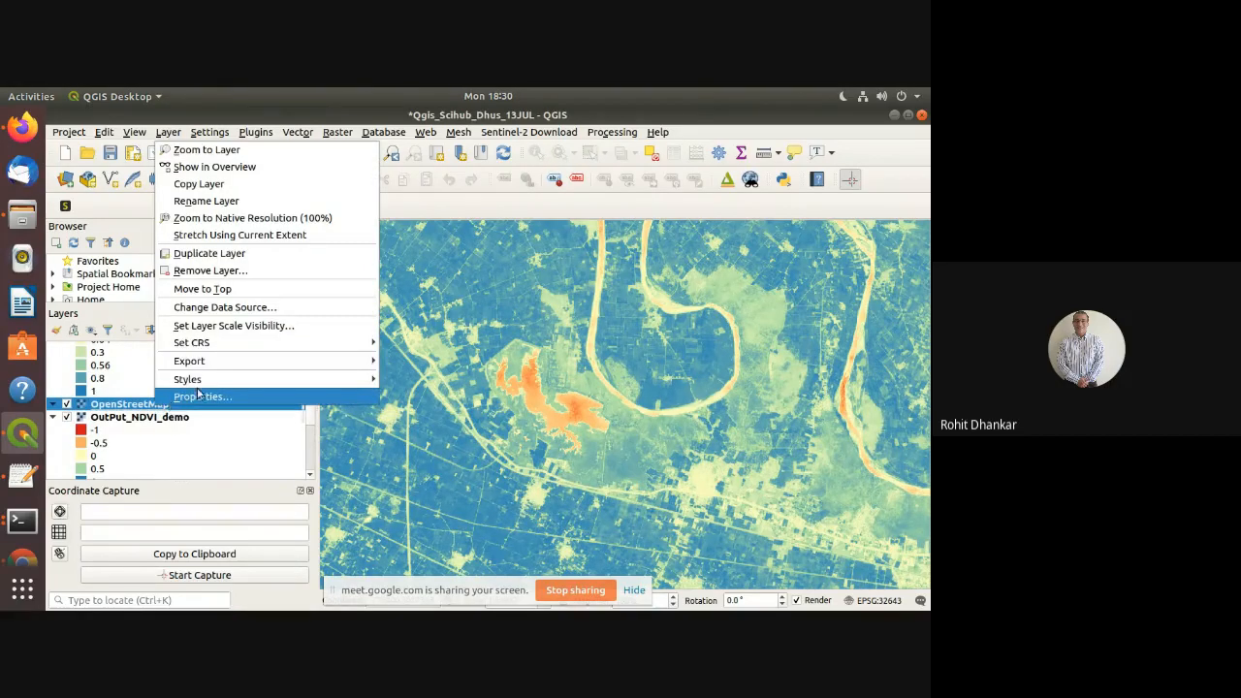
click(242, 293)
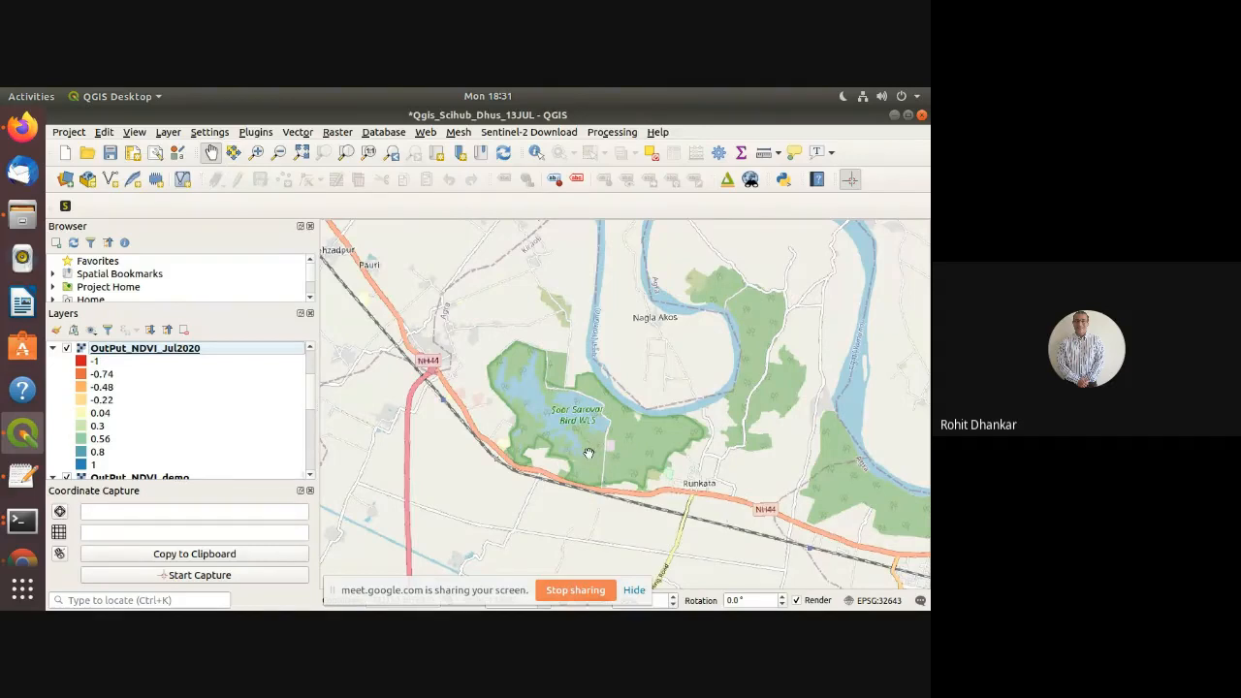
scroll(588, 454, up, 2)
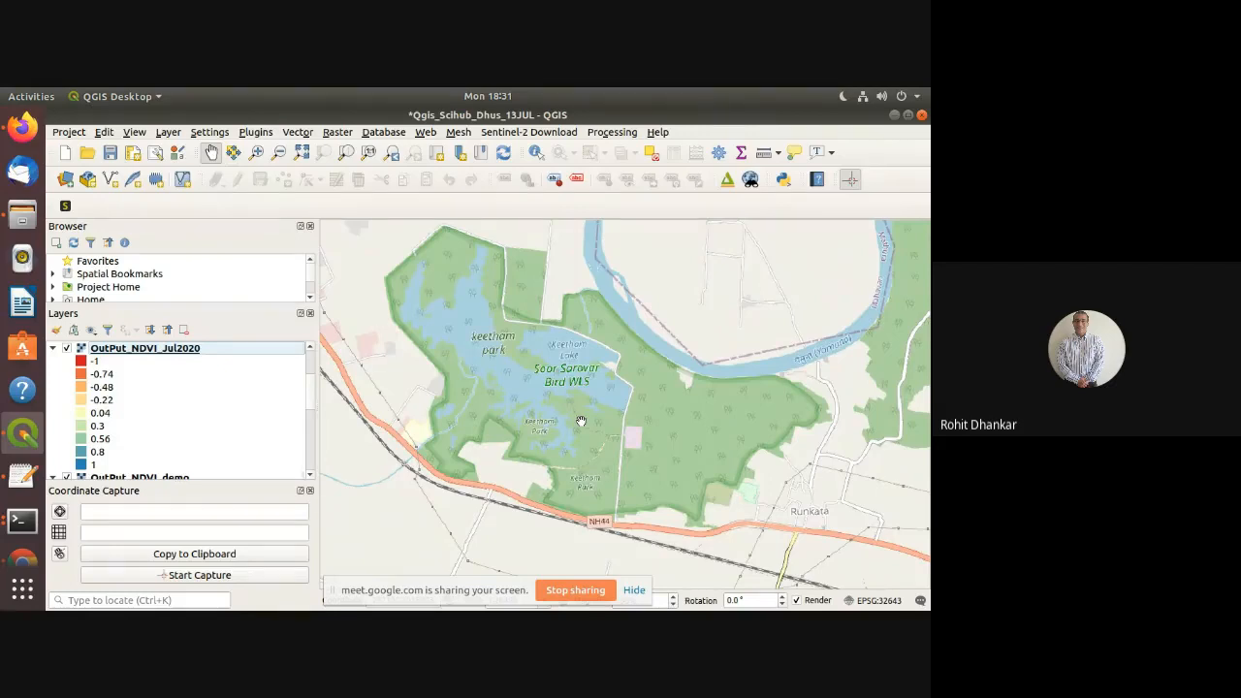
scroll(580, 420, down, 1)
scroll(580, 423, down, 1)
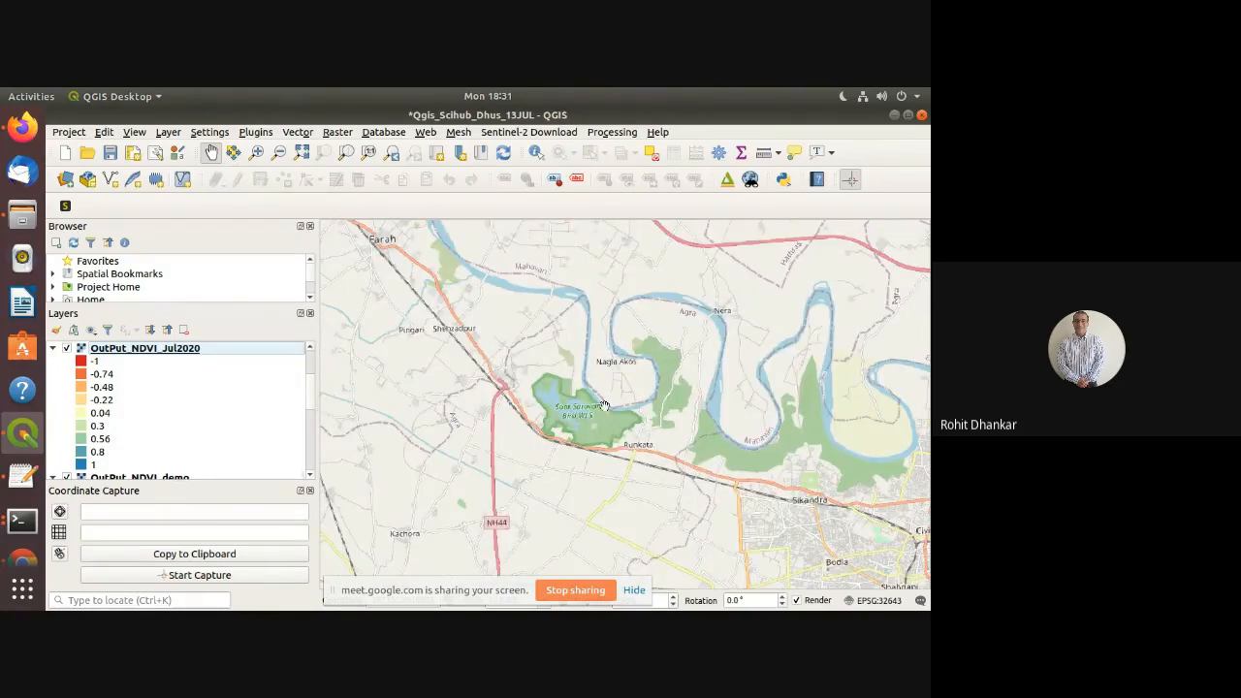
drag(655, 458, 693, 402)
scroll(693, 402, down, 1)
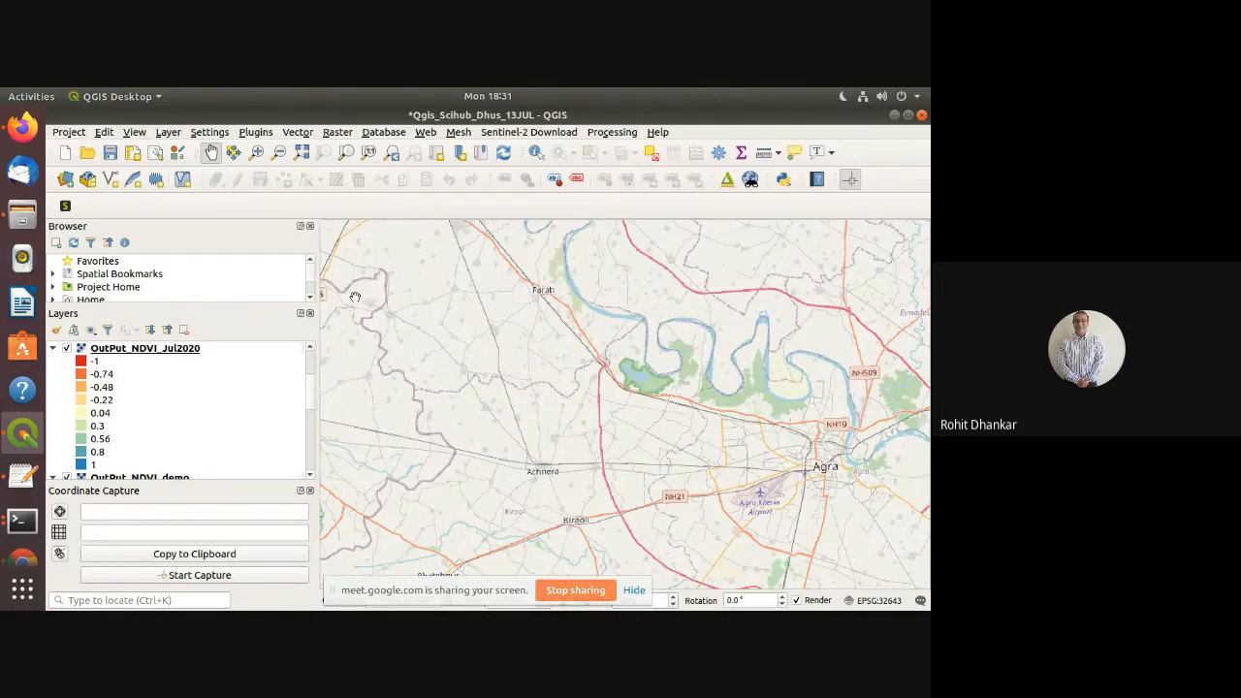
Switch to the Google Meet call in Chrome and request to stop recording the meeting
key(alt+Tab)
key(alt+Tab)
key(alt+Tab)
key(alt+Tab)
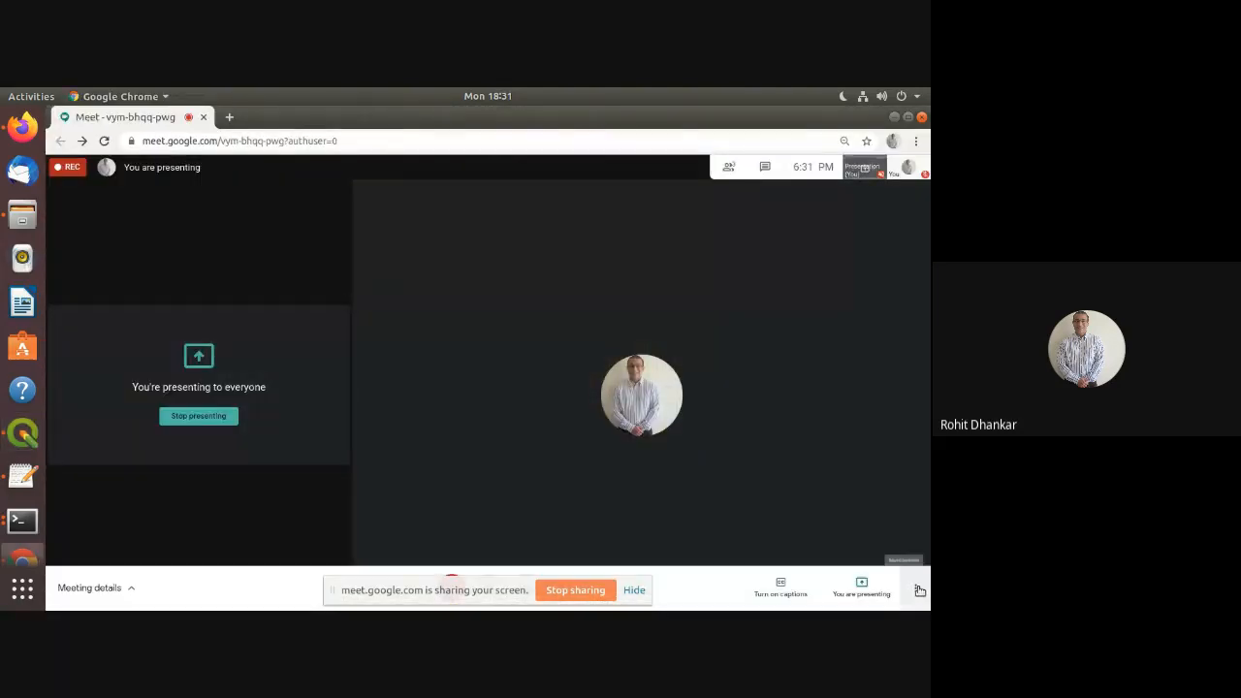
click(914, 587)
click(833, 359)
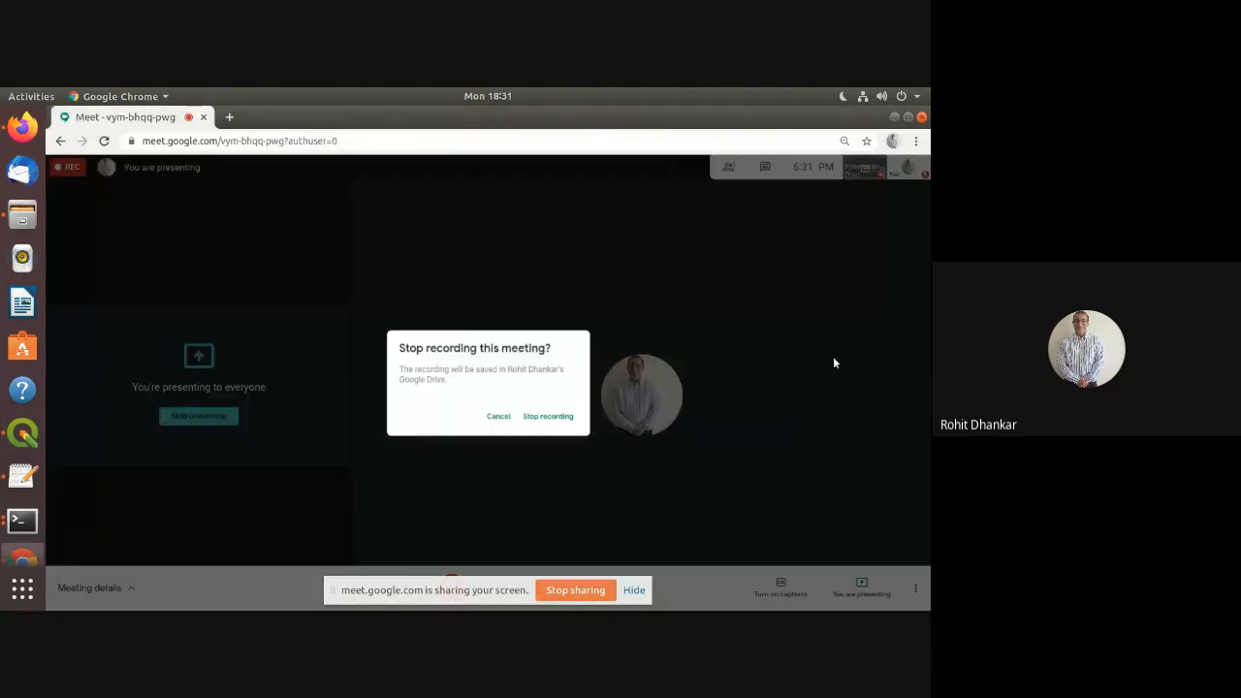